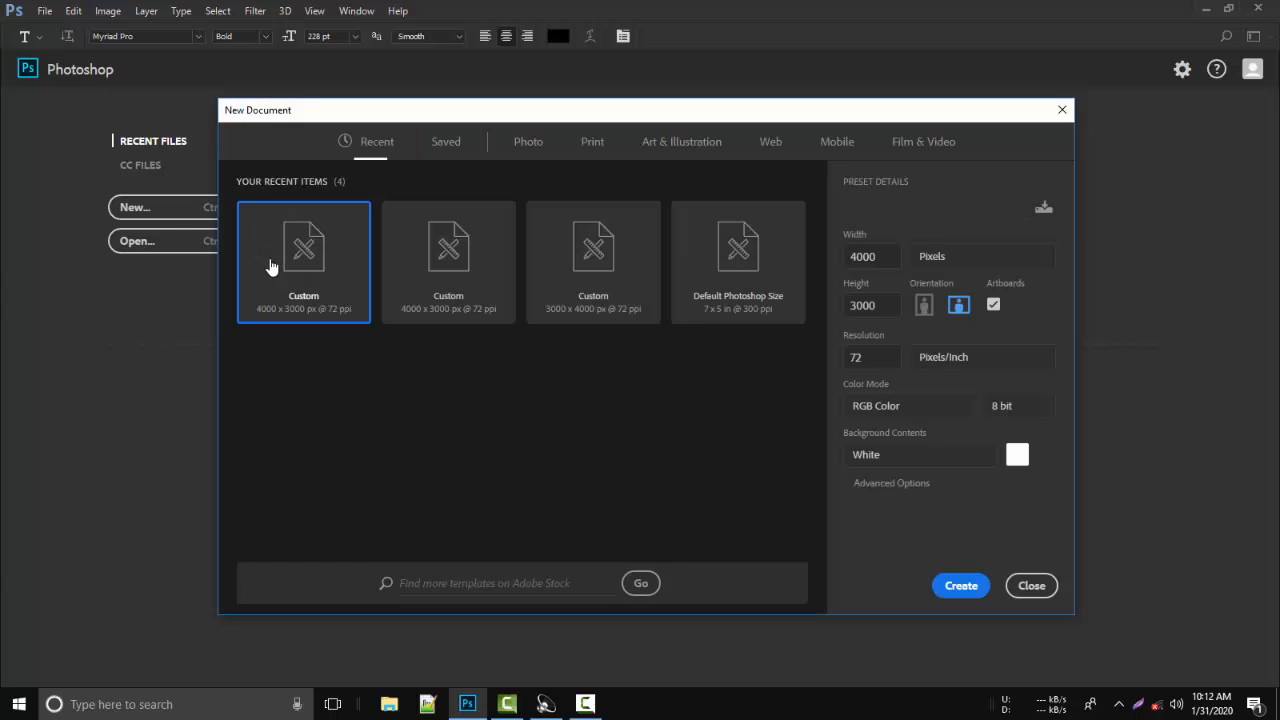
Create a new document from the Web presets, 2000 pixels wide and 1500 pixels high.
{"action": "left_click", "coordinate": [772, 143]}
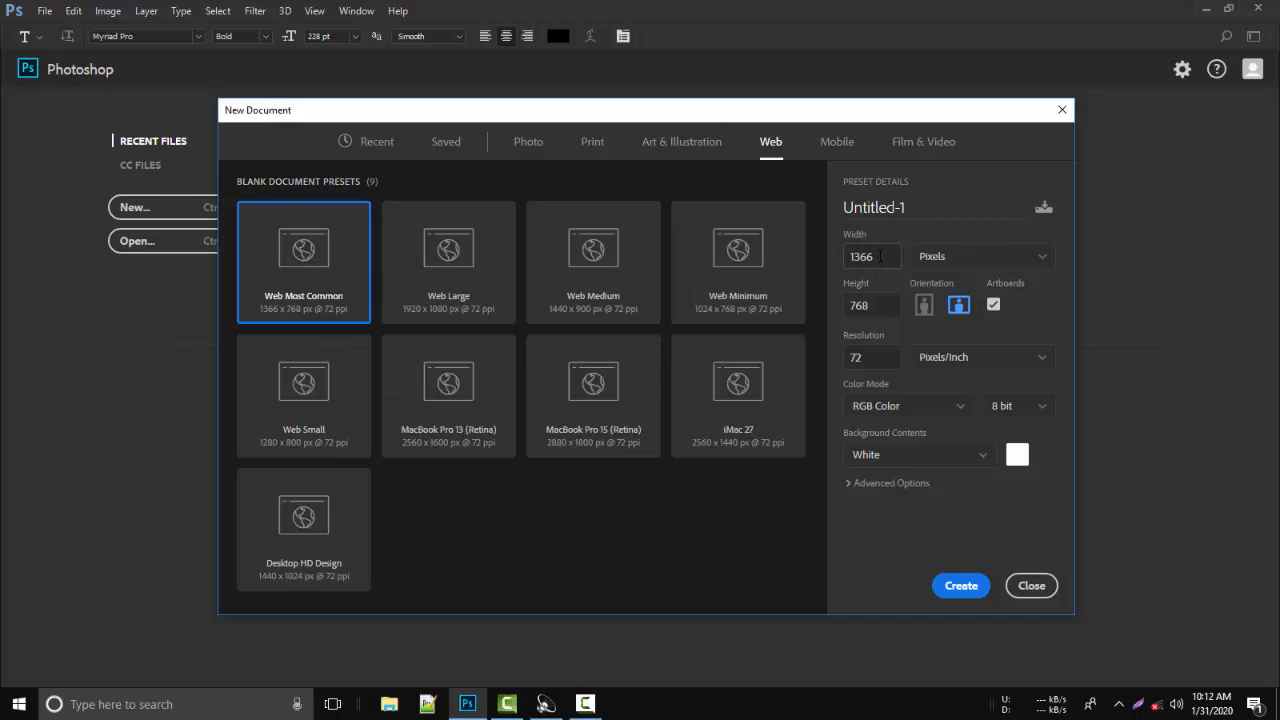
{"action": "left_click_drag", "start_coordinate": [876, 256], "coordinate": [810, 249]}
{"action": "type", "text": "2000"}
{"action": "left_click_drag", "start_coordinate": [851, 315], "coordinate": [834, 315]}
{"action": "type", "text": "1500"}
{"action": "left_click", "coordinate": [968, 596]}
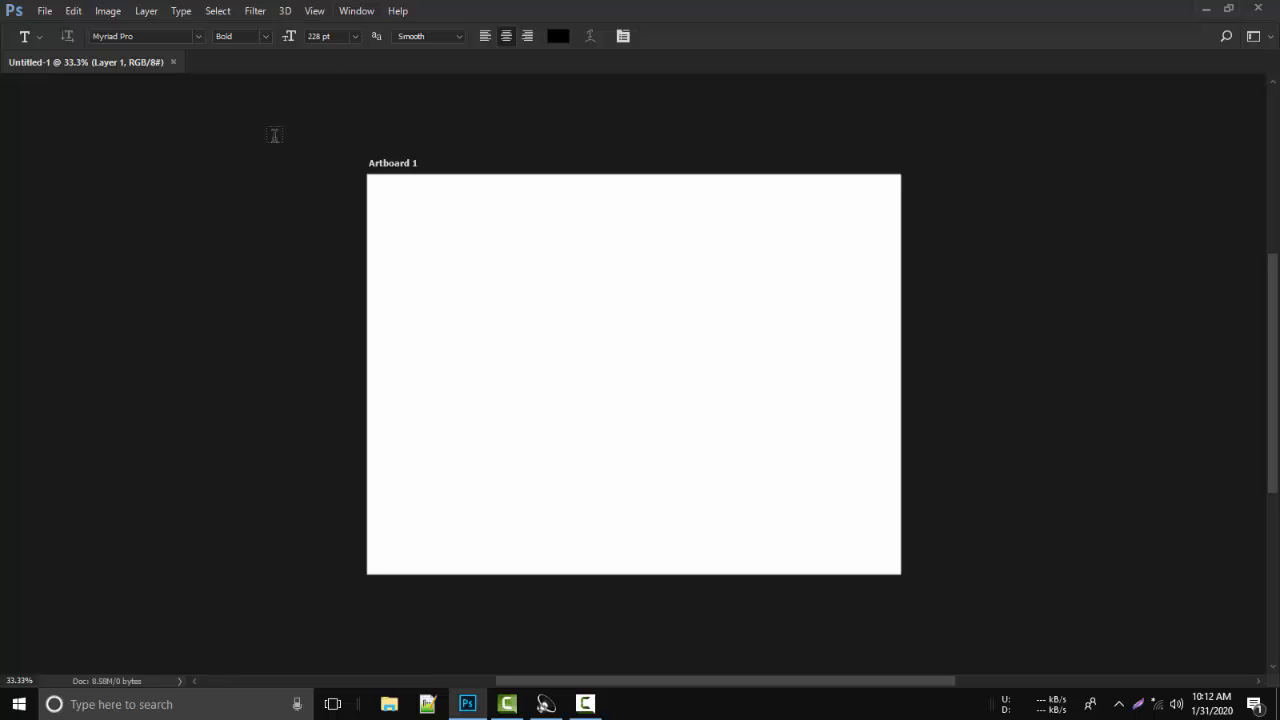
Show the Layers, Color and Tools panels in the workspace.
{"action": "left_click", "coordinate": [358, 12]}
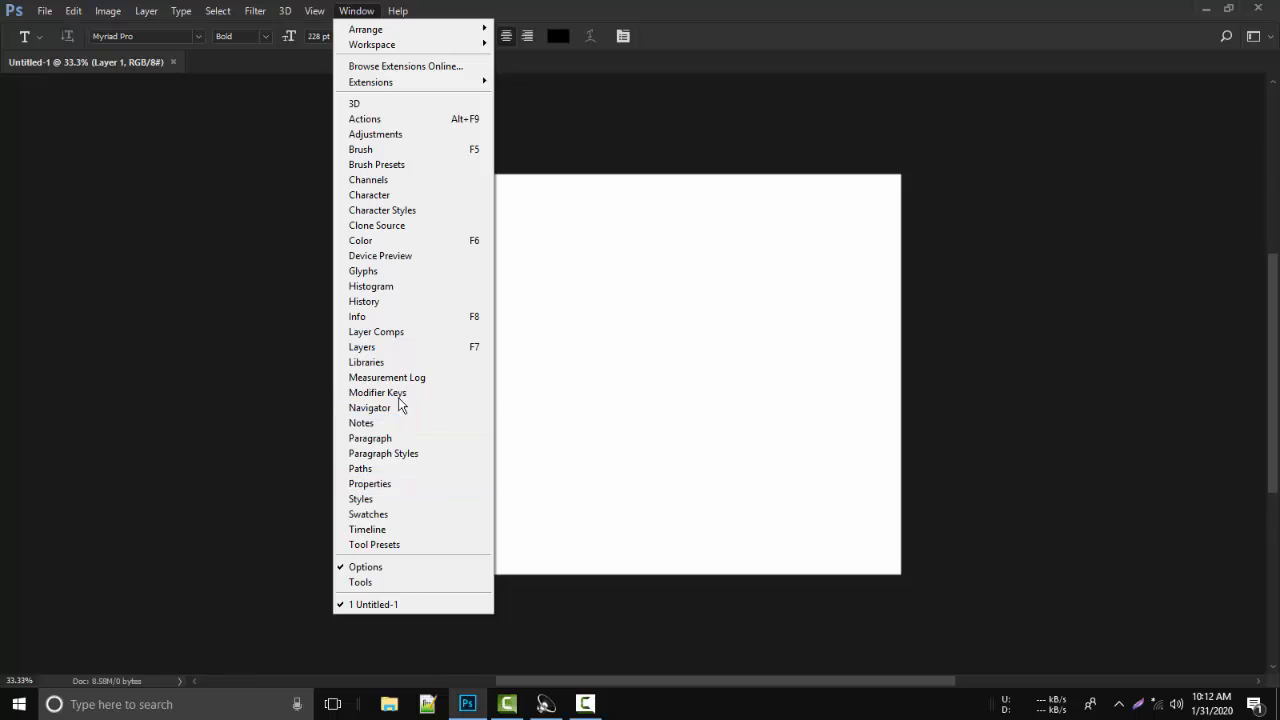
{"action": "left_click", "coordinate": [362, 347]}
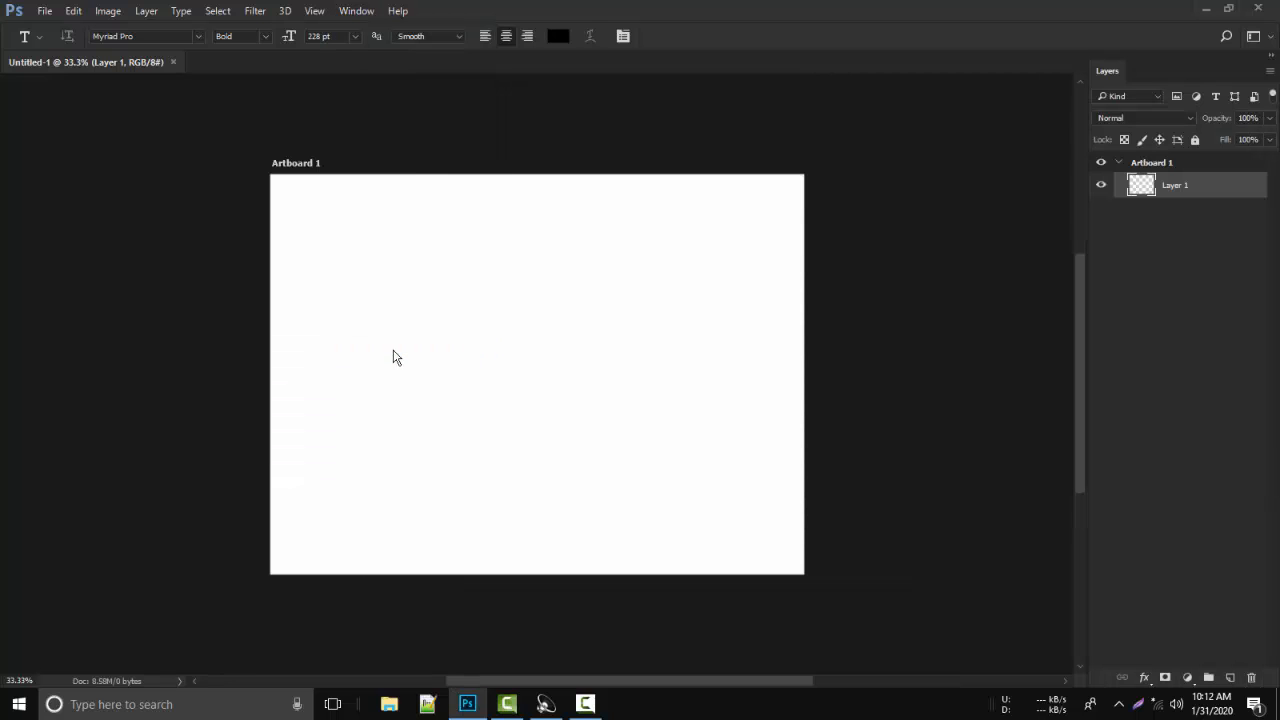
{"action": "left_click", "coordinate": [355, 10]}
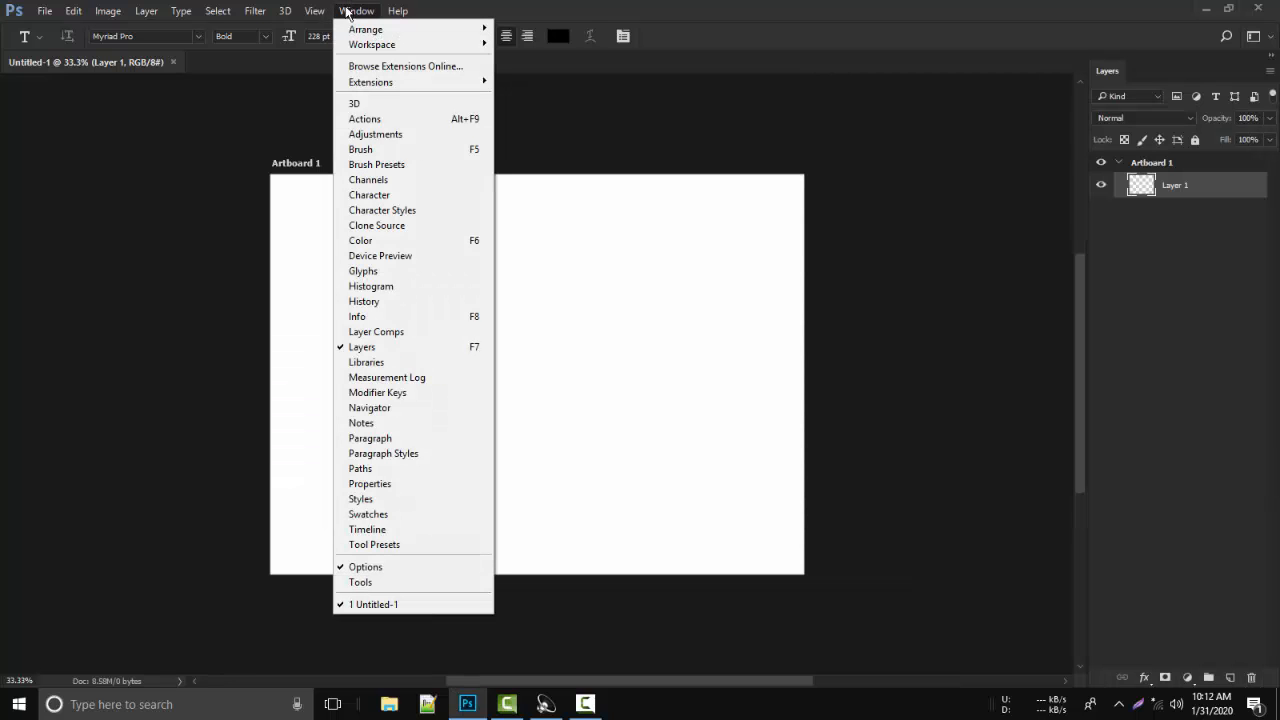
{"action": "left_click", "coordinate": [377, 238]}
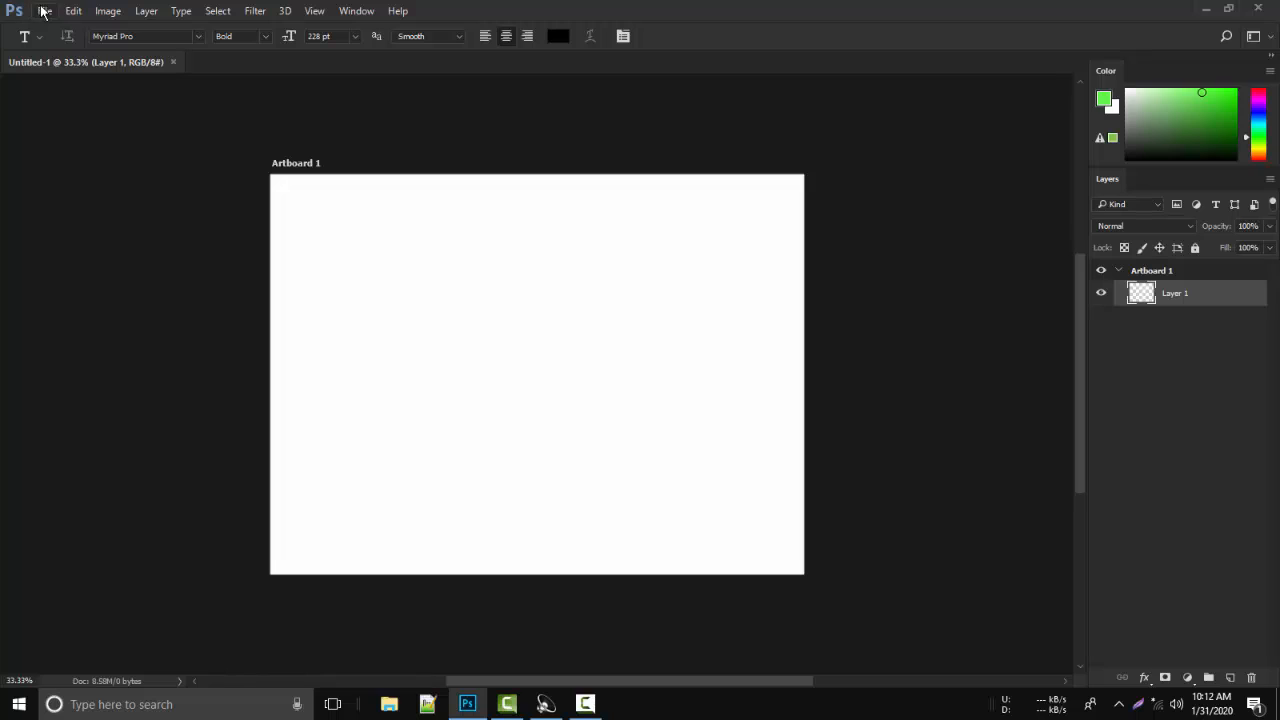
{"action": "left_click", "coordinate": [371, 14]}
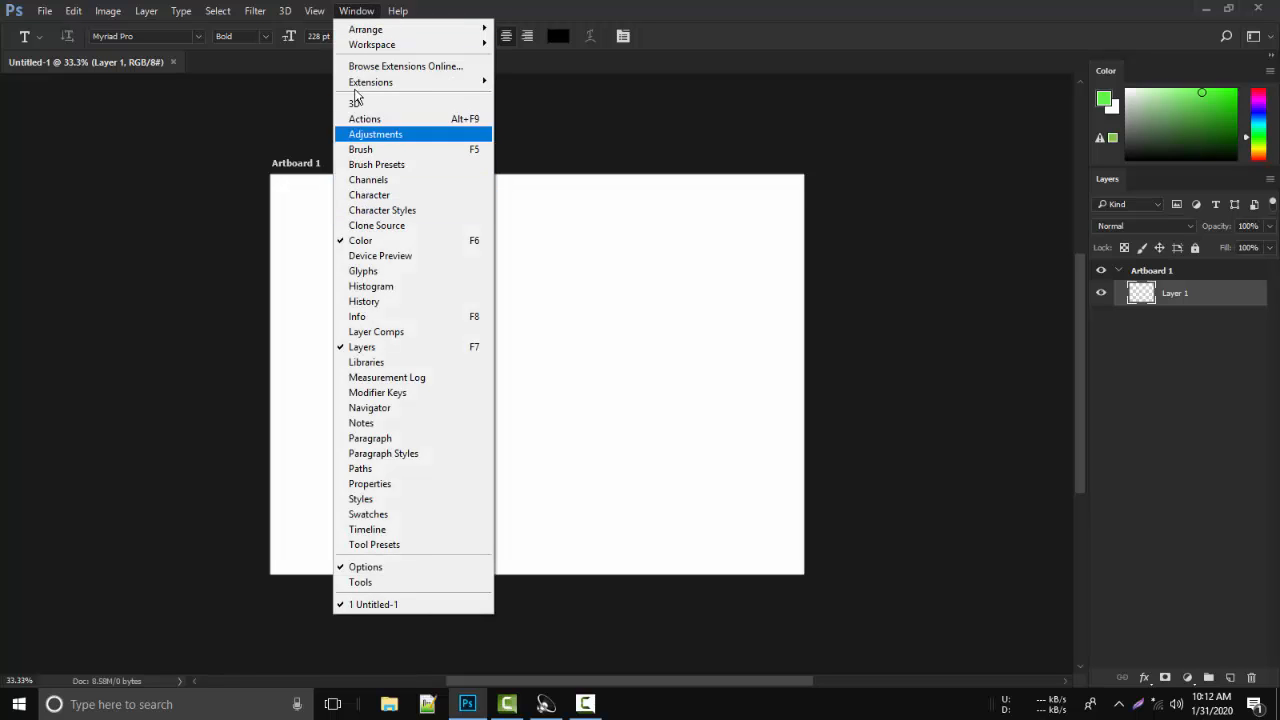
{"action": "left_click", "coordinate": [358, 582]}
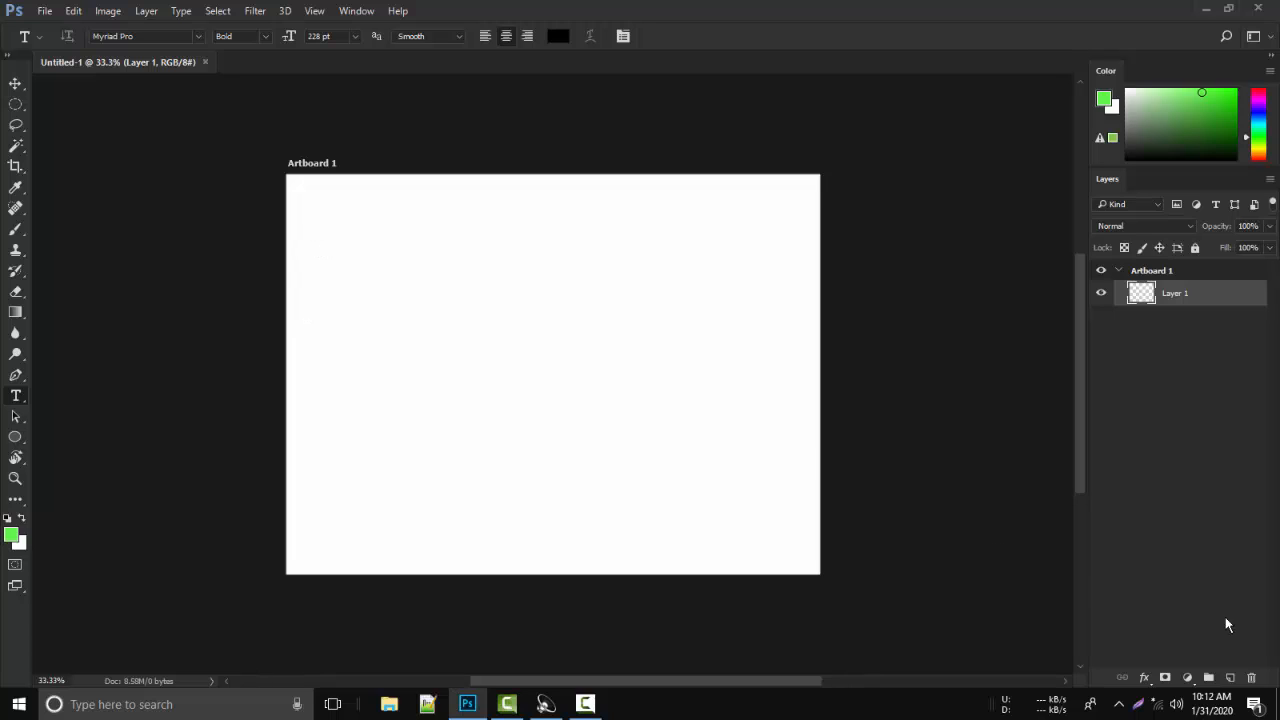
Add a new layer, fill Layer 1 with the white background colour and lock it, leaving Layer 2 active.
{"action": "left_click", "coordinate": [1230, 678]}
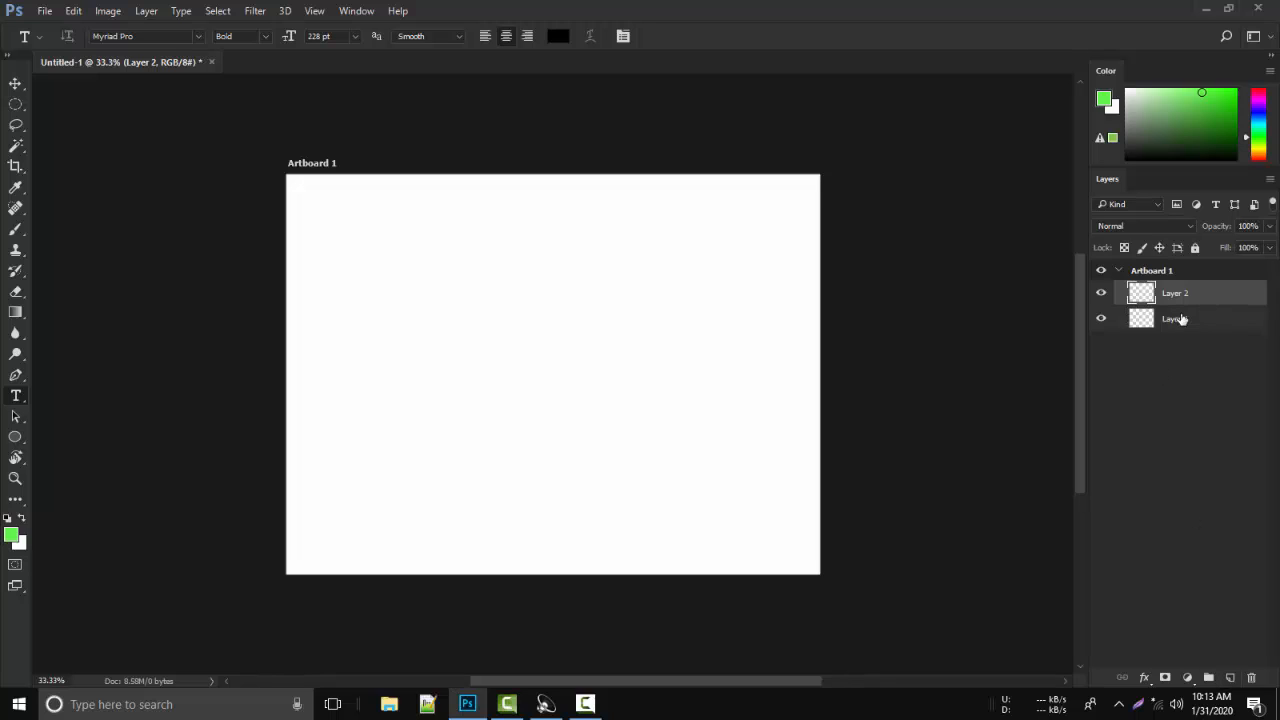
{"action": "left_click", "coordinate": [1180, 320]}
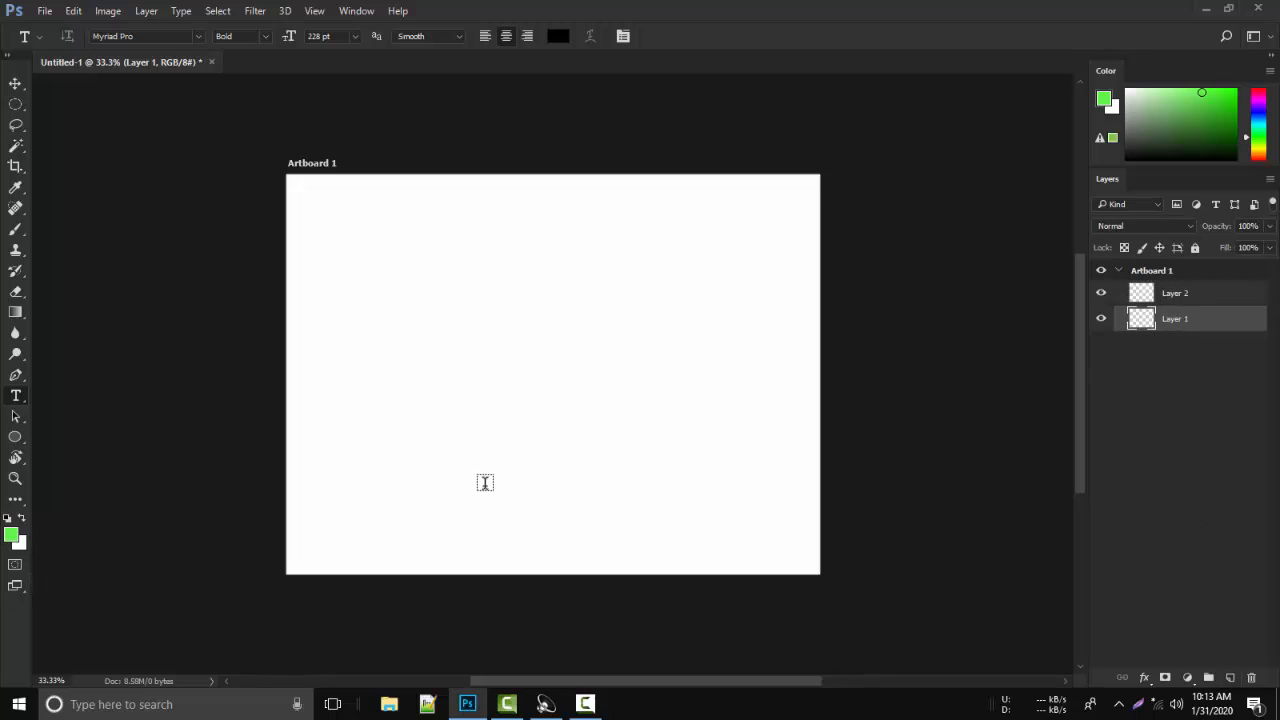
{"action": "key", "text": "ctrl+BackSpace"}
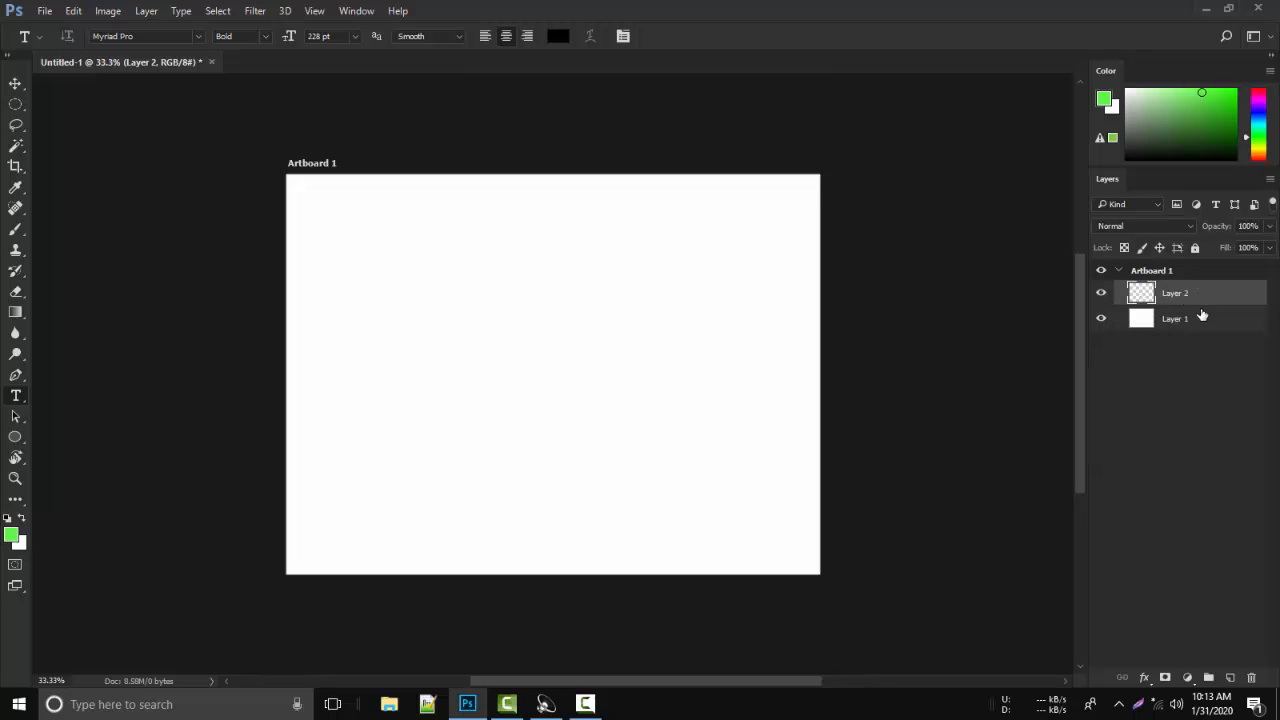
{"action": "left_click", "coordinate": [1197, 248]}
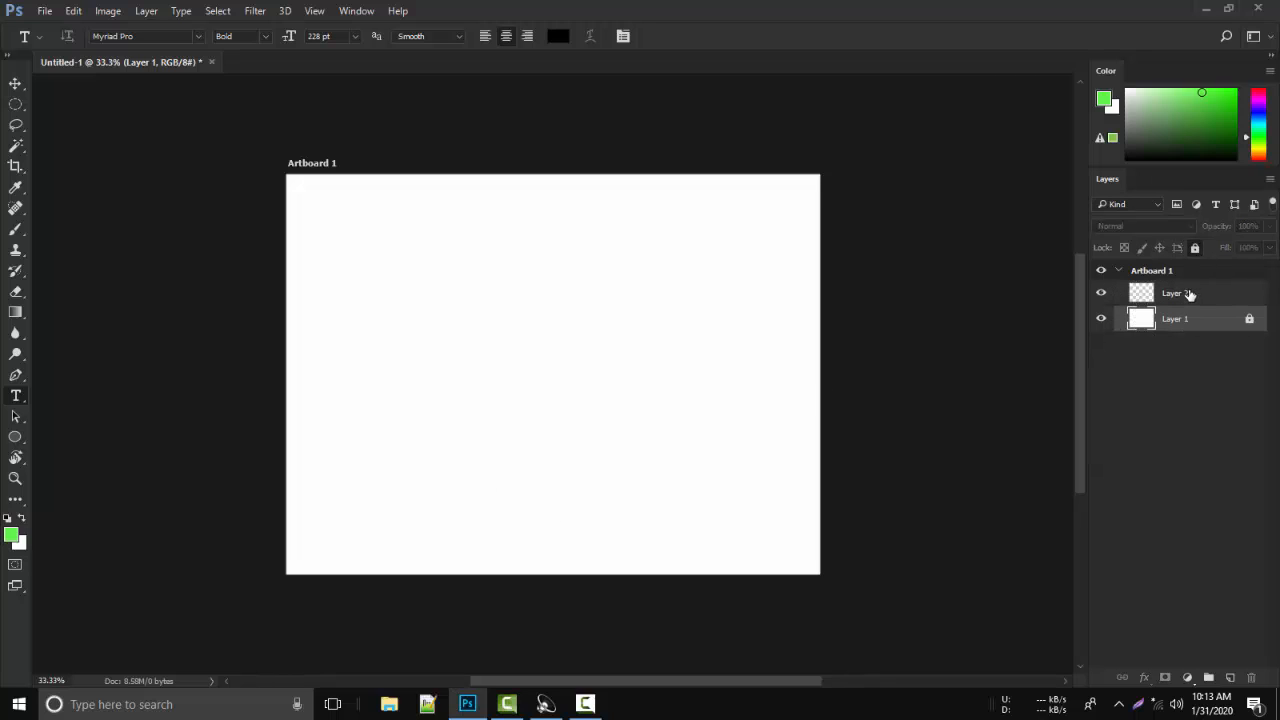
{"action": "left_click", "coordinate": [1189, 293]}
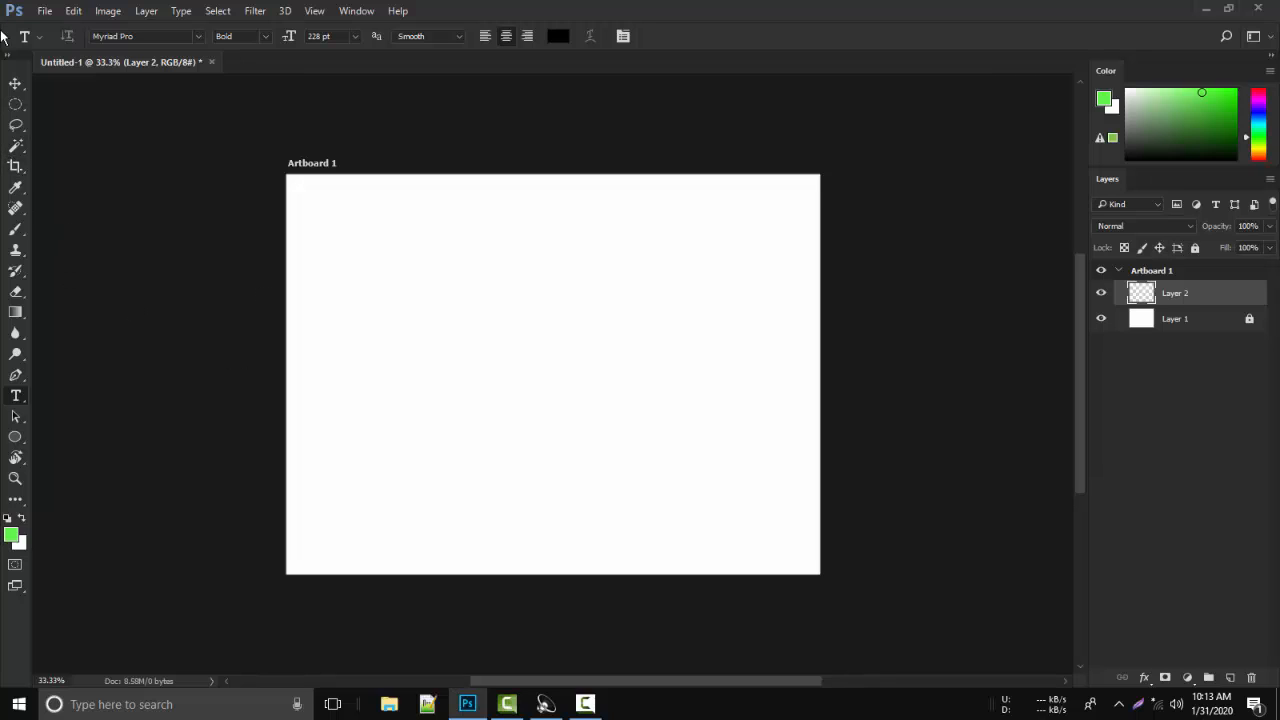
Expand the toolbox to two columns and add the text "FGHI" in 228 pt Ethnocentric on the artboard.
{"action": "left_click", "coordinate": [9, 68]}
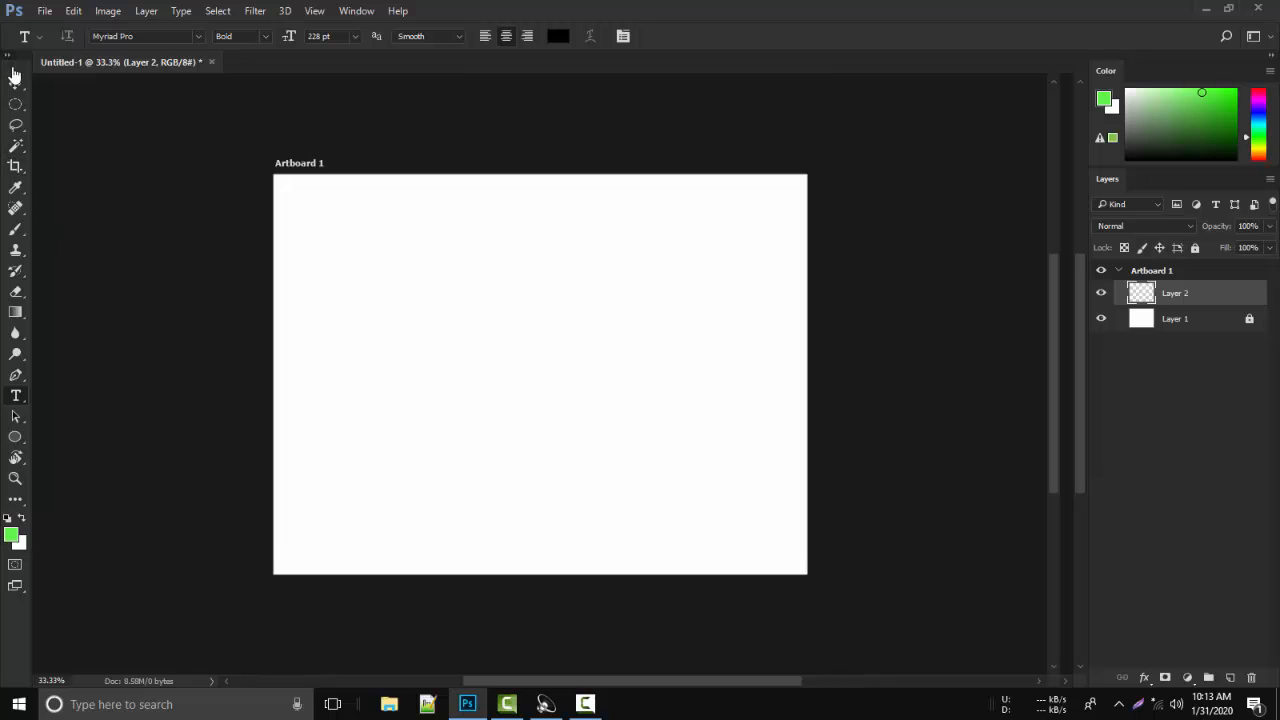
{"action": "left_click", "coordinate": [447, 344]}
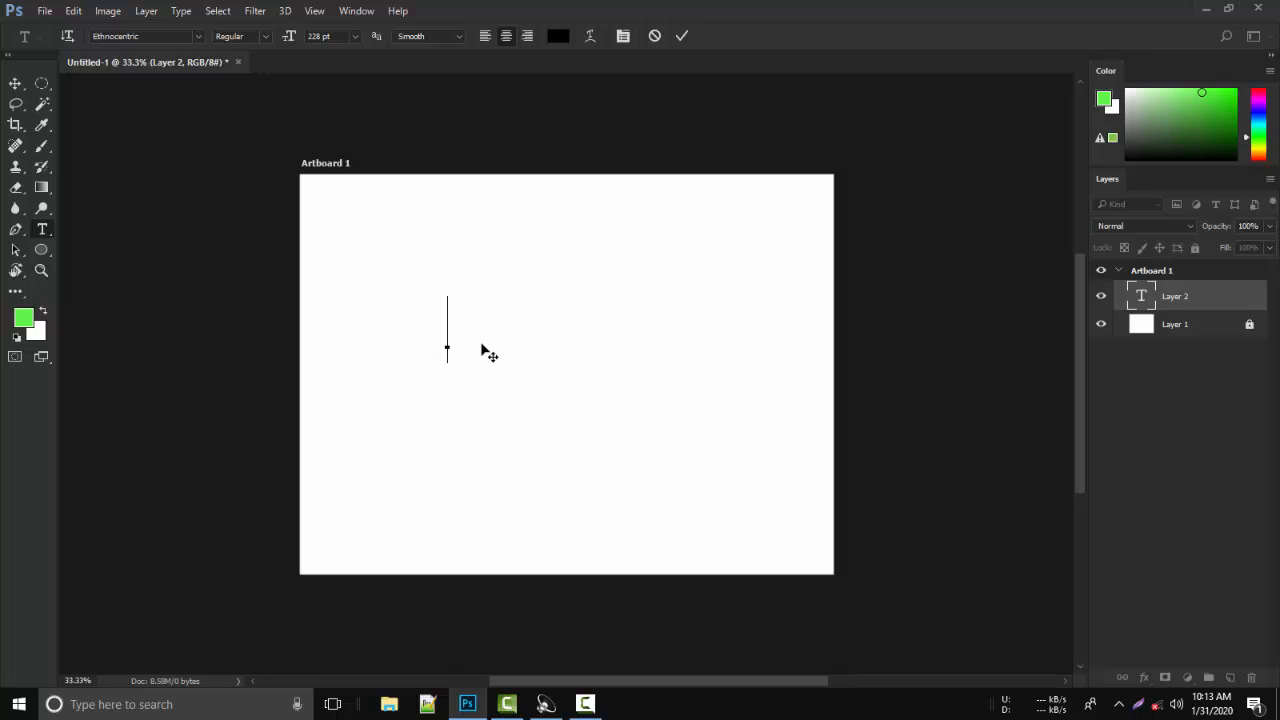
{"action": "type", "text": "F"}
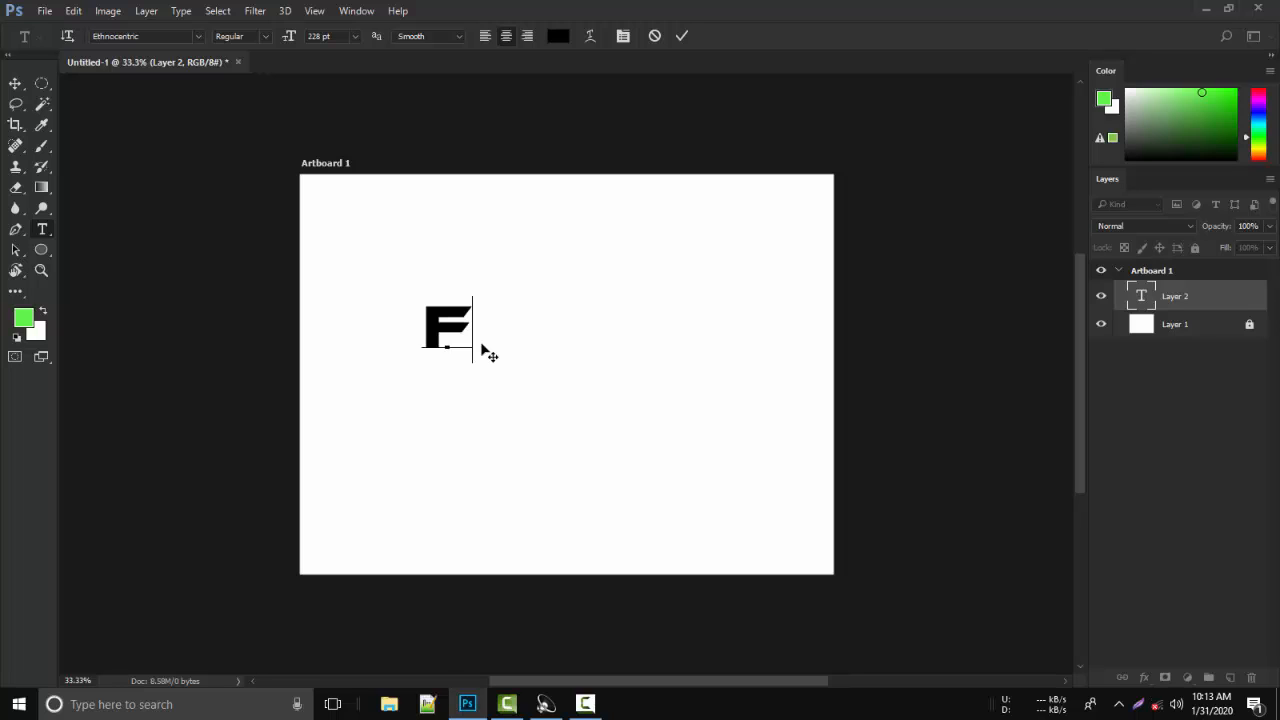
{"action": "type", "text": "GH"}
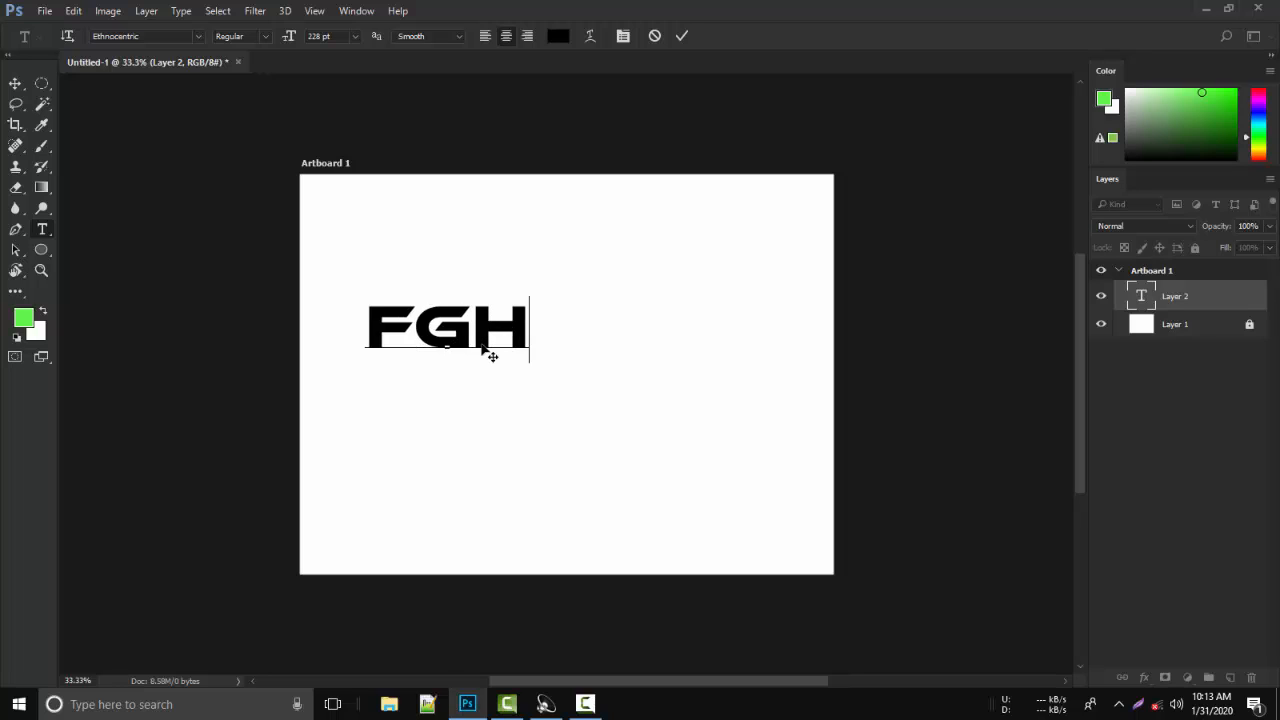
{"action": "type", "text": "I"}
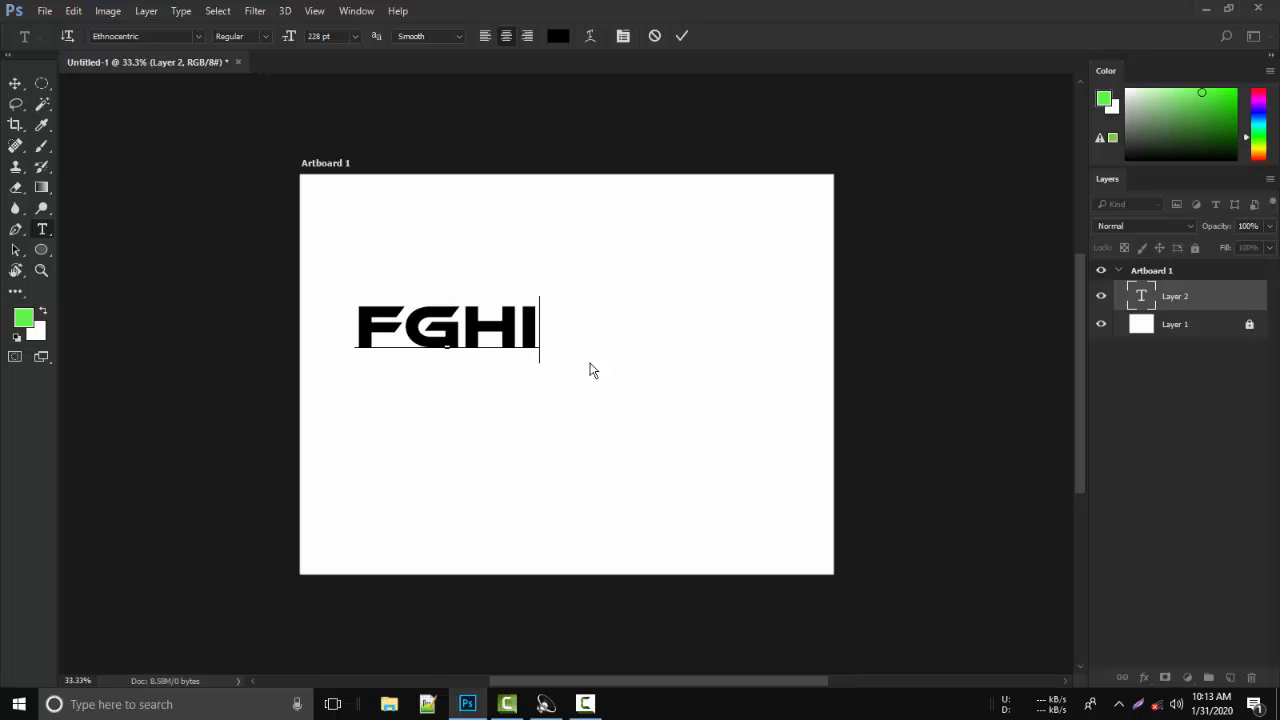
{"action": "type", "text": "J"}
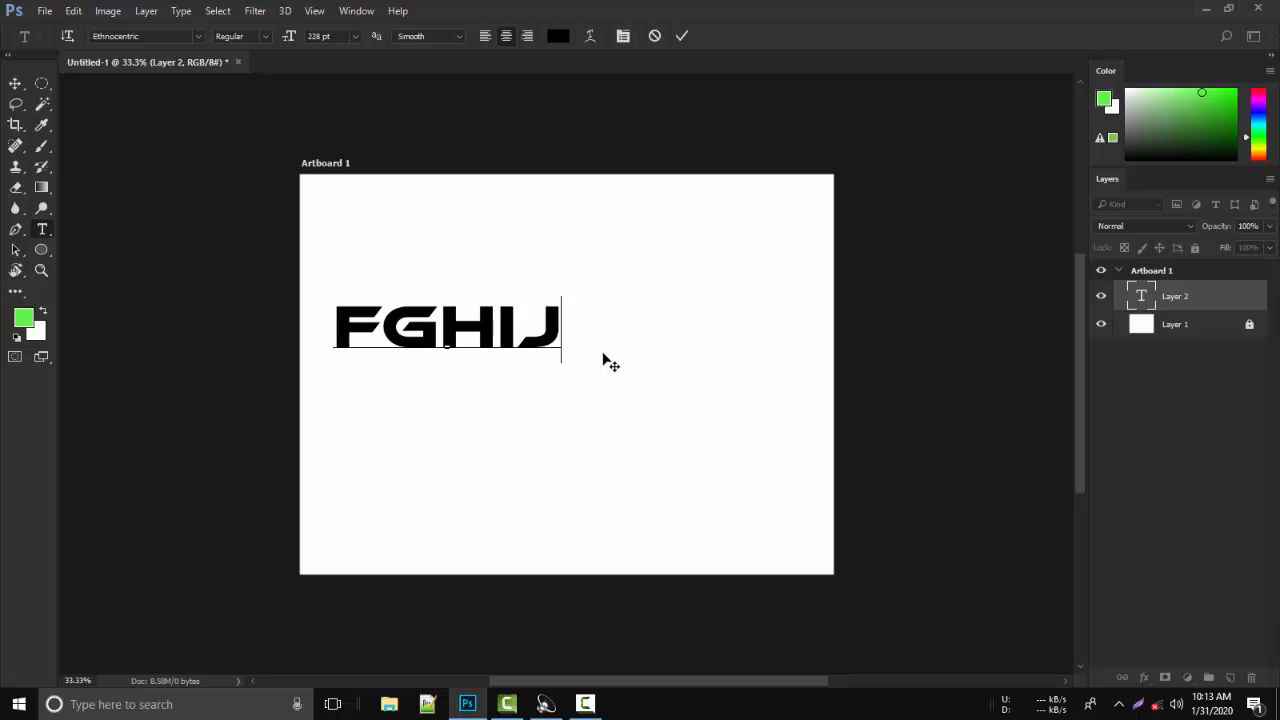
{"action": "key", "text": "BackSpace"}
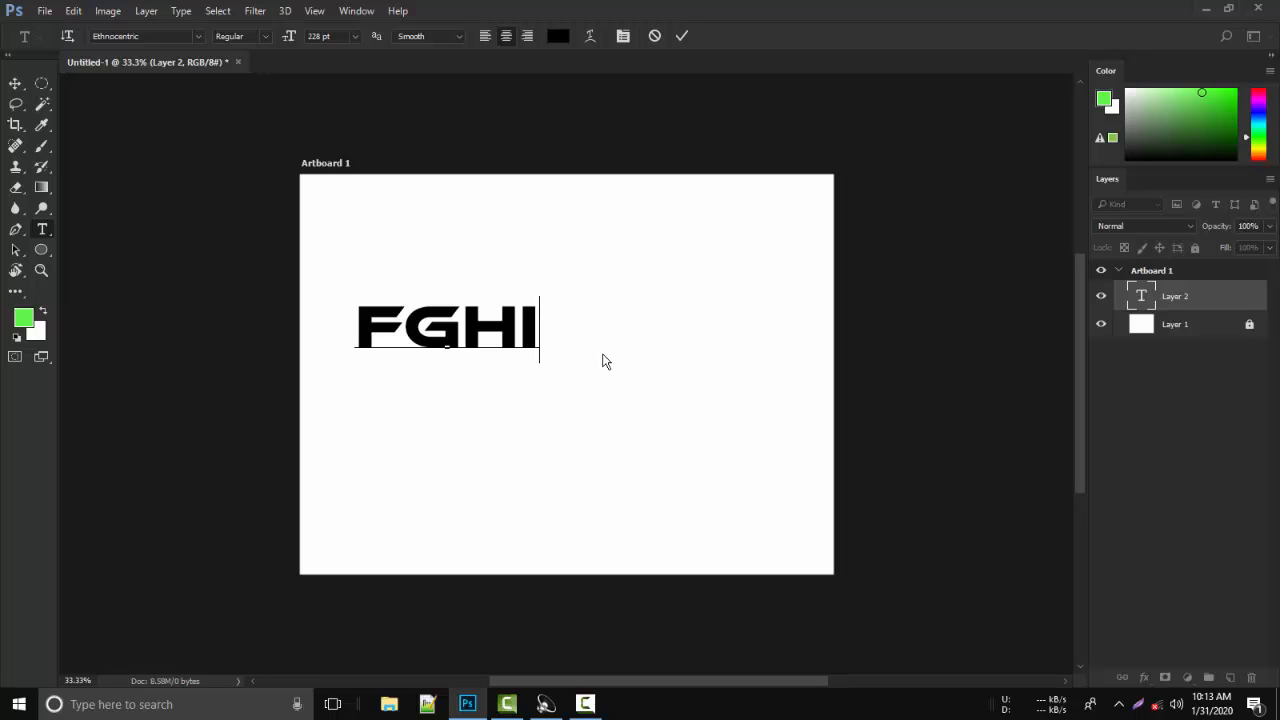
{"action": "key", "text": "ctrl+Return"}
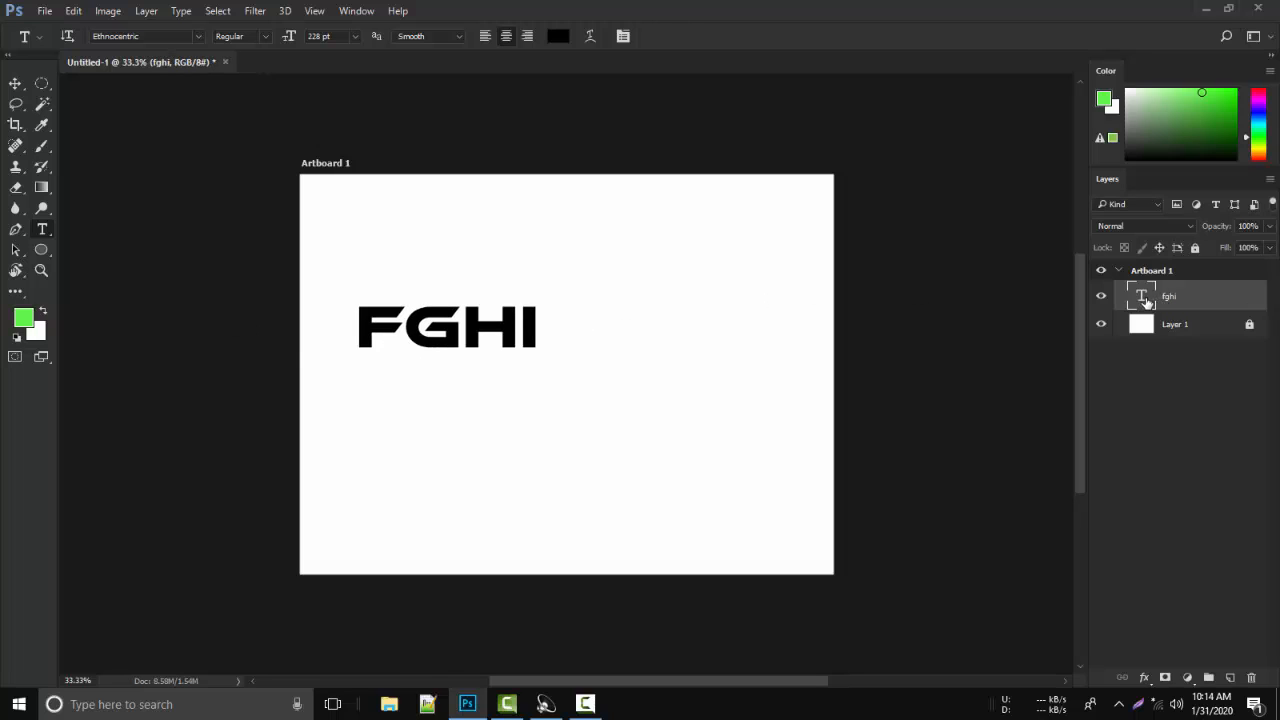
Change the colour of the FGHI text to light green 7cf066.
{"action": "double_click", "coordinate": [1141, 296]}
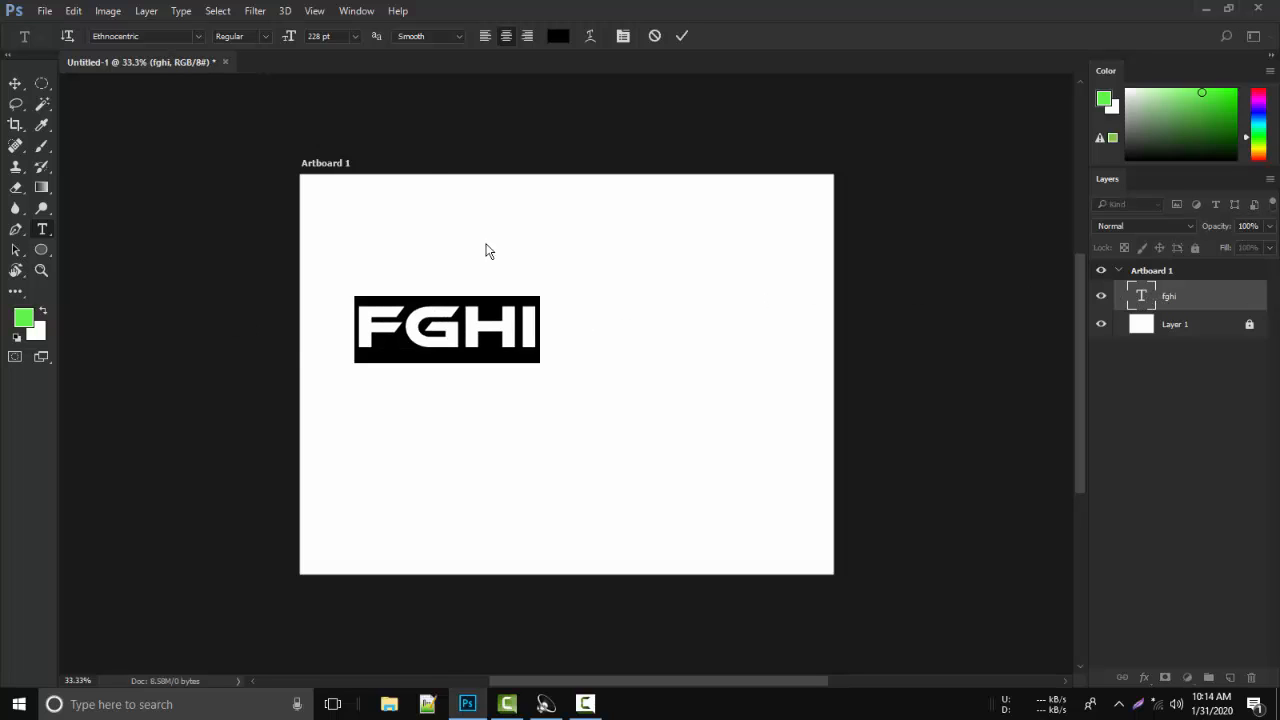
{"action": "left_click", "coordinate": [558, 36]}
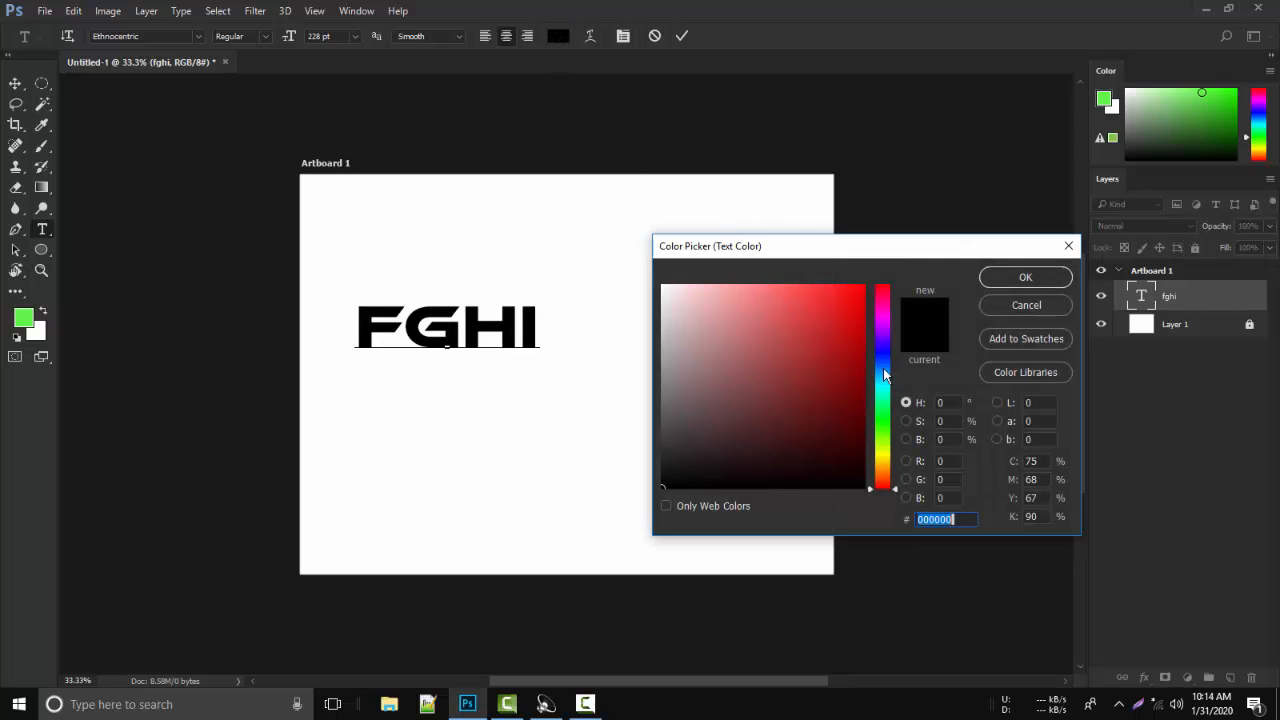
{"action": "left_click_drag", "start_coordinate": [886, 400], "coordinate": [886, 427]}
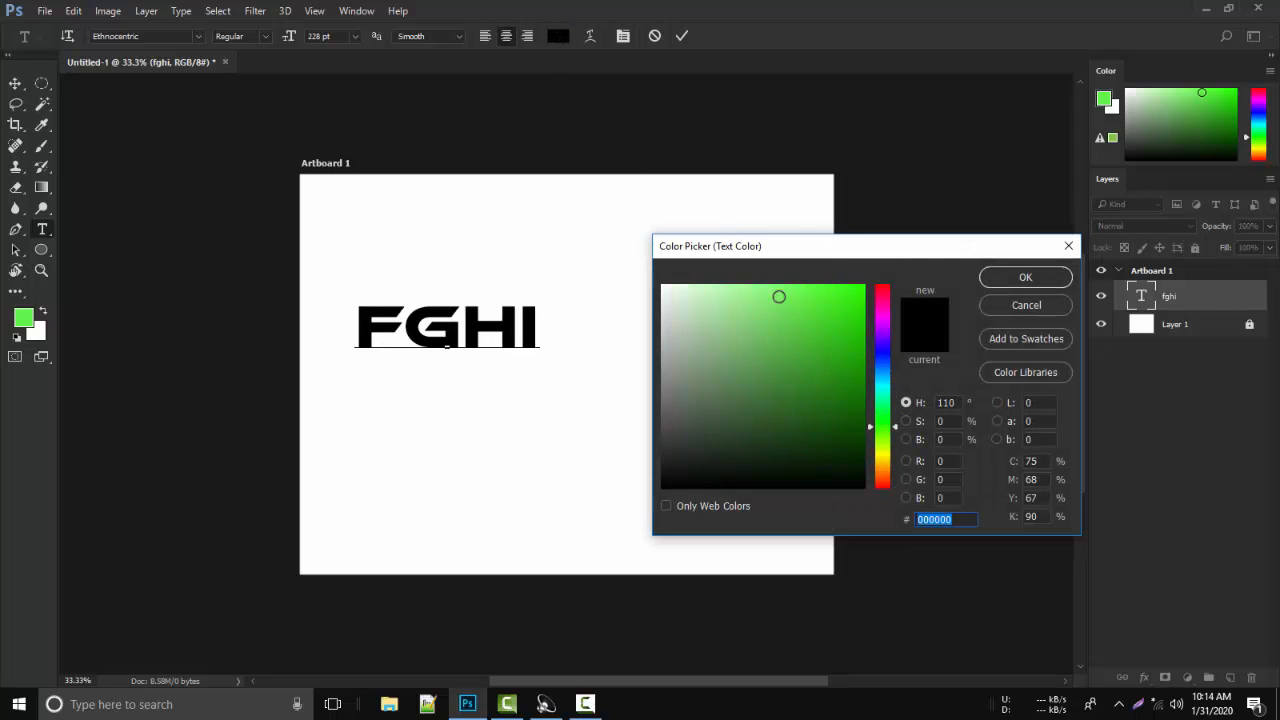
{"action": "left_click", "coordinate": [779, 298]}
{"action": "left_click", "coordinate": [992, 281]}
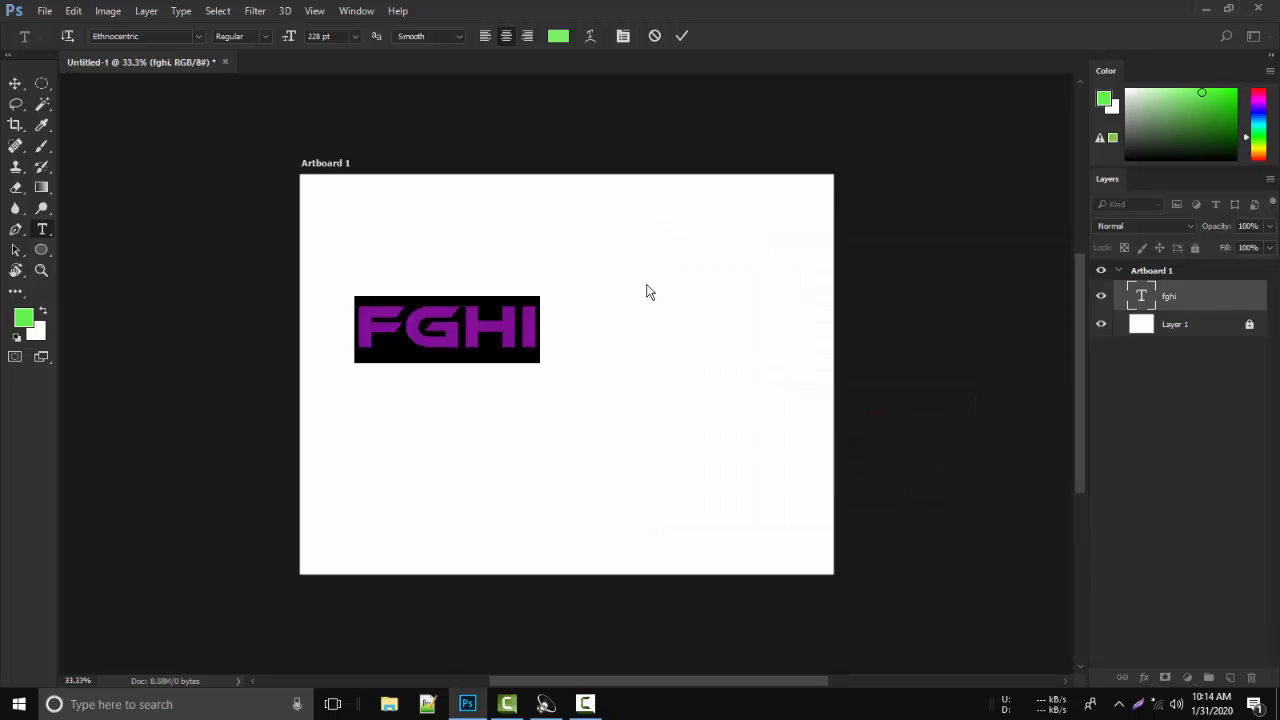
{"action": "left_click", "coordinate": [520, 325]}
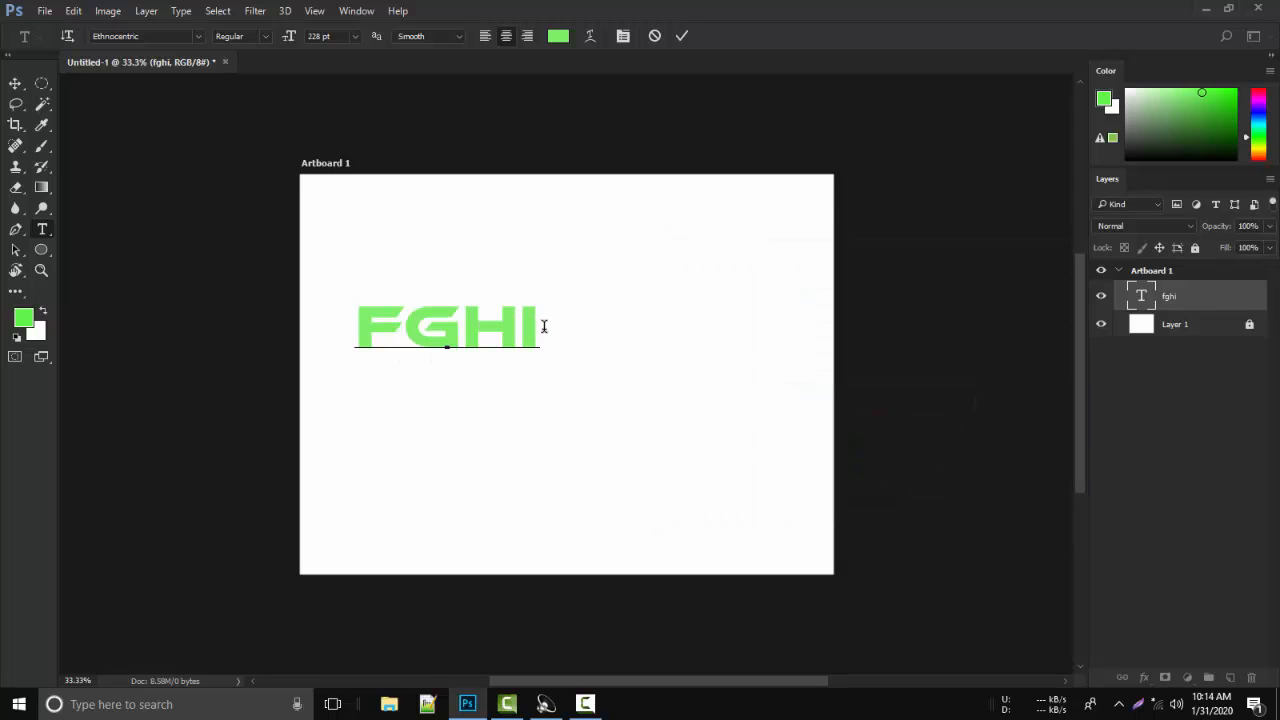
{"action": "left_click", "coordinate": [544, 327]}
Recolour the whole FGHI text in a dark, saturated green with a hue of 130°.
{"action": "double_click", "coordinate": [426, 338]}
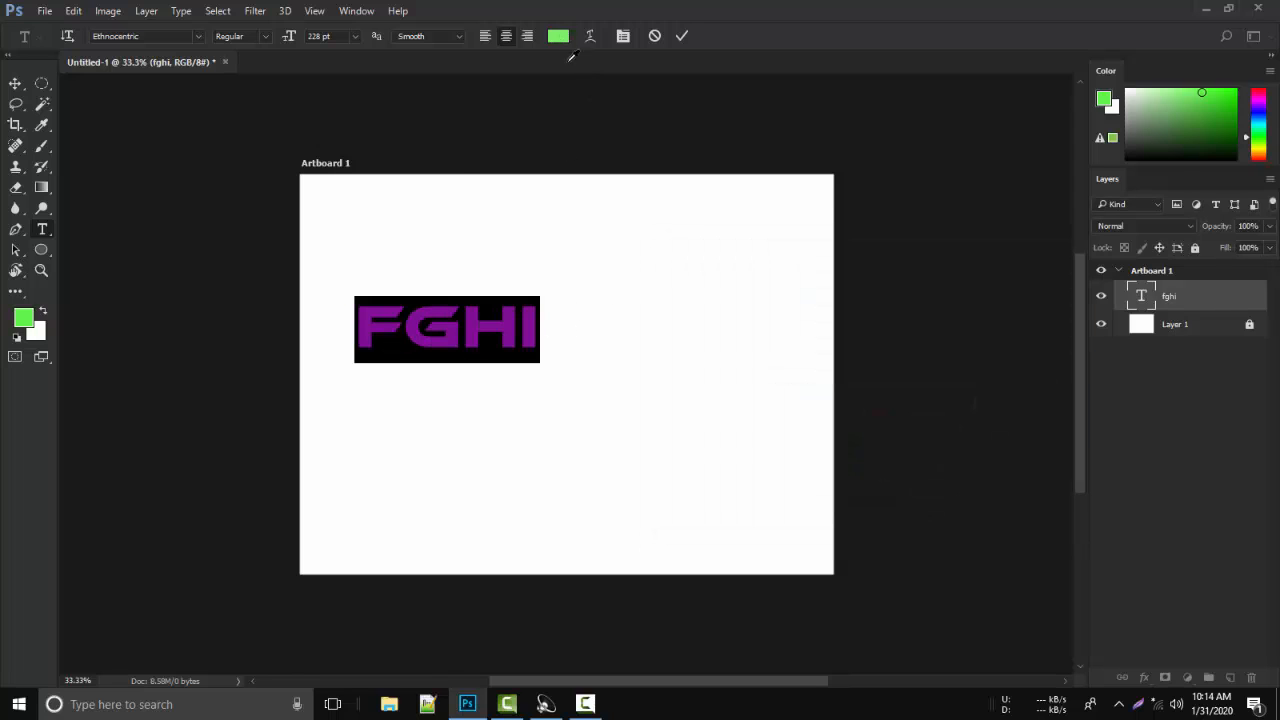
{"action": "left_click", "coordinate": [560, 40]}
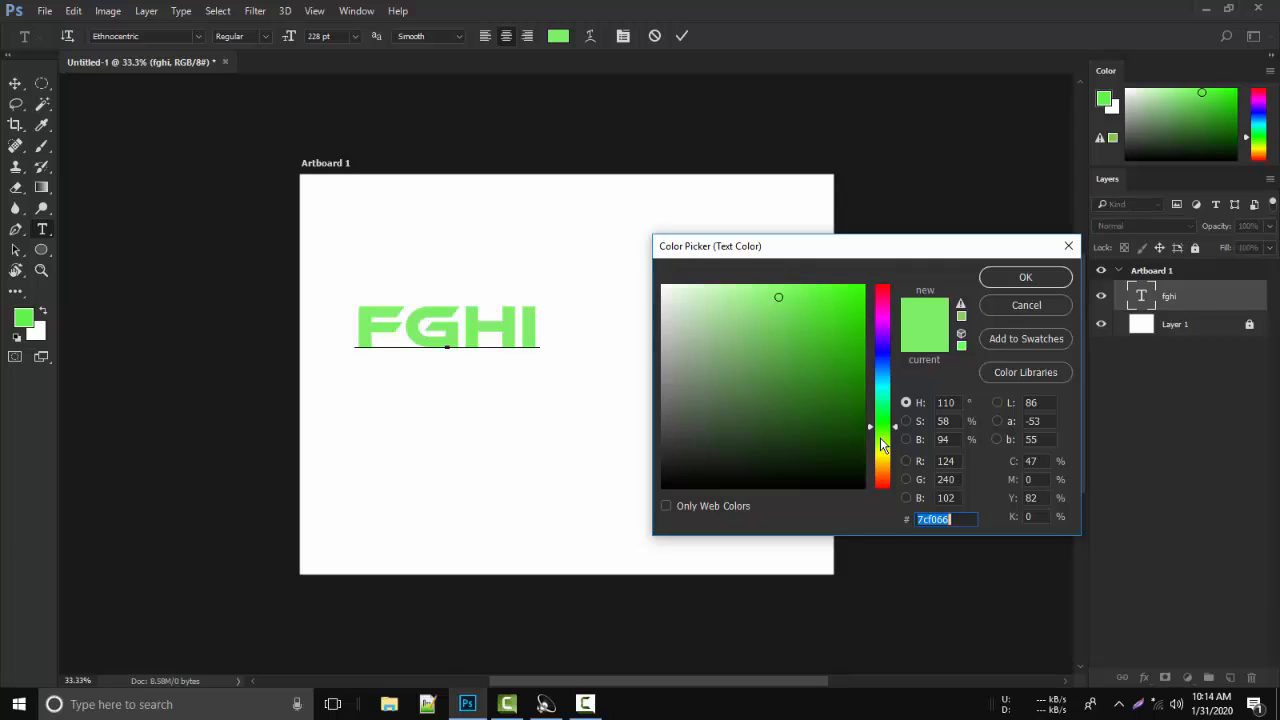
{"action": "mouse_move", "coordinate": [886, 441]}
{"action": "left_mouse_down"}
{"action": "mouse_move", "coordinate": [888, 464]}
{"action": "mouse_move", "coordinate": [886, 421]}
{"action": "left_mouse_up"}
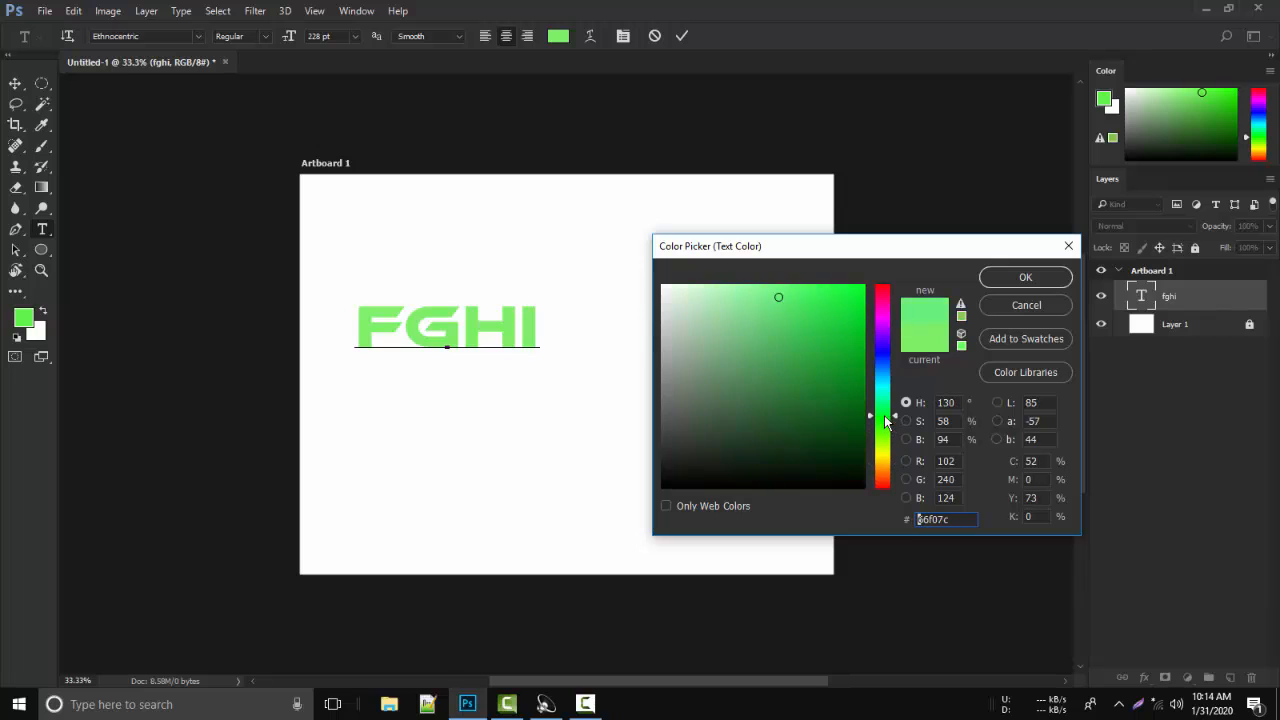
{"action": "left_click", "coordinate": [849, 365]}
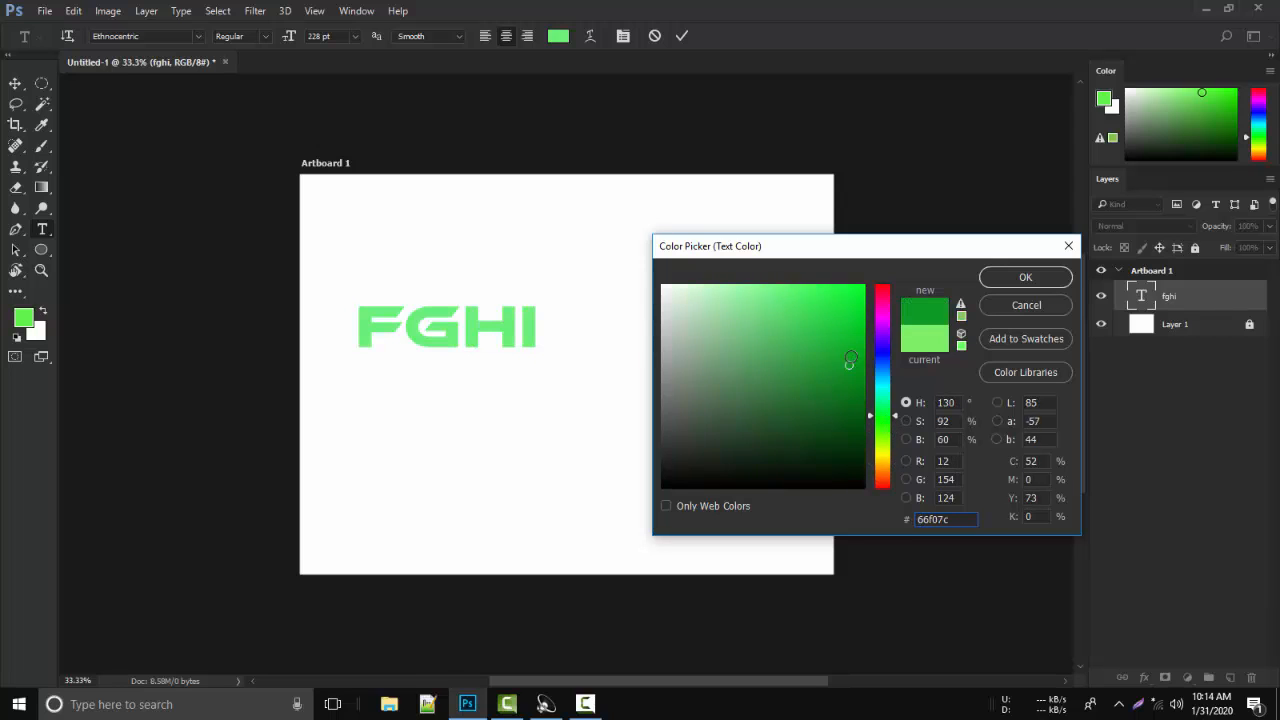
{"action": "left_click", "coordinate": [1011, 279]}
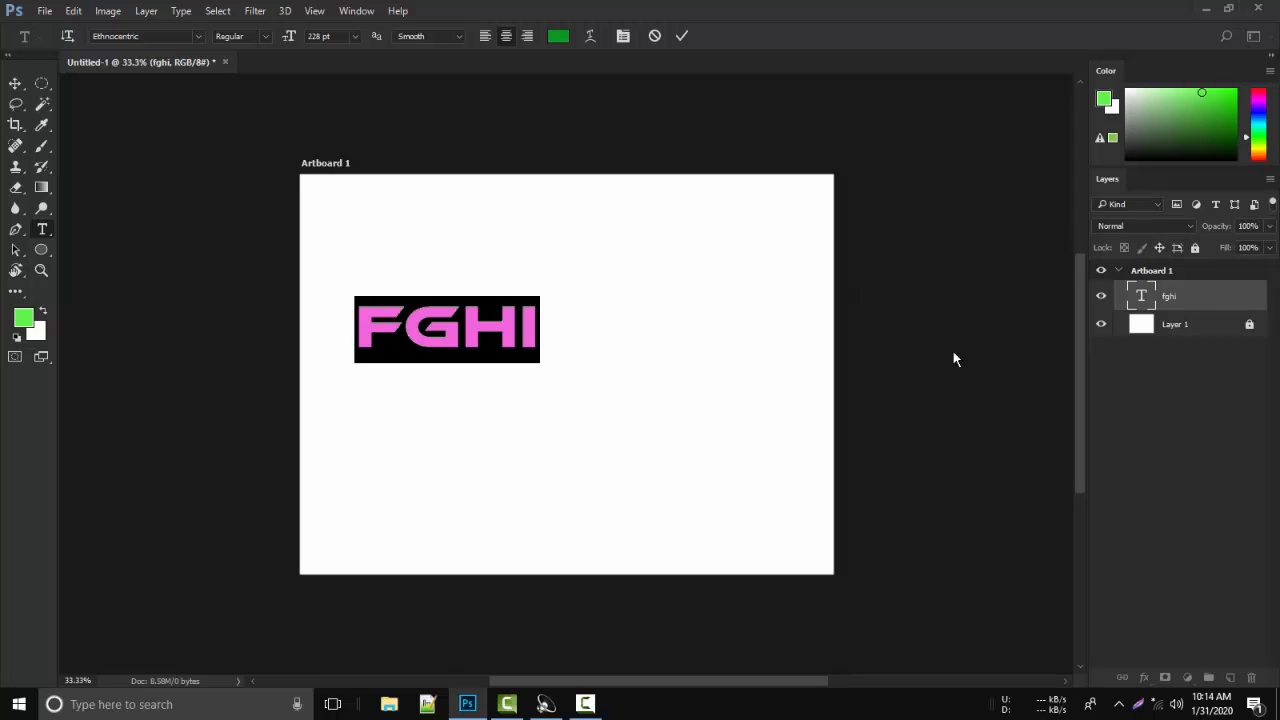
Move the FGHI text to near the centre of the artboard.
{"action": "left_click", "coordinate": [15, 83]}
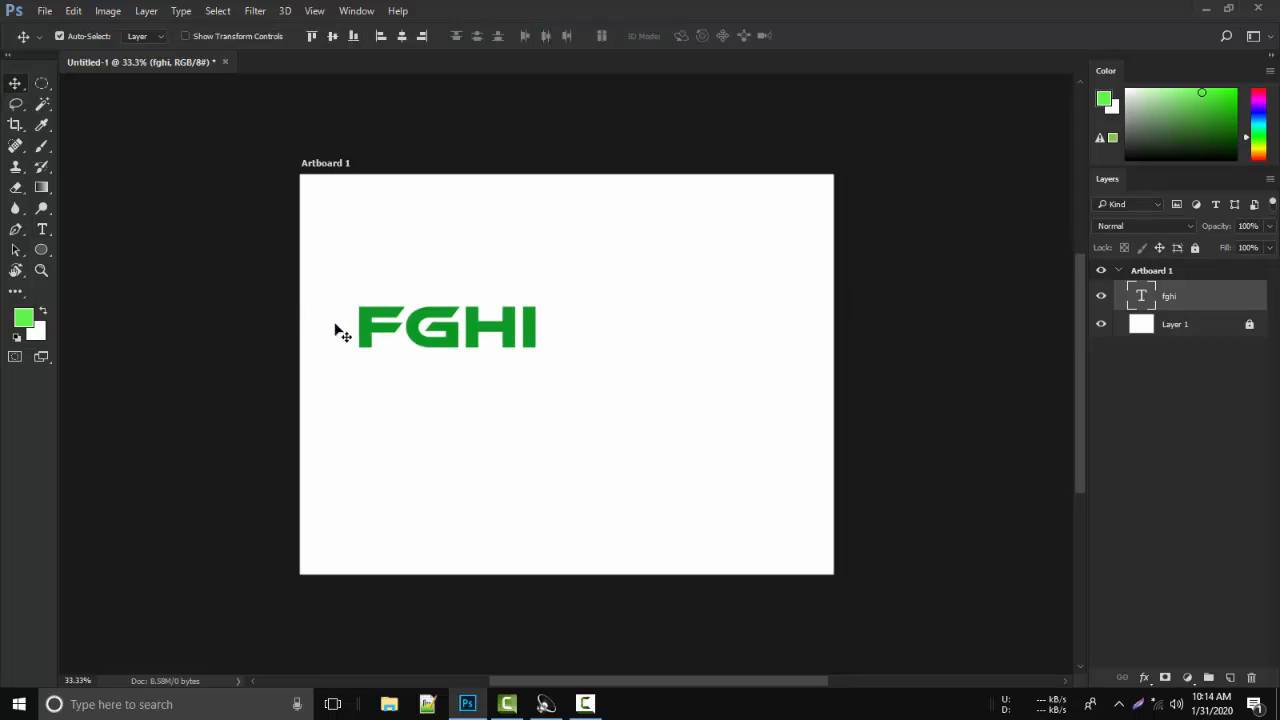
{"action": "left_click_drag", "start_coordinate": [536, 342], "coordinate": [661, 362]}
{"action": "key", "text": "ctrl"}
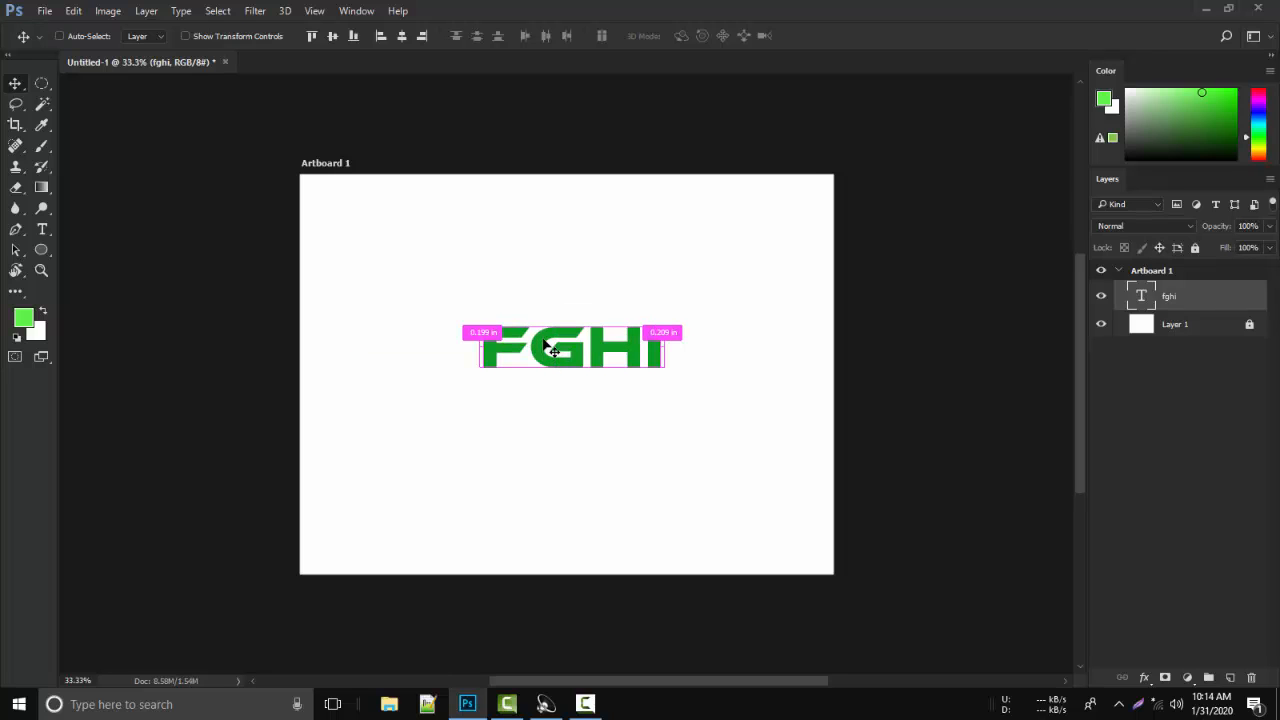
{"action": "key", "text": "ctrl+plus"}
{"action": "key", "text": "ctrl+plus"}
{"action": "key", "text": "ctrl+plus"}
{"action": "key", "text": "ctrl+plus"}
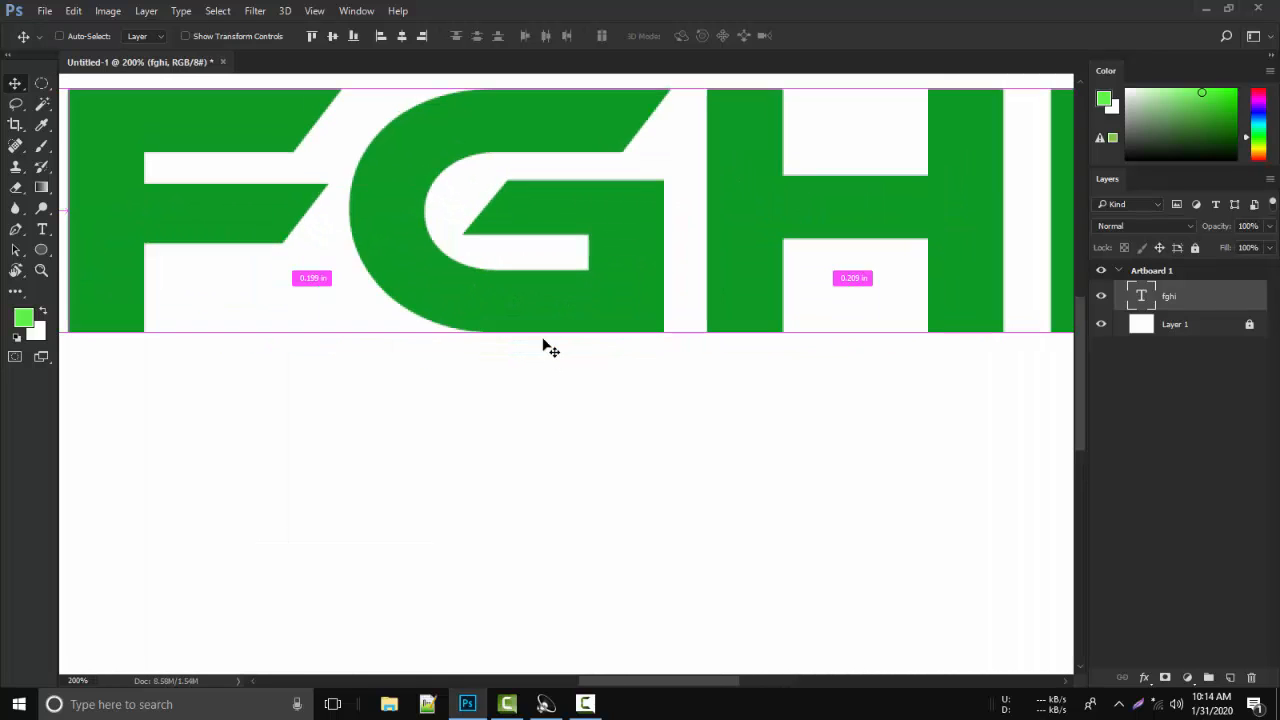
{"action": "left_click_drag", "start_coordinate": [358, 331], "coordinate": [383, 363]}
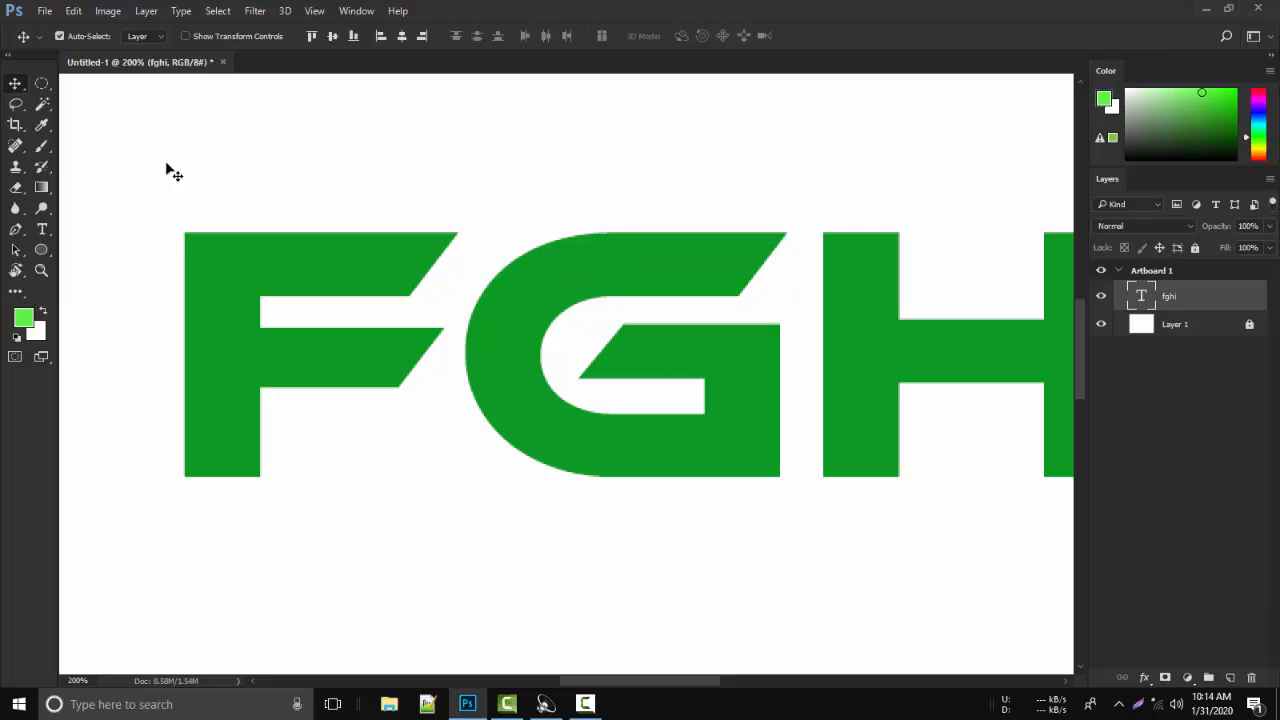
Trace the upper arm of the green F with the Pen tool in Shape mode, ending at the inner corner beneath it.
{"action": "left_click", "coordinate": [15, 229]}
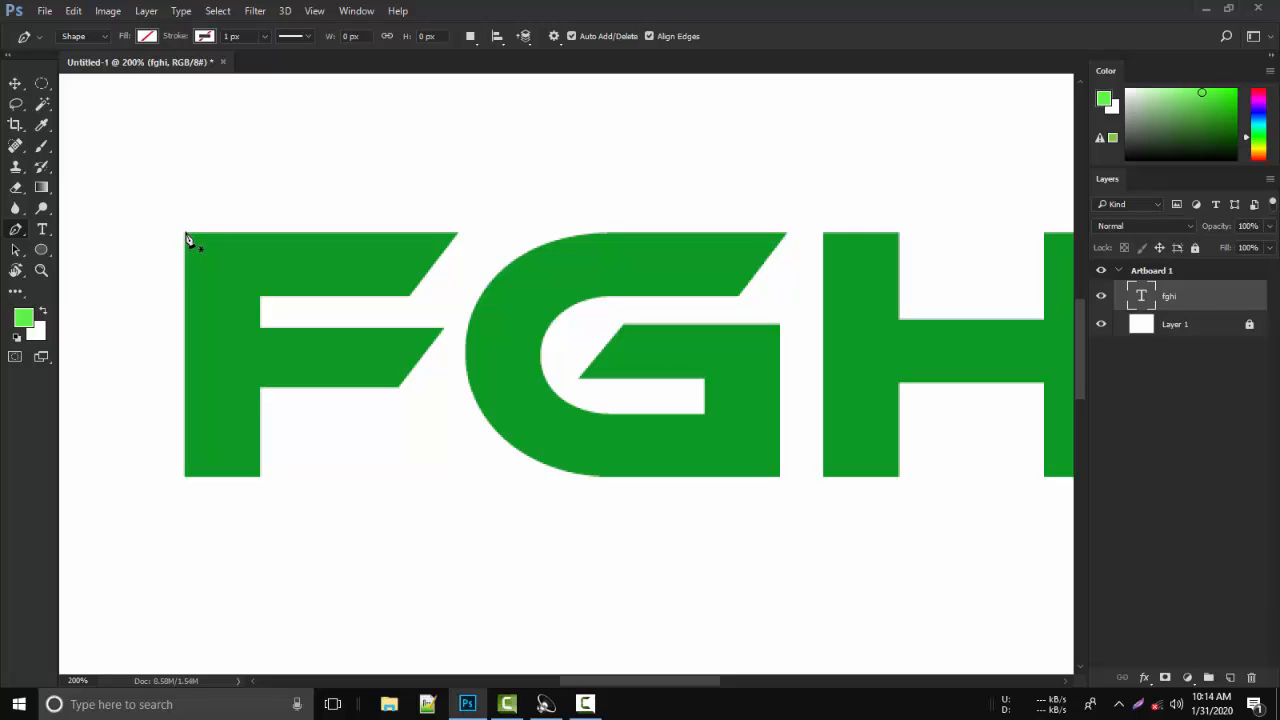
{"action": "left_click", "coordinate": [186, 234]}
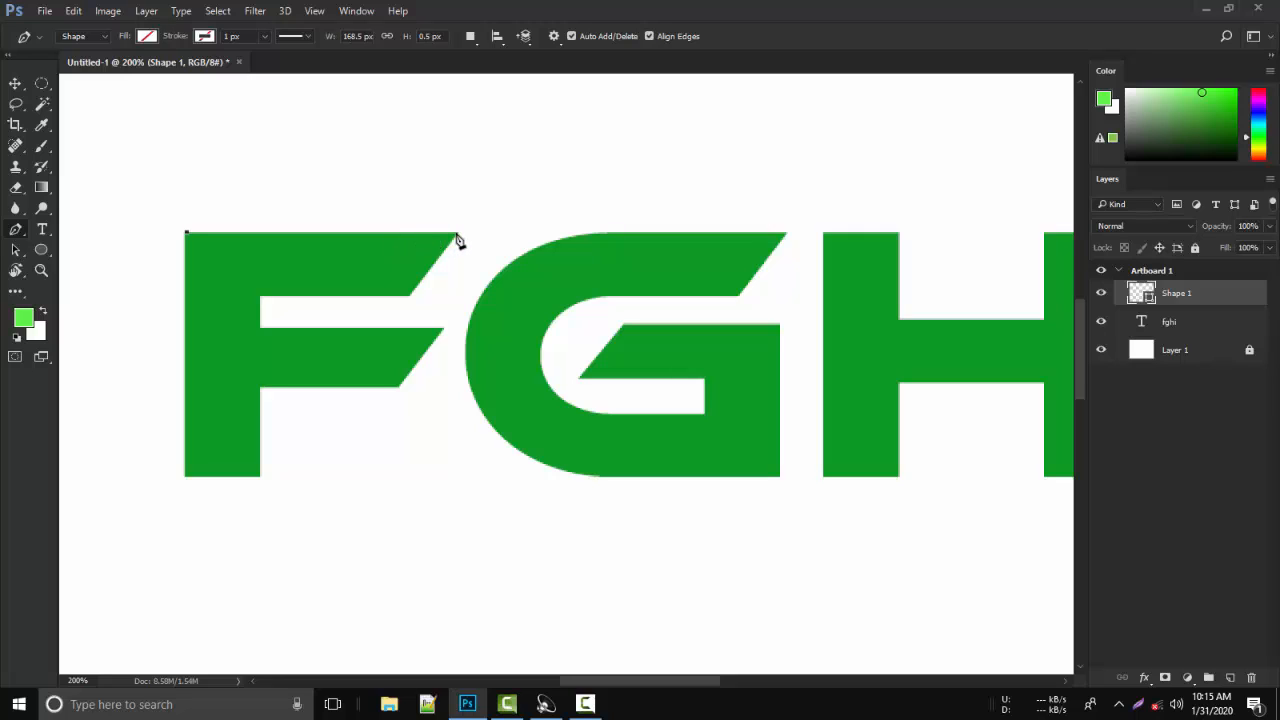
{"action": "left_click", "coordinate": [456, 234]}
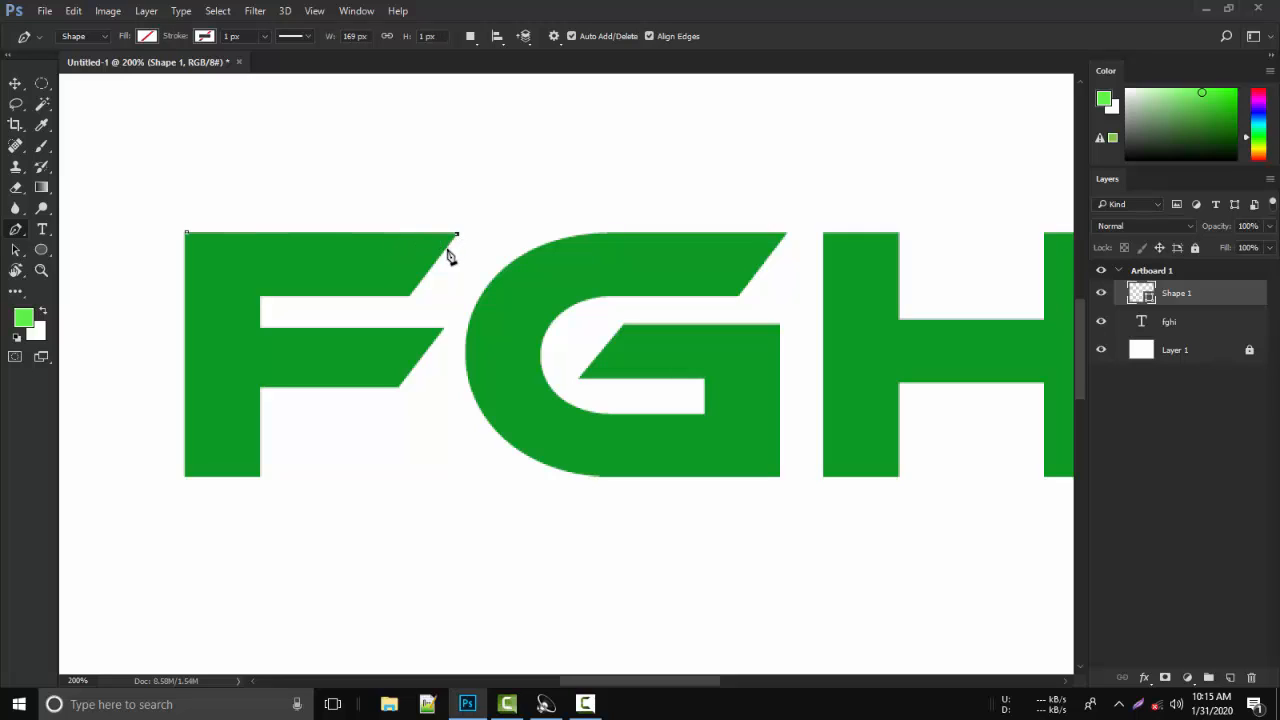
{"action": "left_click", "coordinate": [409, 297]}
{"action": "left_click", "coordinate": [260, 297]}
Keep the Pen tool in Shape mode and fill the partly traced F shape with red.
{"action": "left_click", "coordinate": [147, 37]}
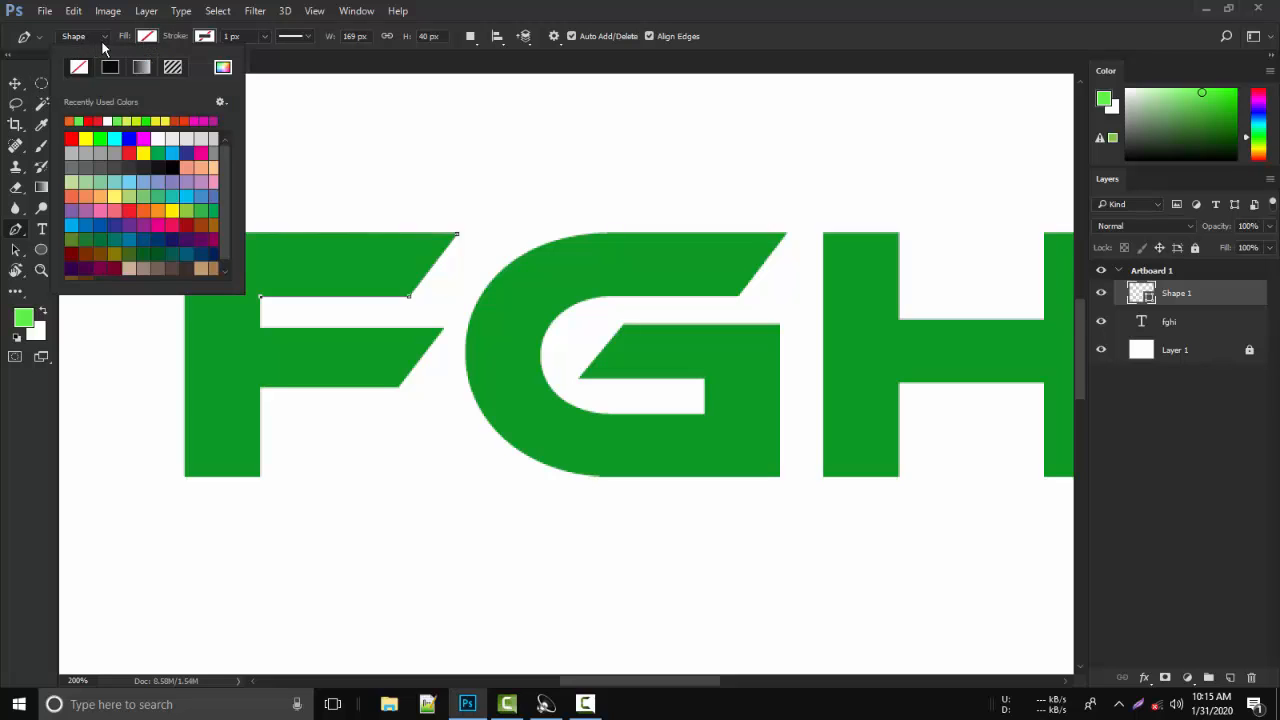
{"action": "left_click", "coordinate": [90, 37]}
{"action": "left_click", "coordinate": [78, 66]}
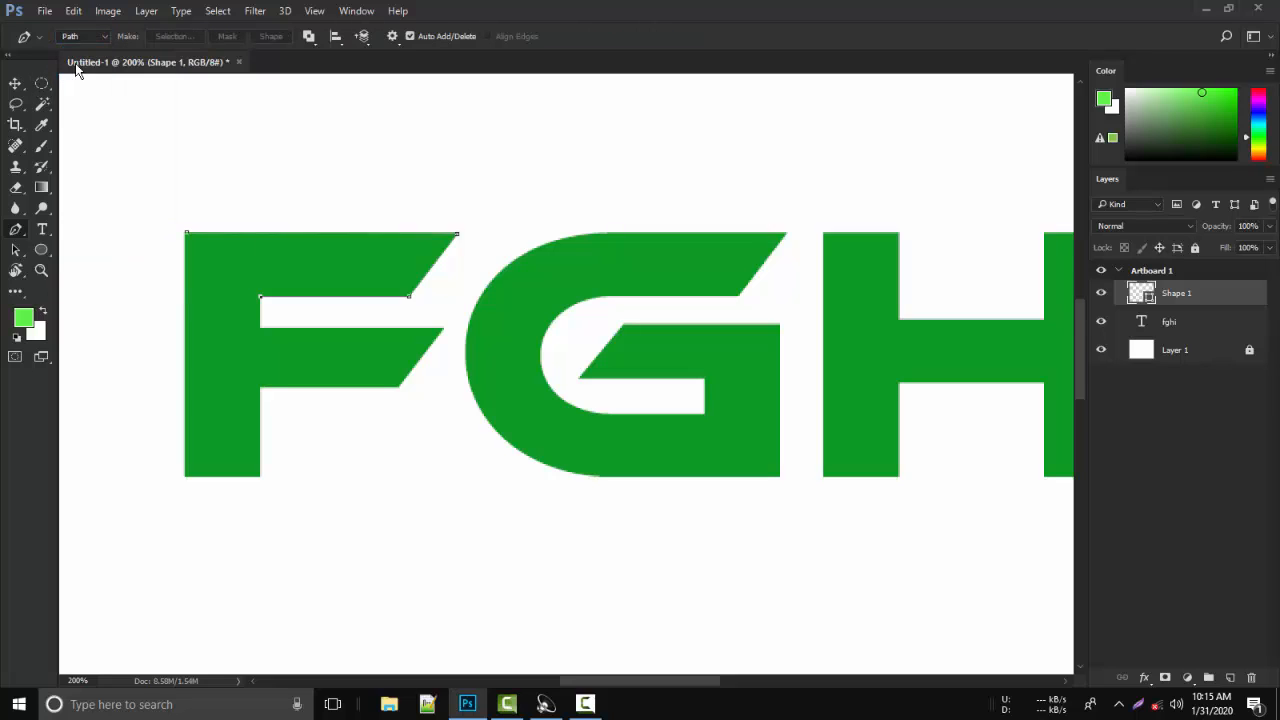
{"action": "left_click", "coordinate": [104, 38]}
{"action": "left_click", "coordinate": [82, 51]}
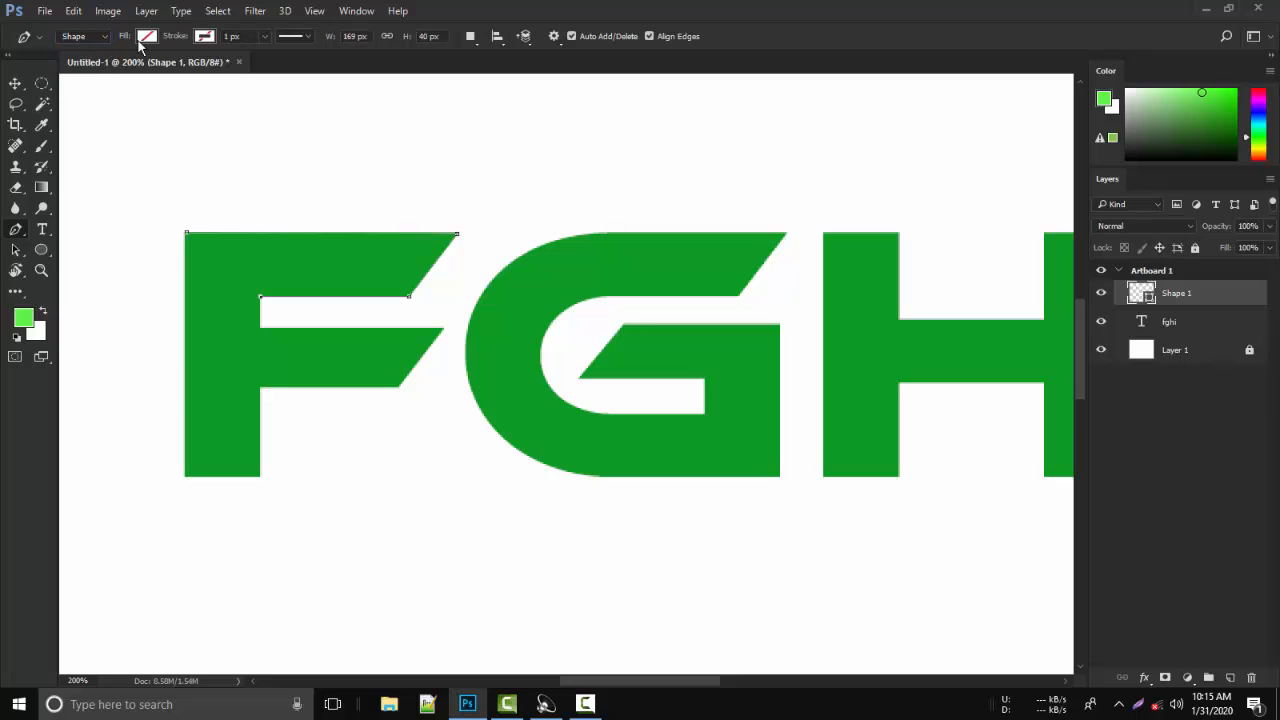
{"action": "left_click", "coordinate": [147, 36]}
{"action": "left_click", "coordinate": [97, 121]}
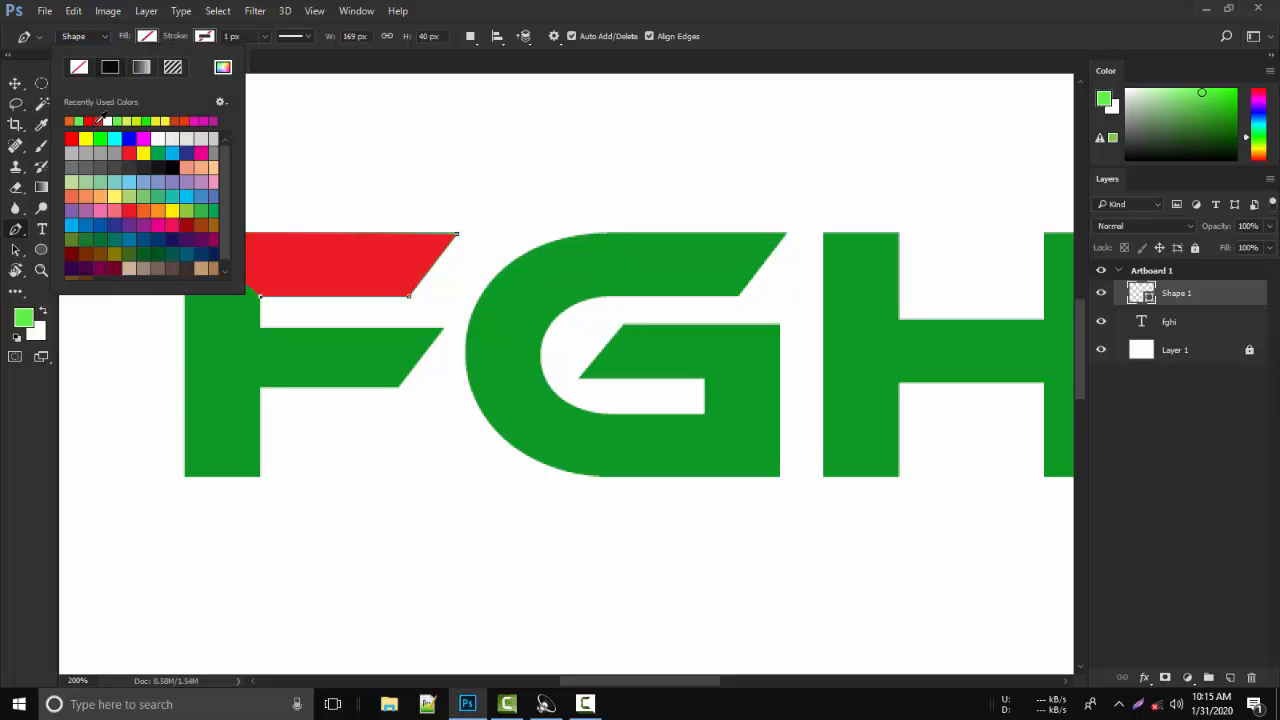
Trace the rest of the F around its lower arm and stem, closing a shape of about 170 by 154 px.
{"action": "left_click", "coordinate": [261, 336]}
{"action": "left_click", "coordinate": [261, 330]}
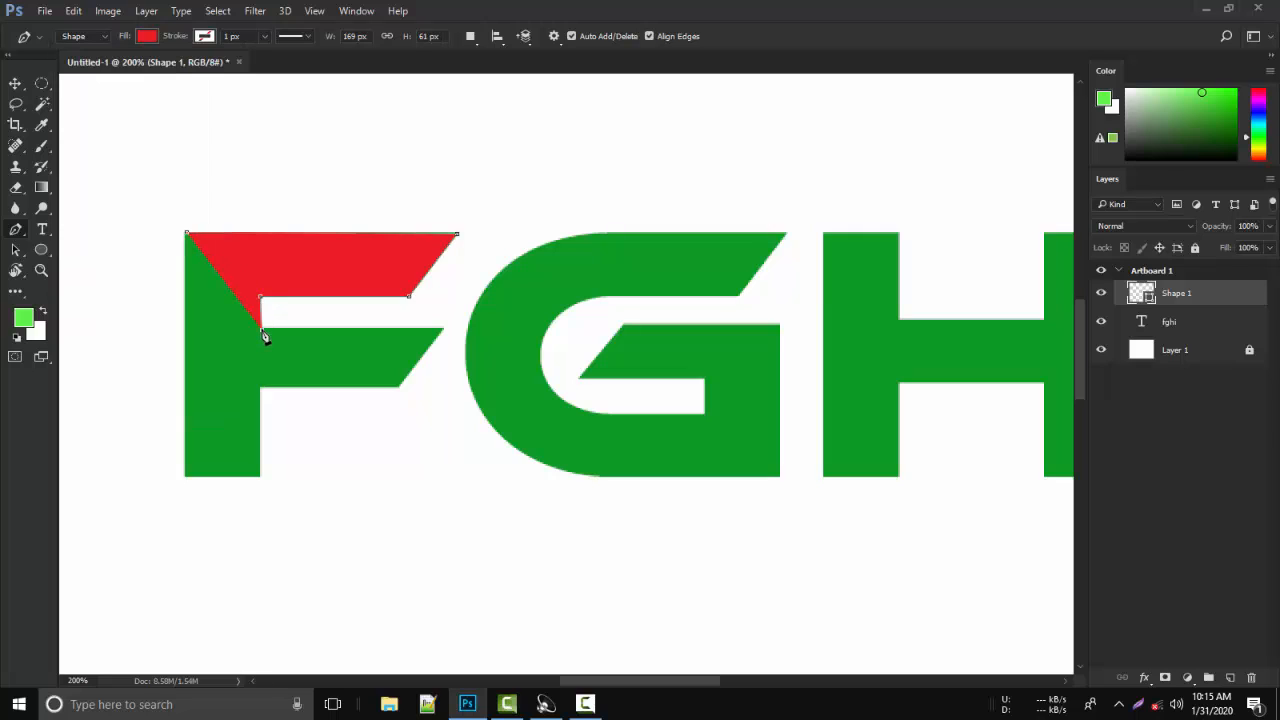
{"action": "left_click", "coordinate": [443, 330]}
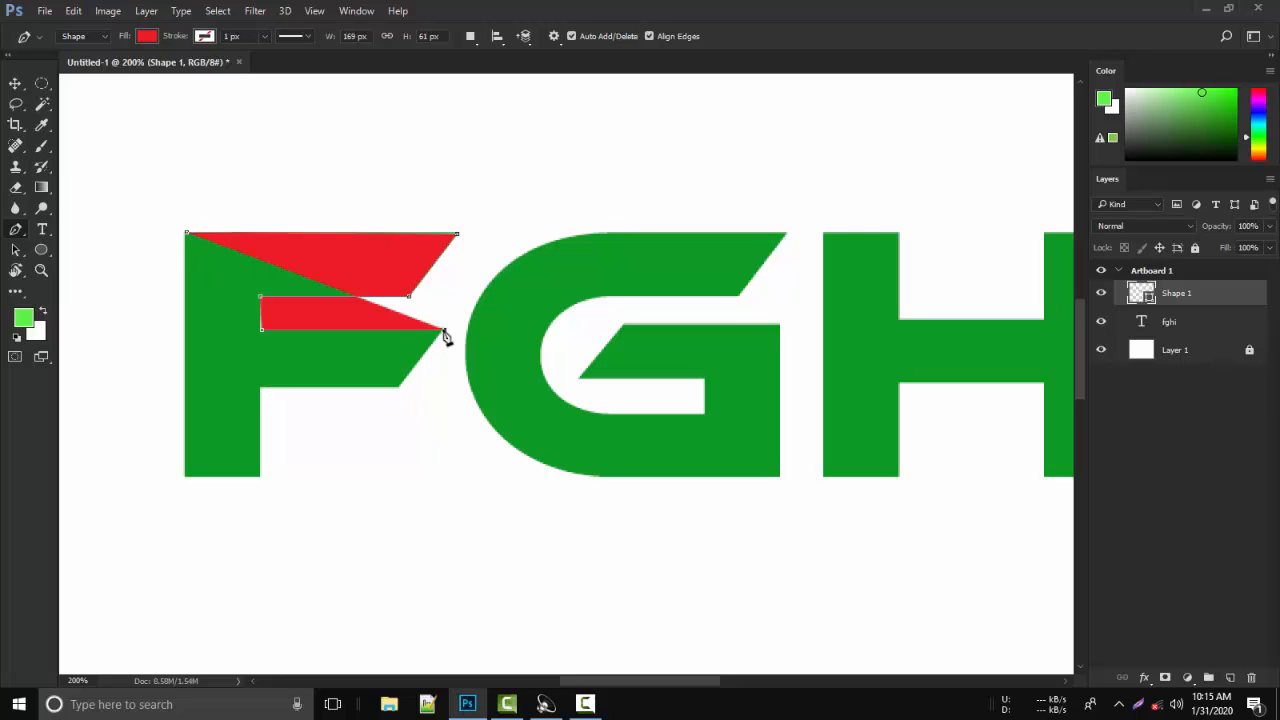
{"action": "left_click", "coordinate": [397, 389]}
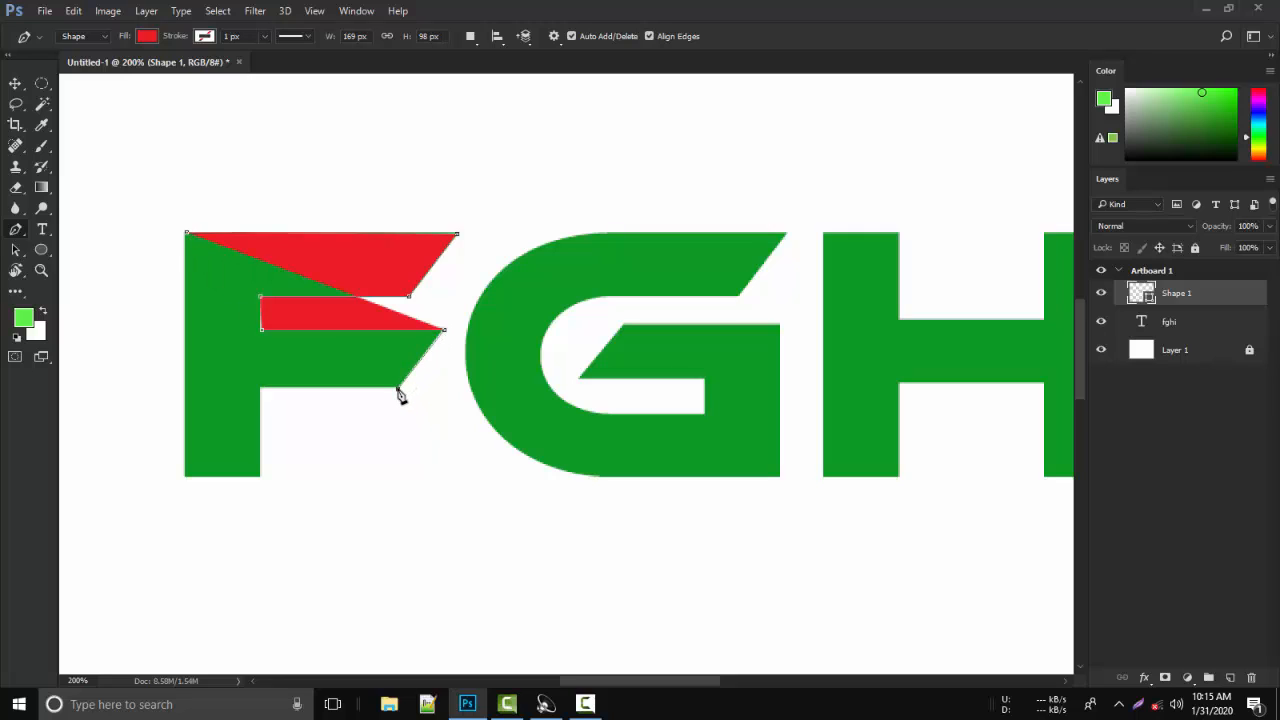
{"action": "left_click", "coordinate": [261, 388]}
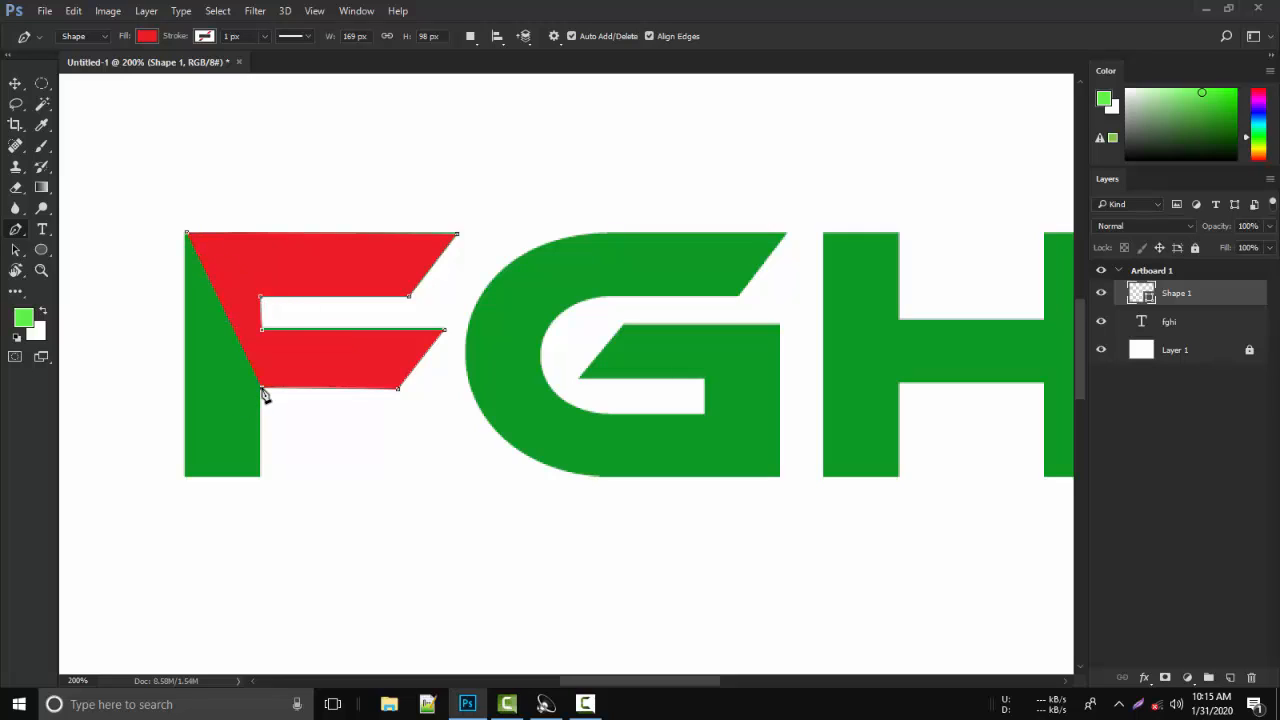
{"action": "left_click", "coordinate": [260, 476]}
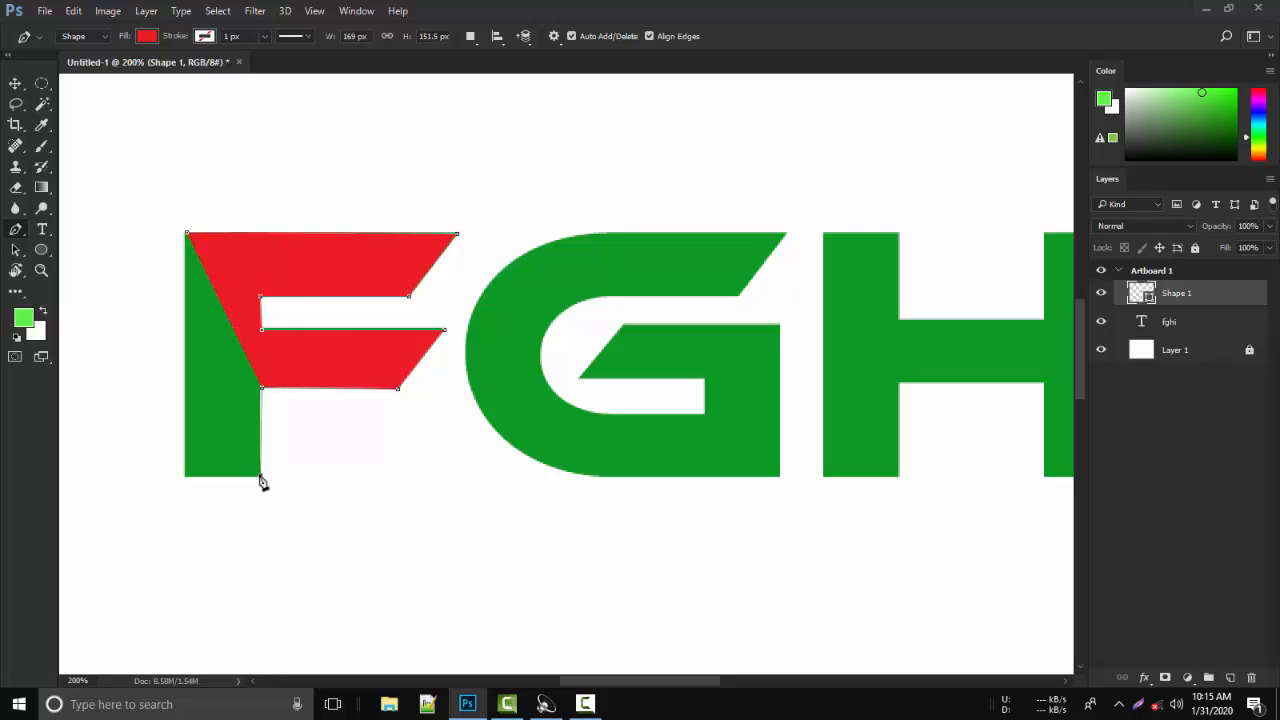
{"action": "left_click", "coordinate": [185, 478]}
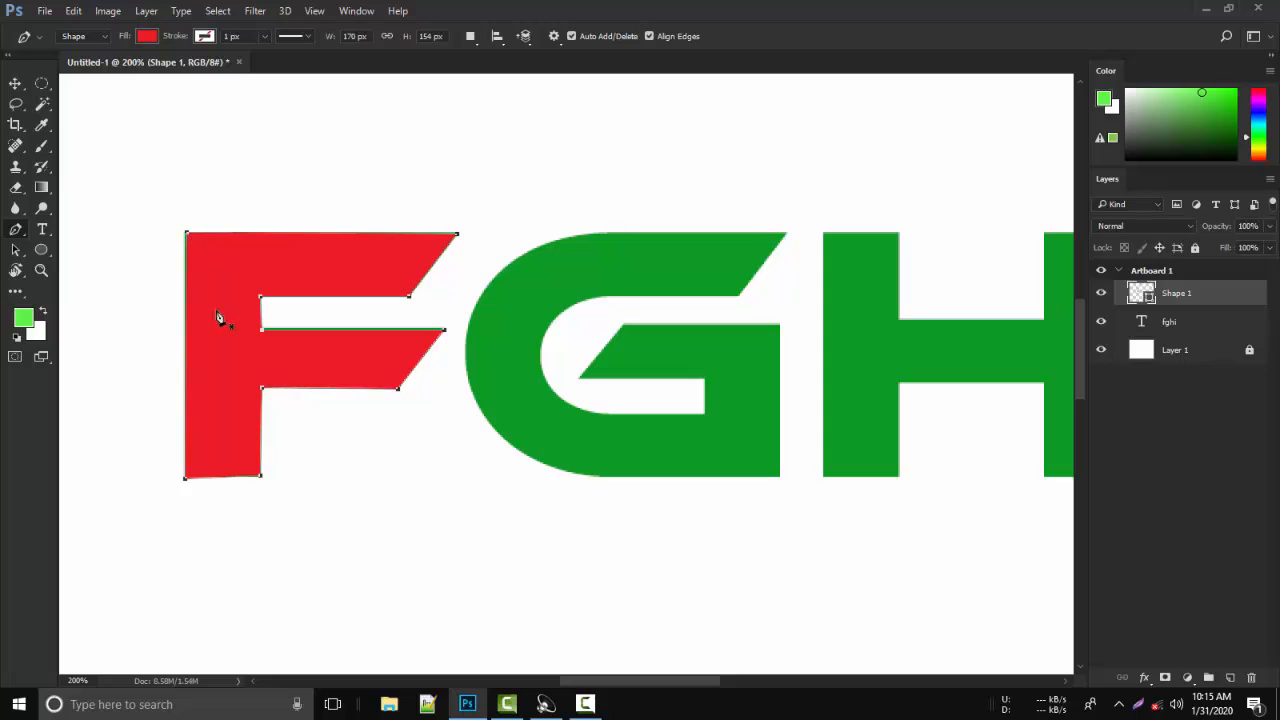
Fill the traced F shape with blue and move it below the green F.
{"action": "left_click", "coordinate": [142, 39]}
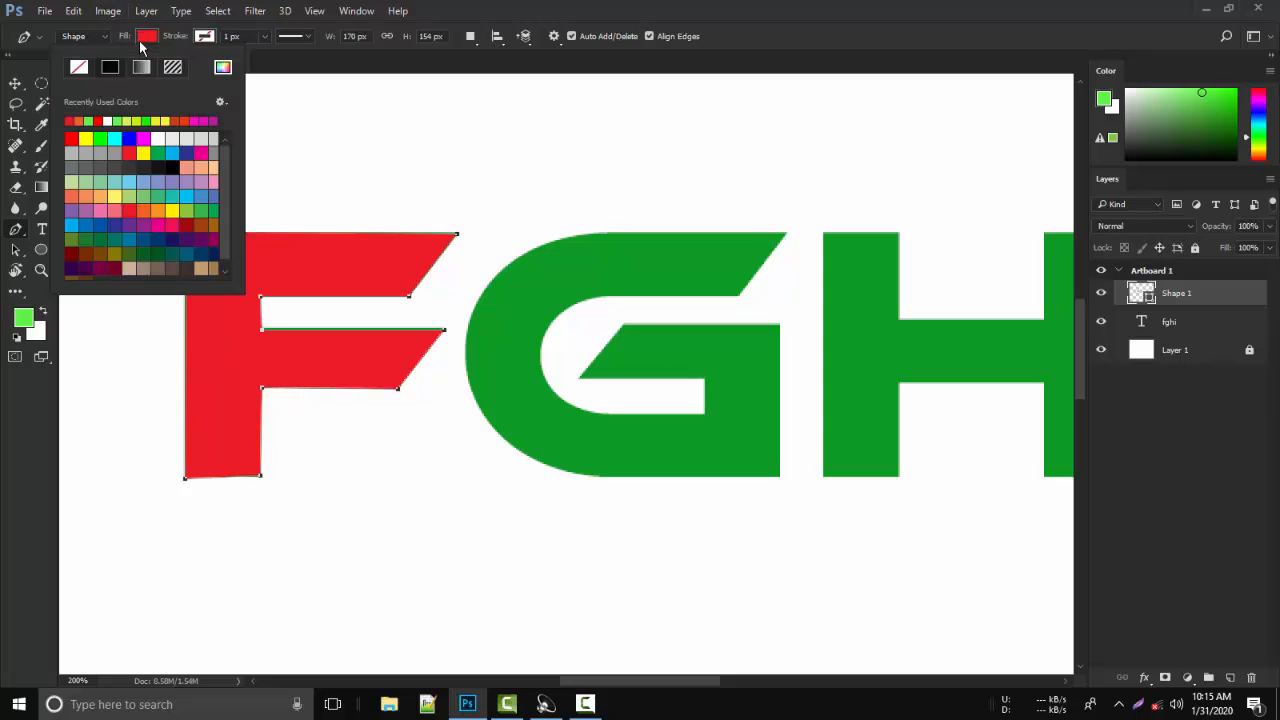
{"action": "left_click", "coordinate": [79, 67]}
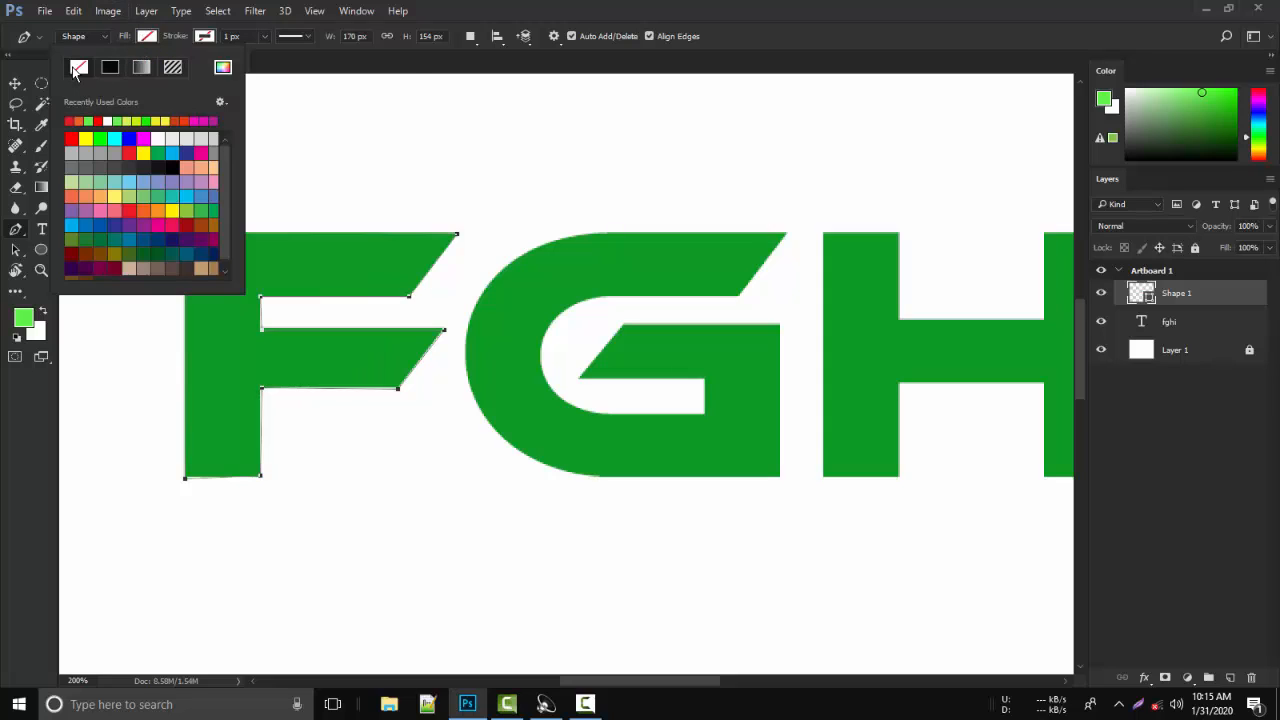
{"action": "left_click", "coordinate": [131, 138]}
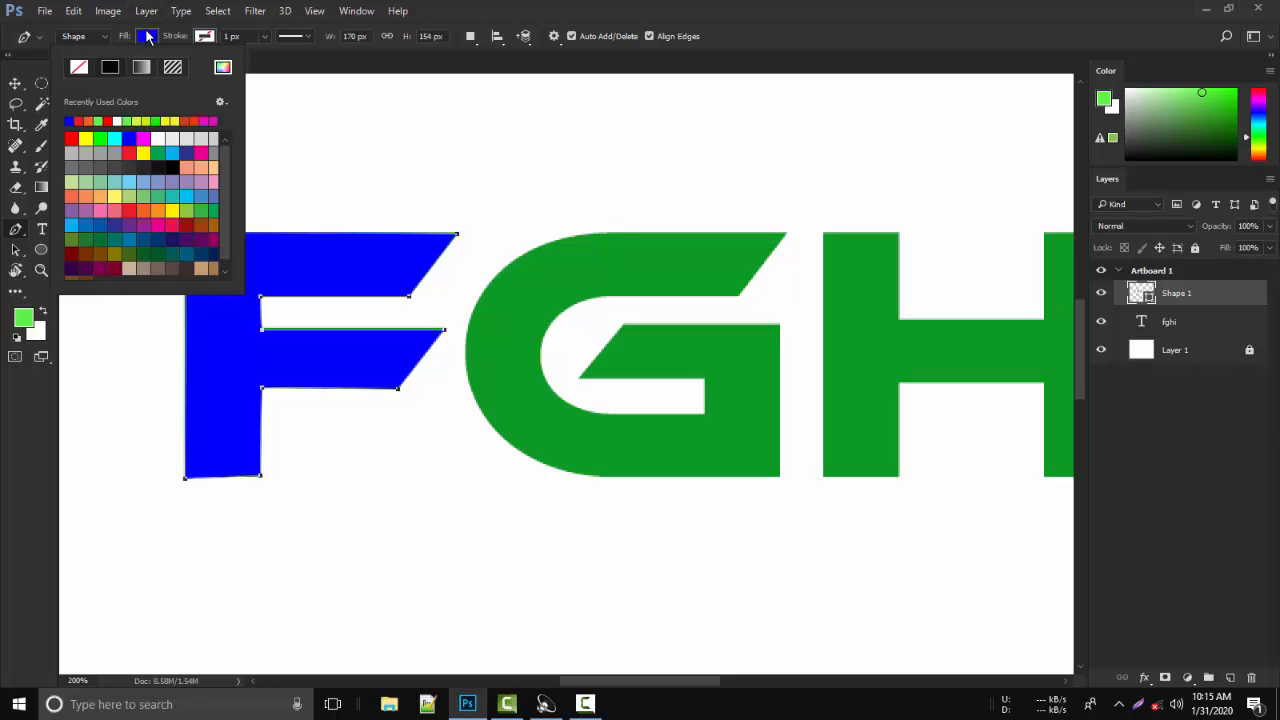
{"action": "left_click", "coordinate": [147, 37]}
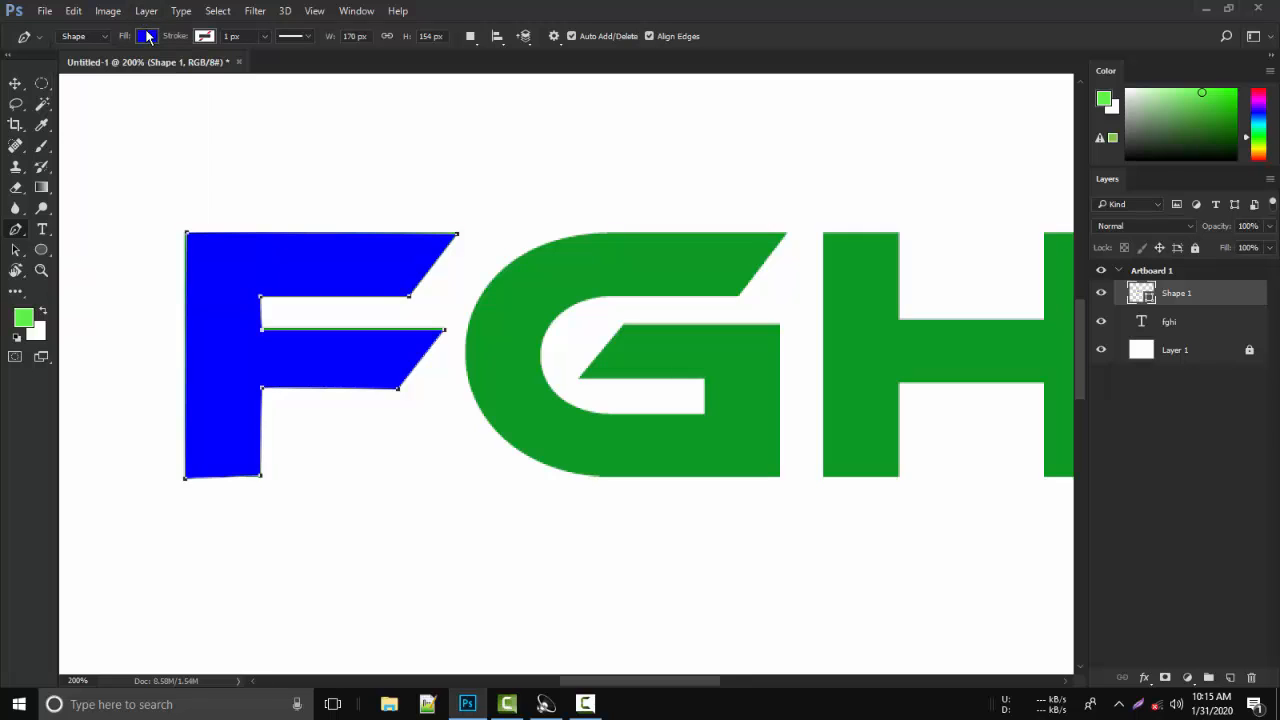
{"action": "left_click", "coordinate": [15, 86]}
{"action": "left_click_drag", "start_coordinate": [244, 339], "coordinate": [228, 549]}
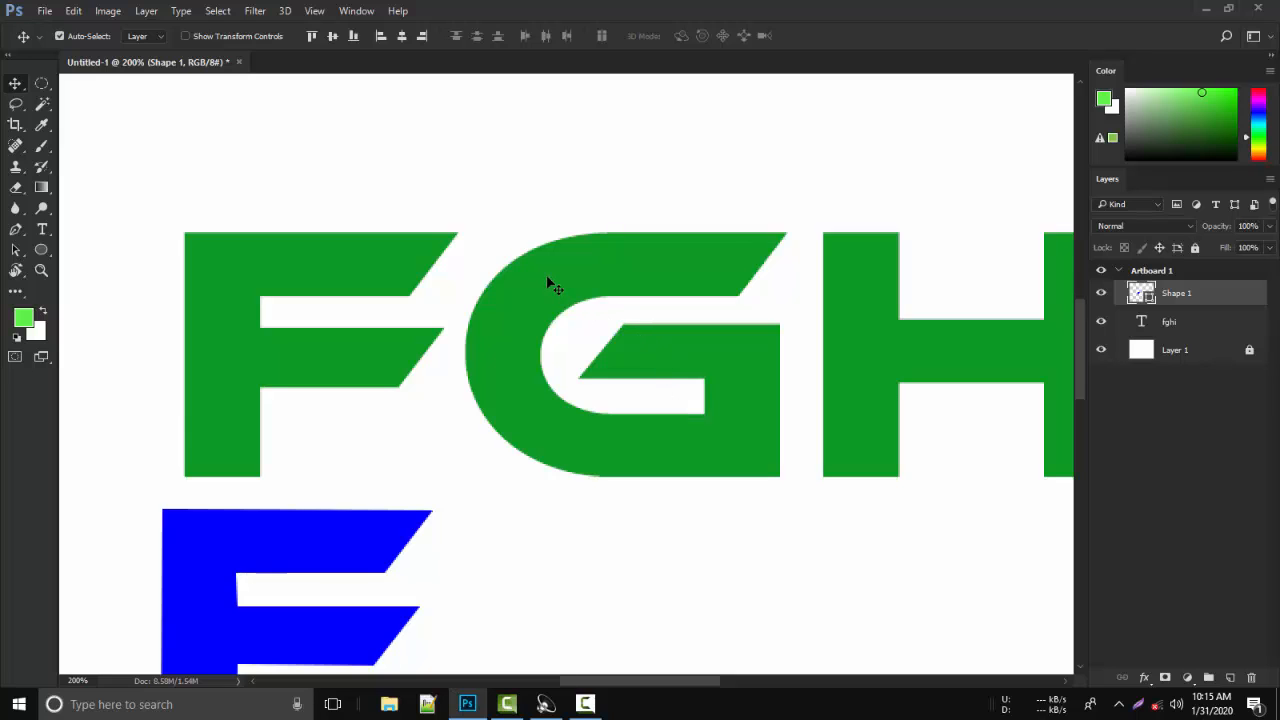
Start a Pen tool shape with no fill on the G, tracing the slanted end and underside of its upper arm.
{"action": "scroll", "coordinate": [420, 294], "scroll_direction": "right", "scroll_amount": 5}
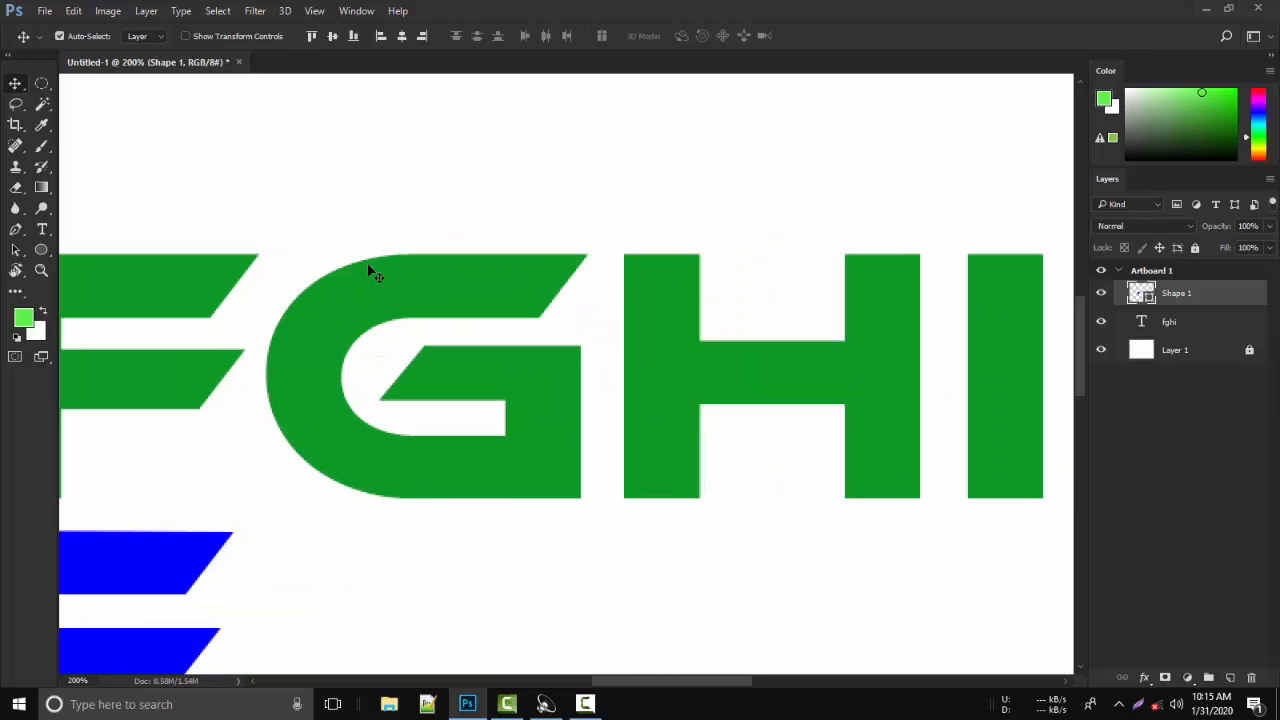
{"action": "left_click", "coordinate": [17, 230]}
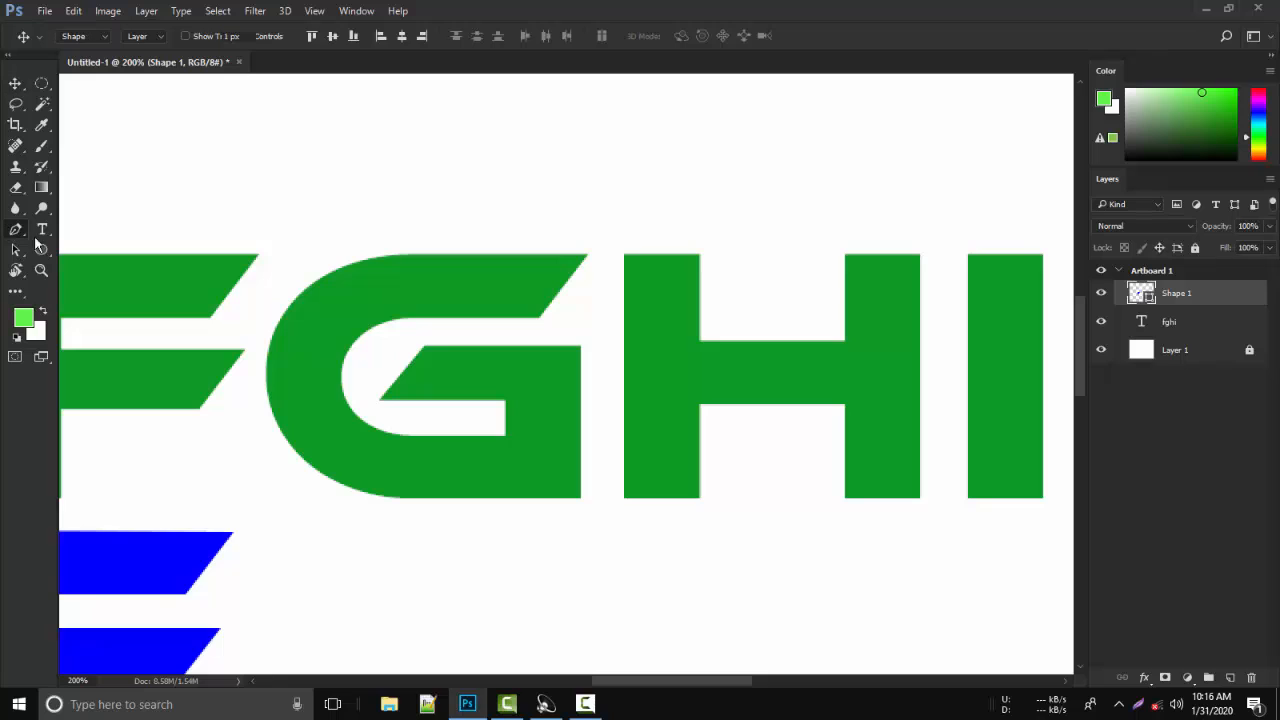
{"action": "left_click", "coordinate": [588, 256]}
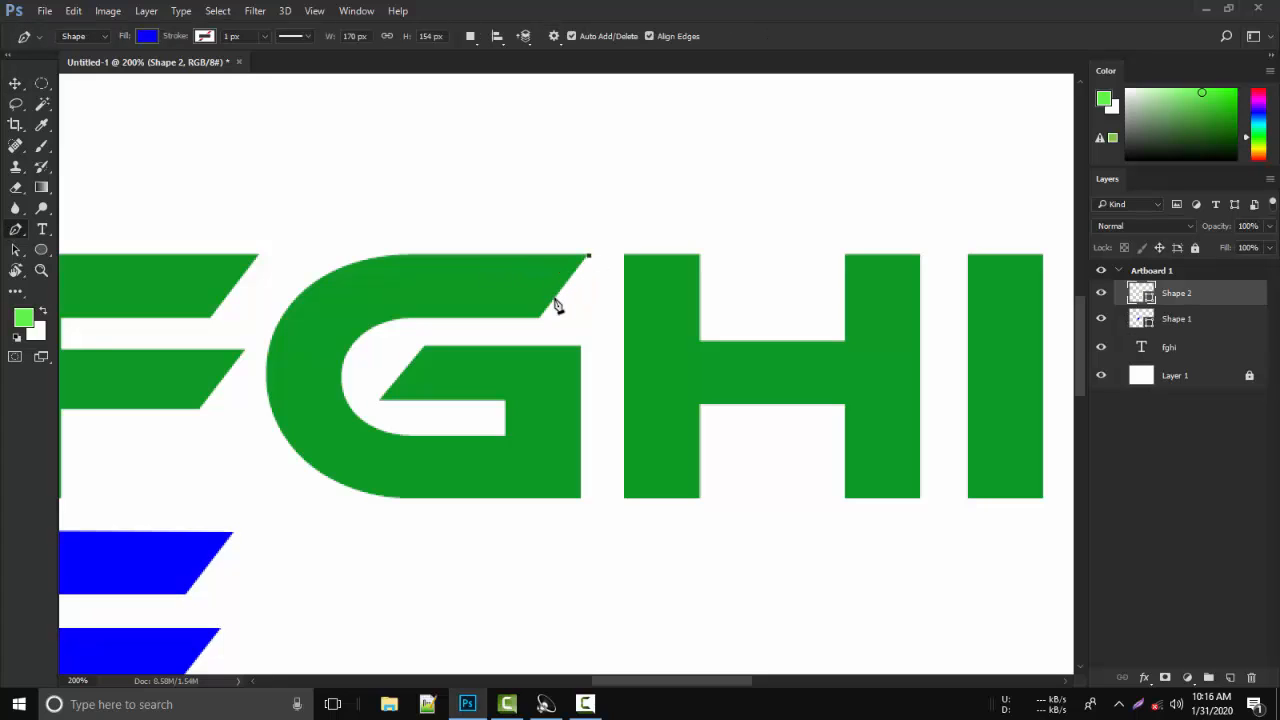
{"action": "left_click", "coordinate": [540, 320]}
{"action": "key", "text": "ctrl+z"}
{"action": "left_click", "coordinate": [540, 321]}
{"action": "left_click", "coordinate": [404, 319]}
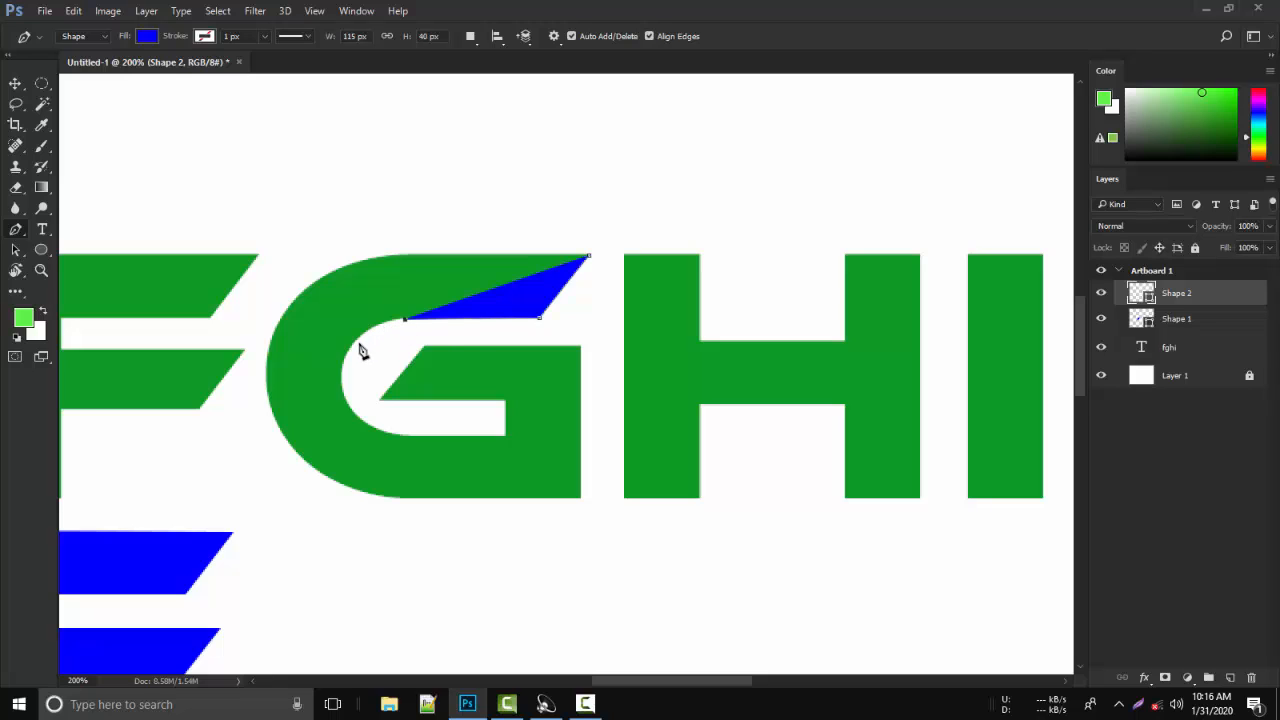
{"action": "left_click", "coordinate": [146, 36]}
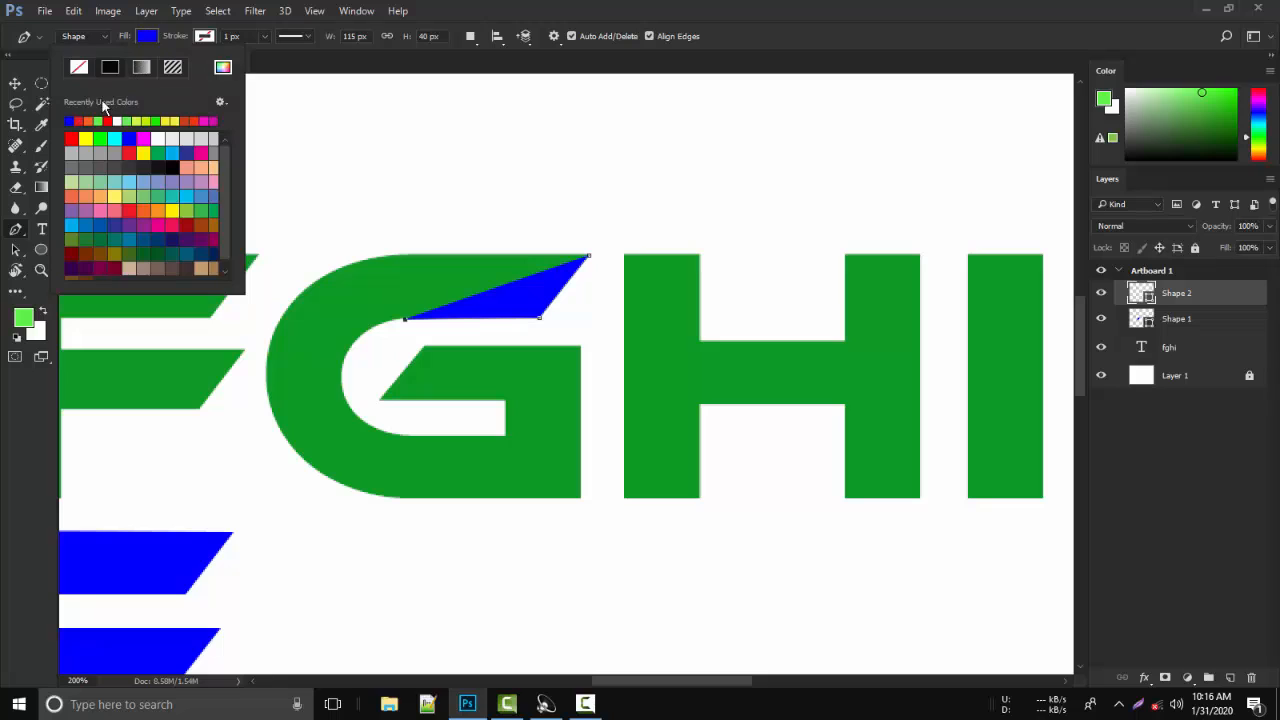
{"action": "left_click", "coordinate": [80, 69]}
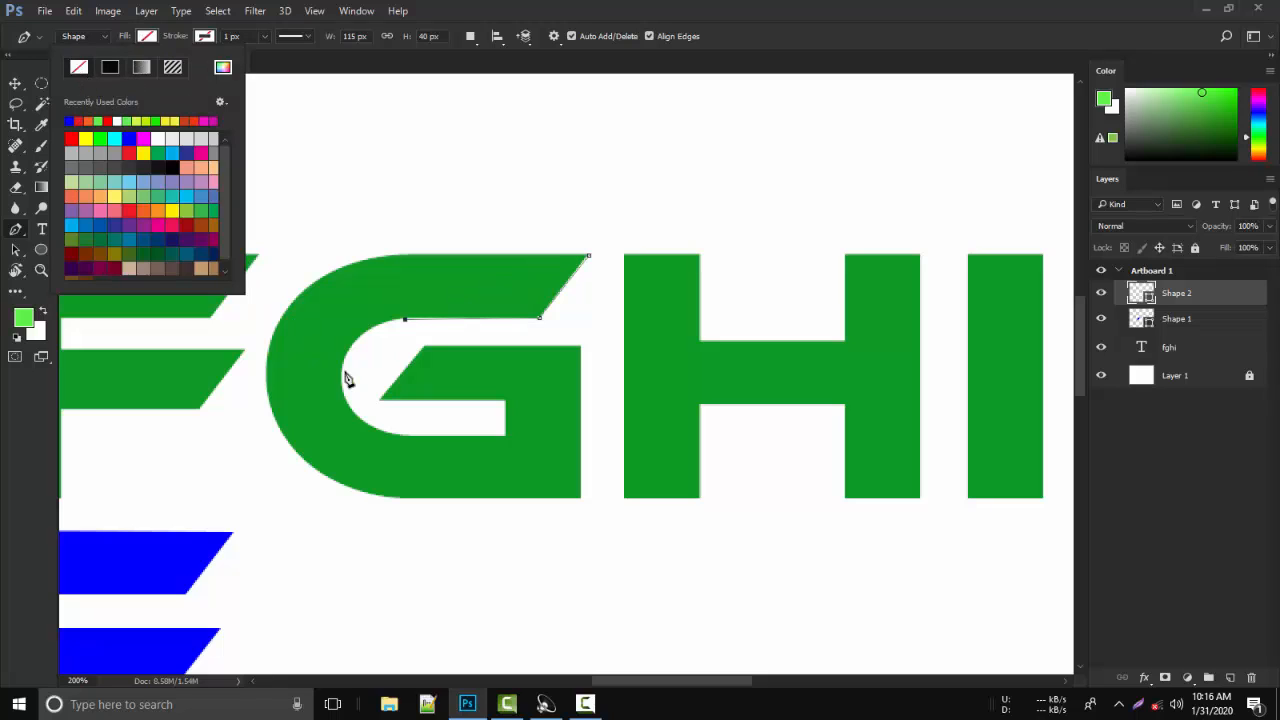
Continue the G outline along its inner curve and around the crossbar, with curved anchors on the round part.
{"action": "left_click_drag", "start_coordinate": [344, 361], "coordinate": [329, 408]}
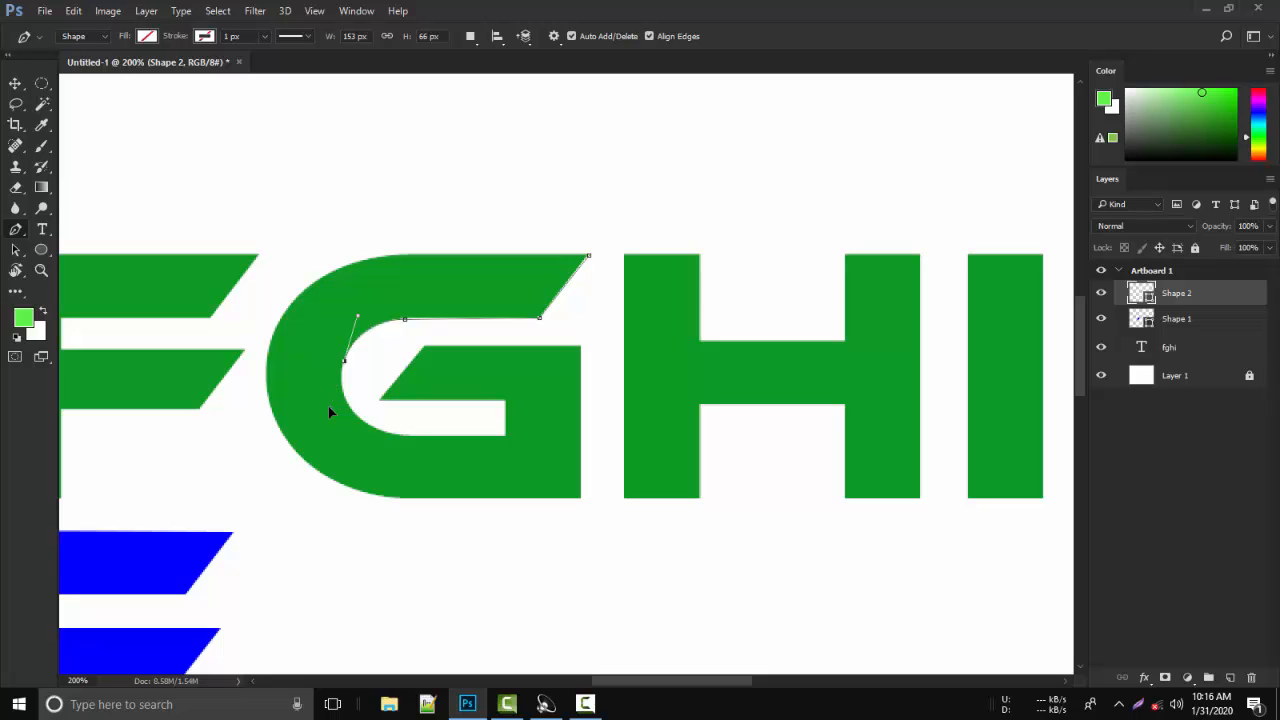
{"action": "left_click", "coordinate": [396, 436]}
{"action": "left_click_drag", "start_coordinate": [396, 436], "coordinate": [475, 465]}
{"action": "left_click", "coordinate": [396, 436], "text": "alt"}
{"action": "left_click", "coordinate": [507, 437]}
{"action": "left_click", "coordinate": [380, 399]}
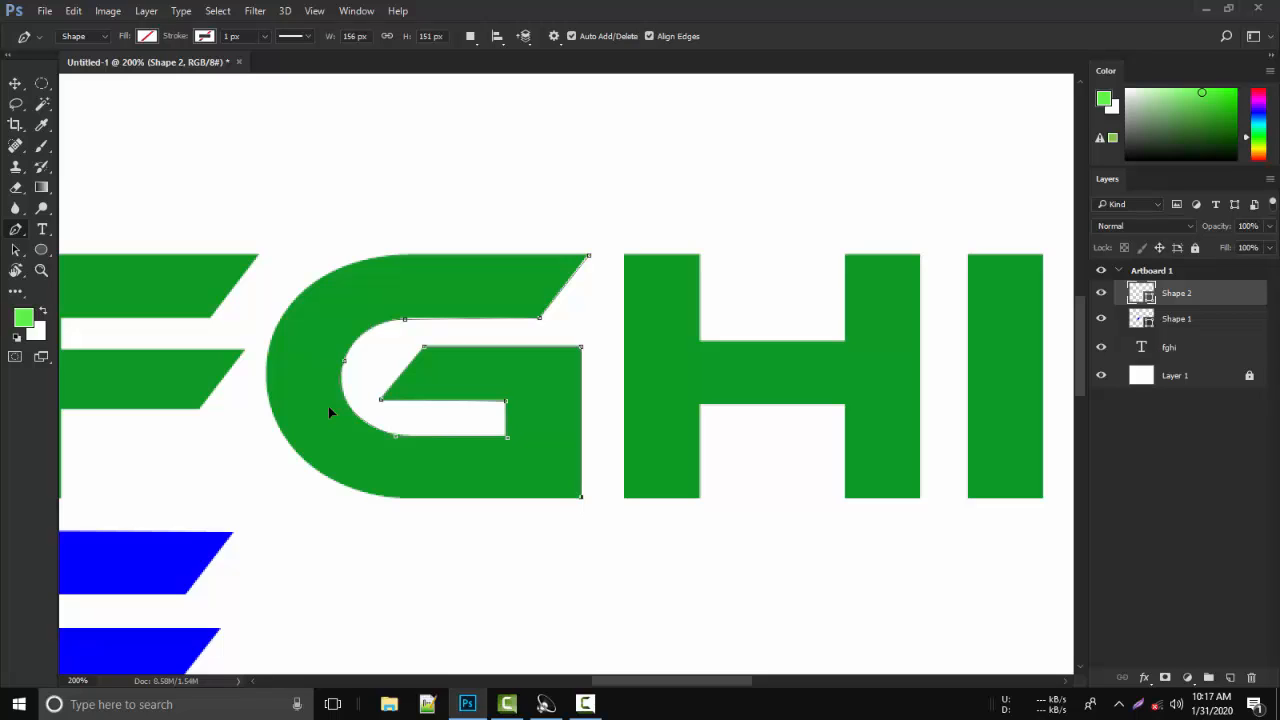
Trace the G's lower edge and outer curve, closing the outline at the upper arm's tip at about 202 by 152 px.
{"action": "left_click", "coordinate": [400, 498]}
{"action": "left_click_drag", "start_coordinate": [267, 384], "coordinate": [248, 282]}
{"action": "left_click", "coordinate": [267, 384], "text": "alt"}
{"action": "left_click_drag", "start_coordinate": [389, 256], "coordinate": [535, 225]}
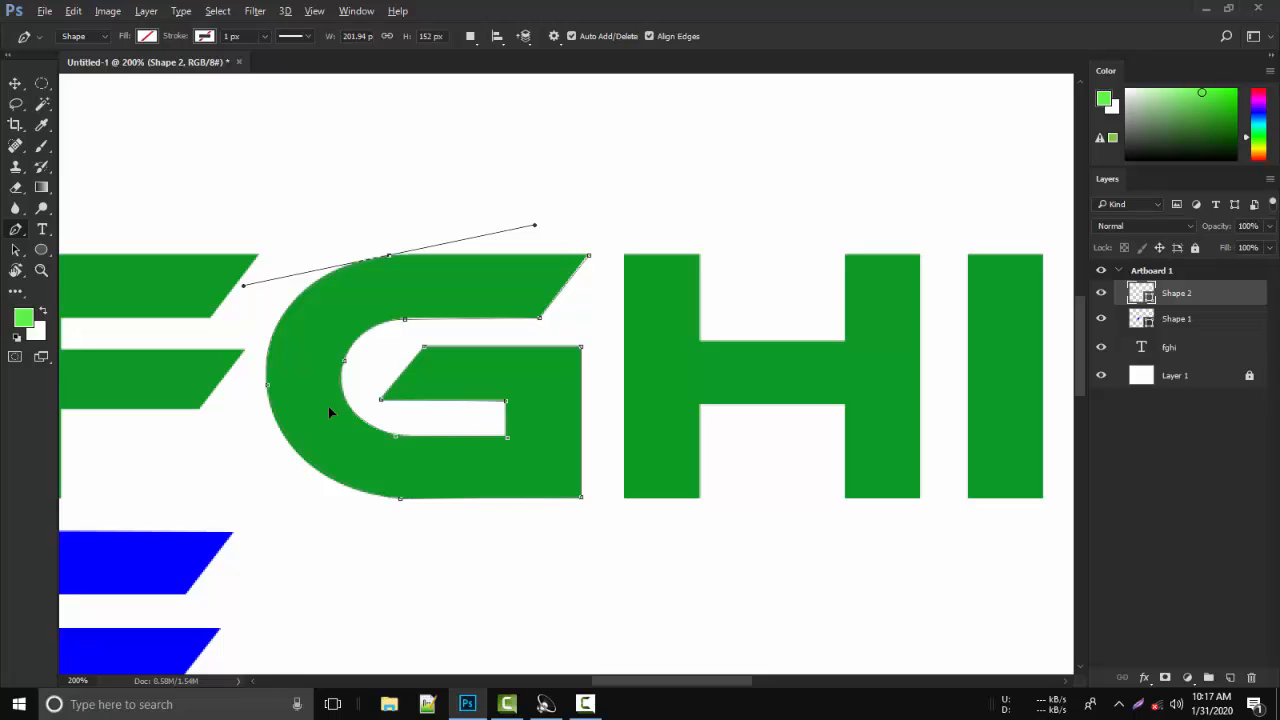
{"action": "left_click", "coordinate": [389, 256], "text": "alt"}
{"action": "left_click", "coordinate": [589, 255]}
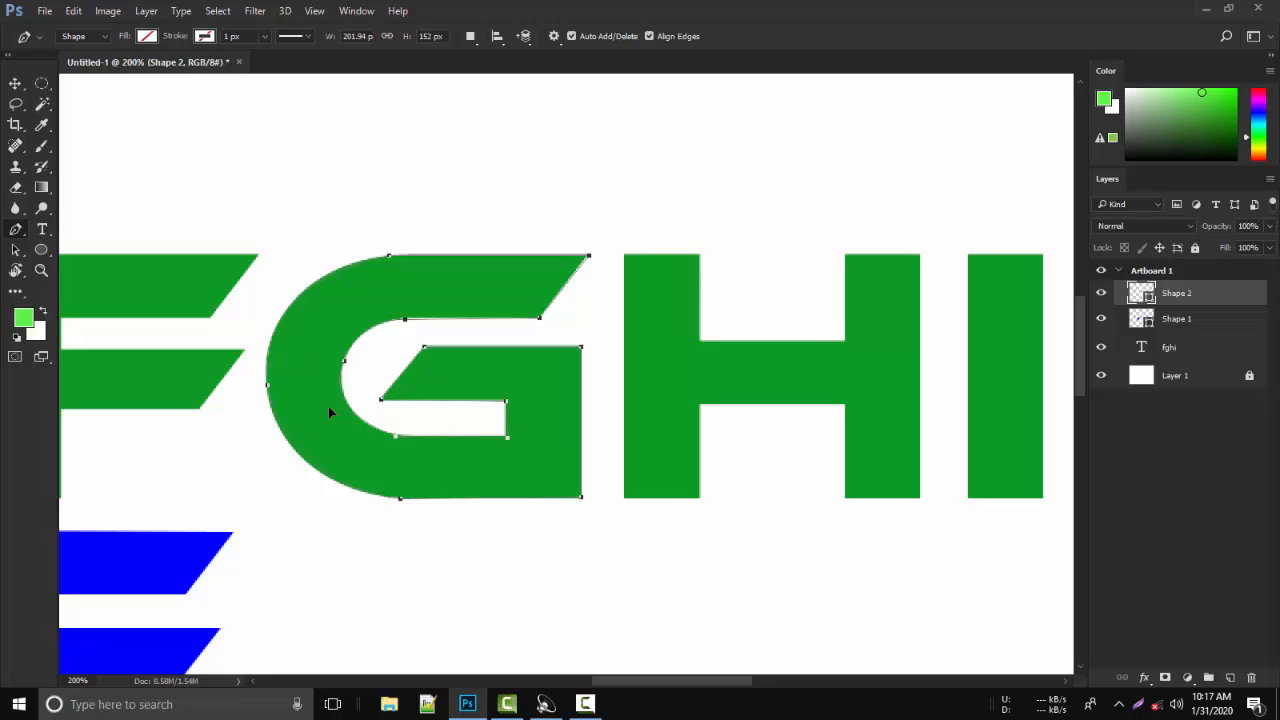
Fill the traced G shape with blue and move it below the green G.
{"action": "left_click", "coordinate": [147, 36]}
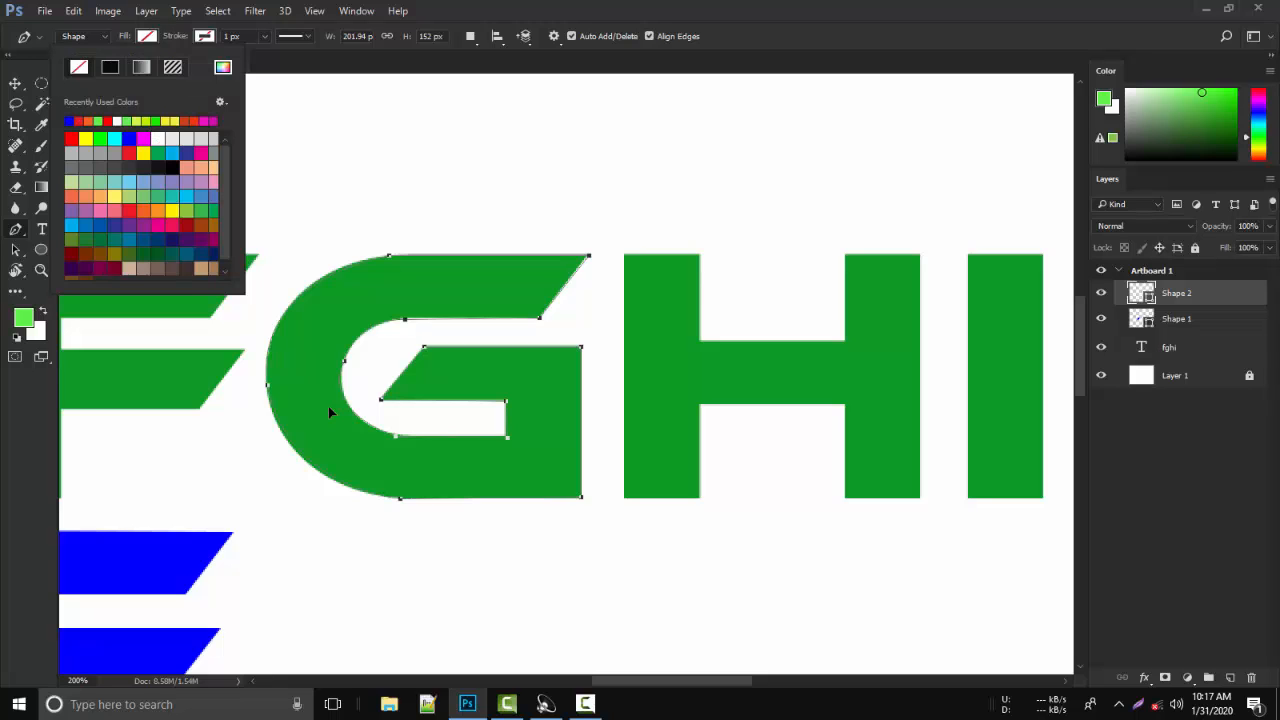
{"action": "left_click", "coordinate": [129, 139]}
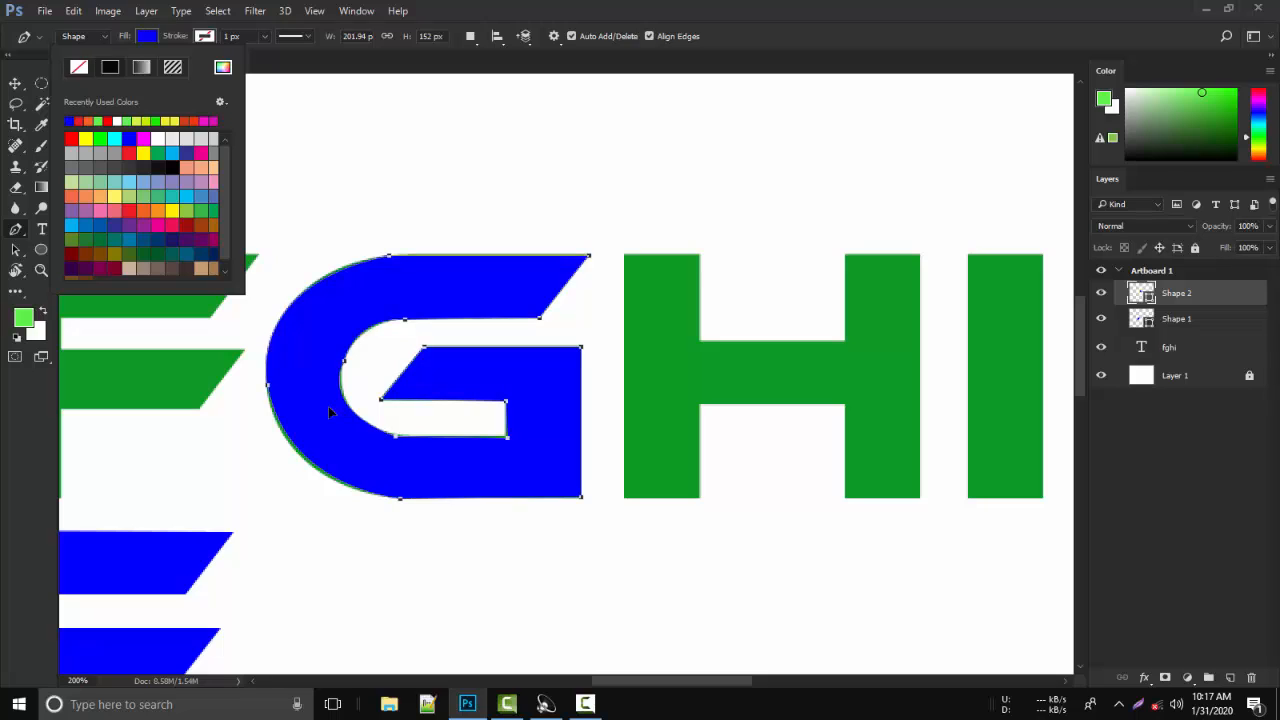
{"action": "key", "text": "Return"}
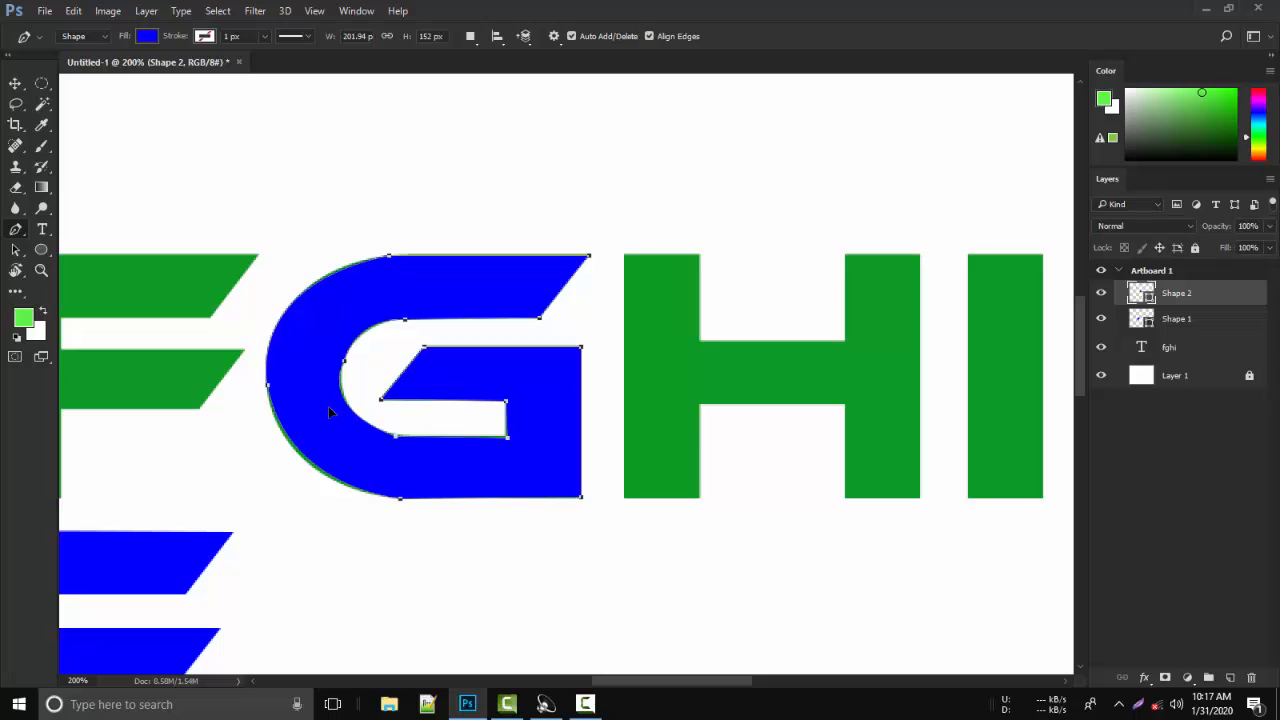
{"action": "key", "text": "v"}
{"action": "left_click_drag", "start_coordinate": [365, 280], "coordinate": [347, 556]}
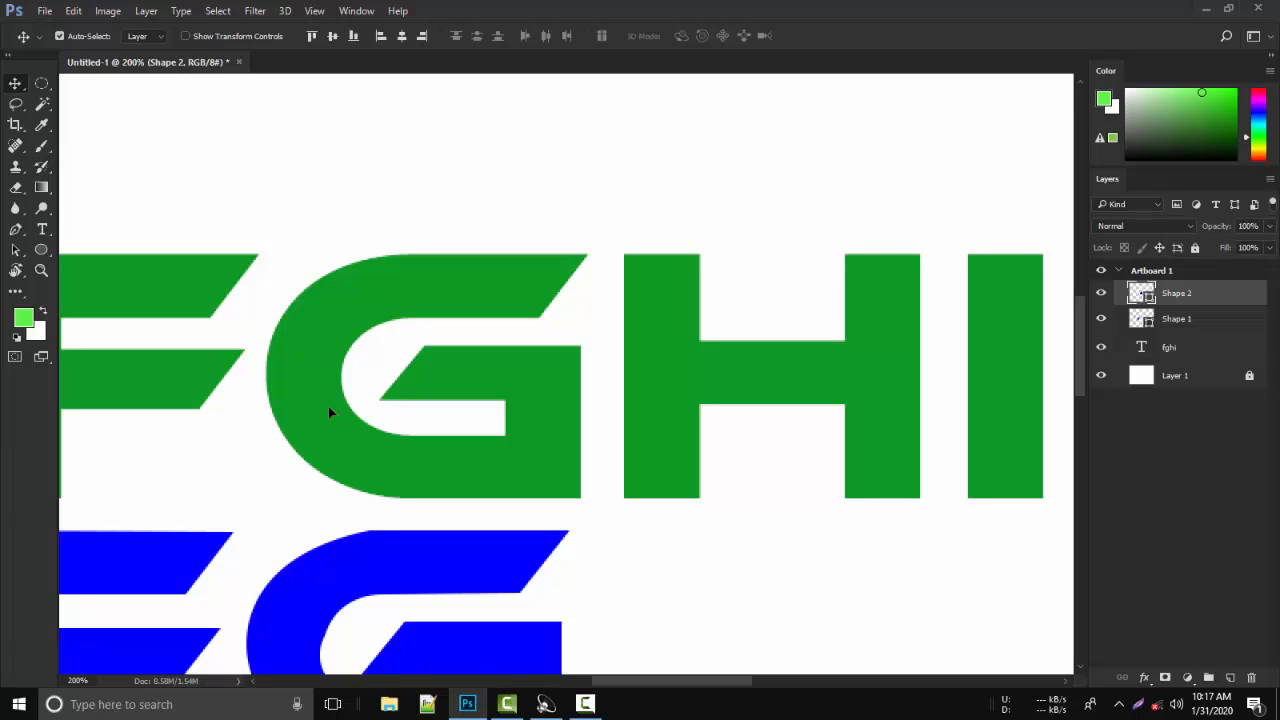
Start a Pen tool shape with no fill on the H, tracing its left edge, left foot and lower notch.
{"action": "key", "text": "p"}
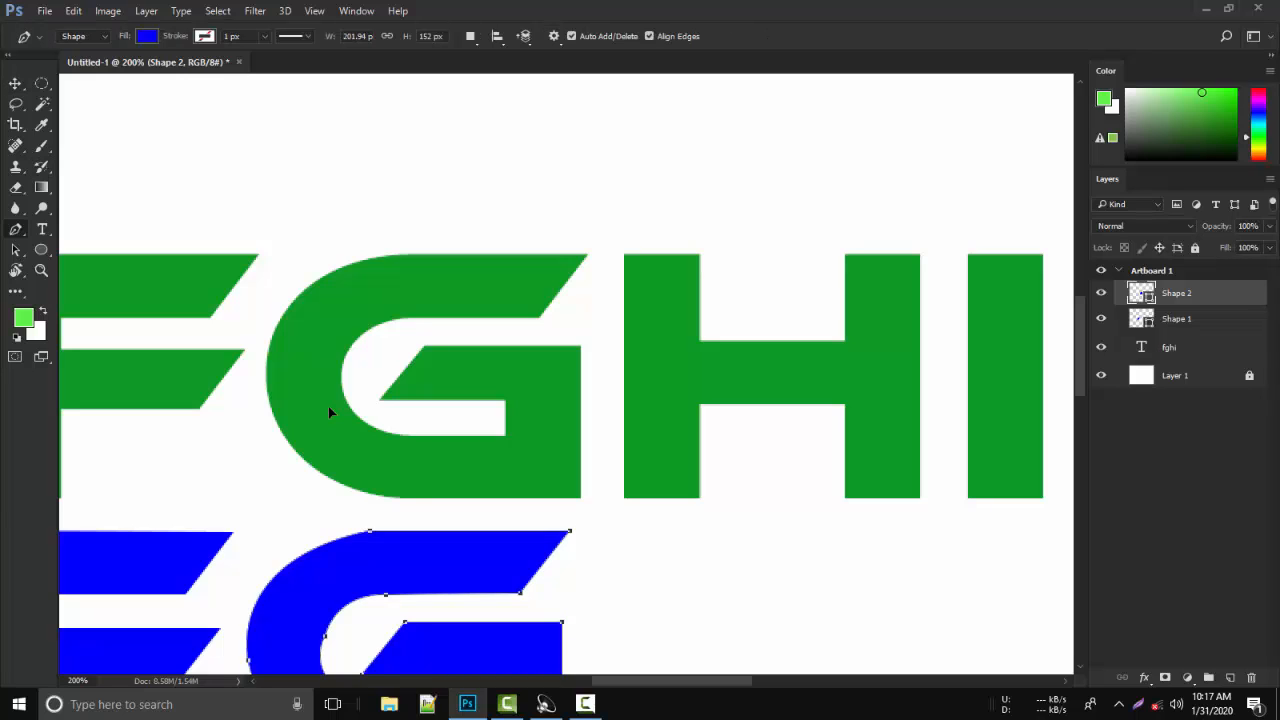
{"action": "left_click", "coordinate": [328, 406]}
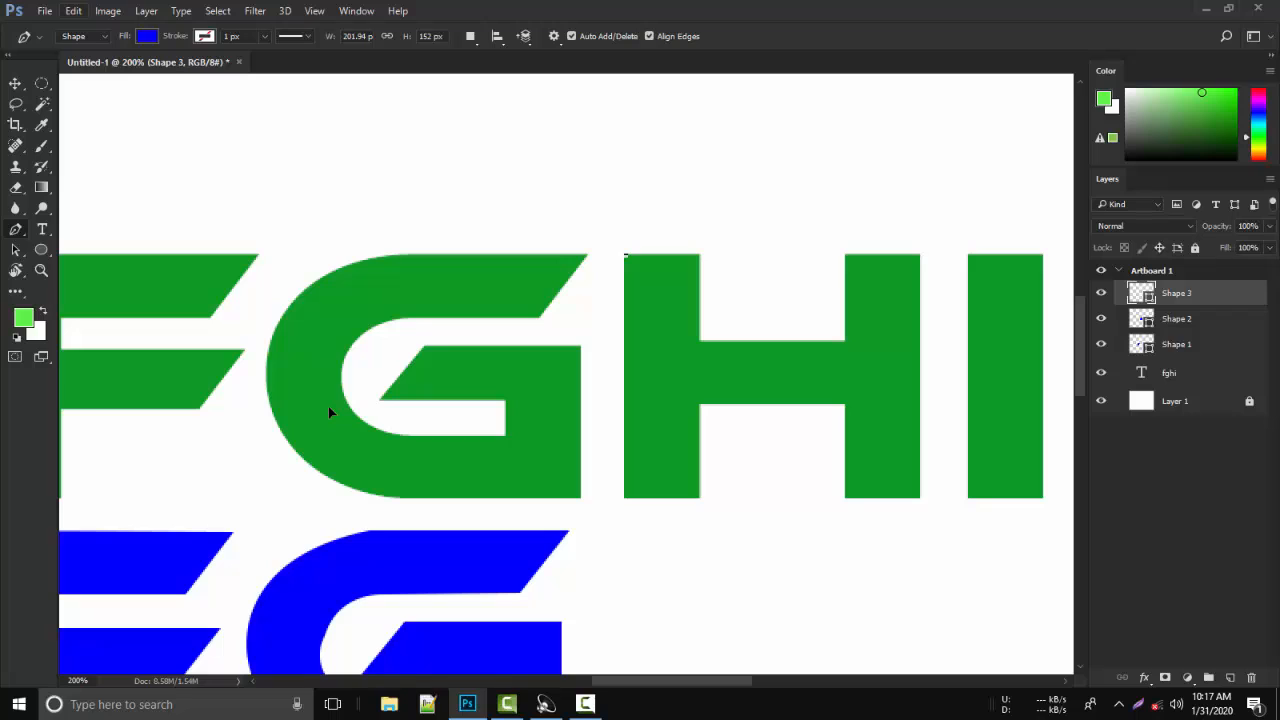
{"action": "left_click", "coordinate": [147, 36]}
{"action": "left_click", "coordinate": [78, 67]}
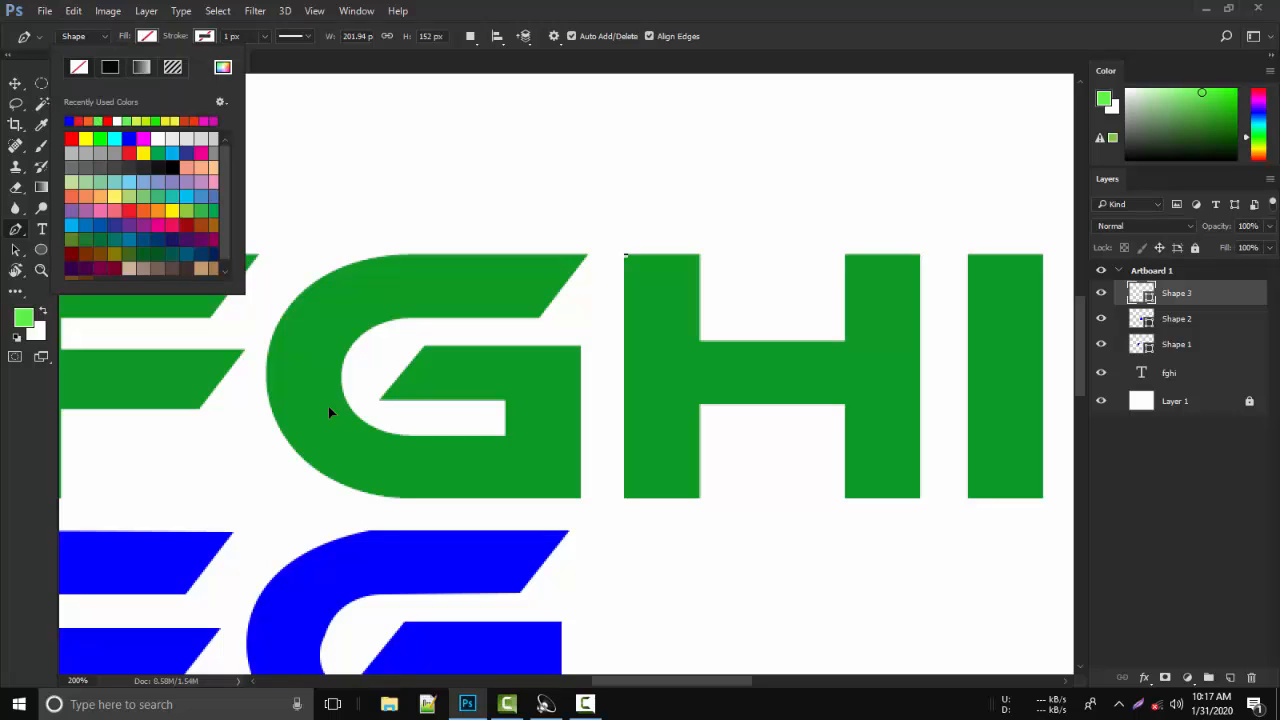
{"action": "left_click", "coordinate": [624, 498]}
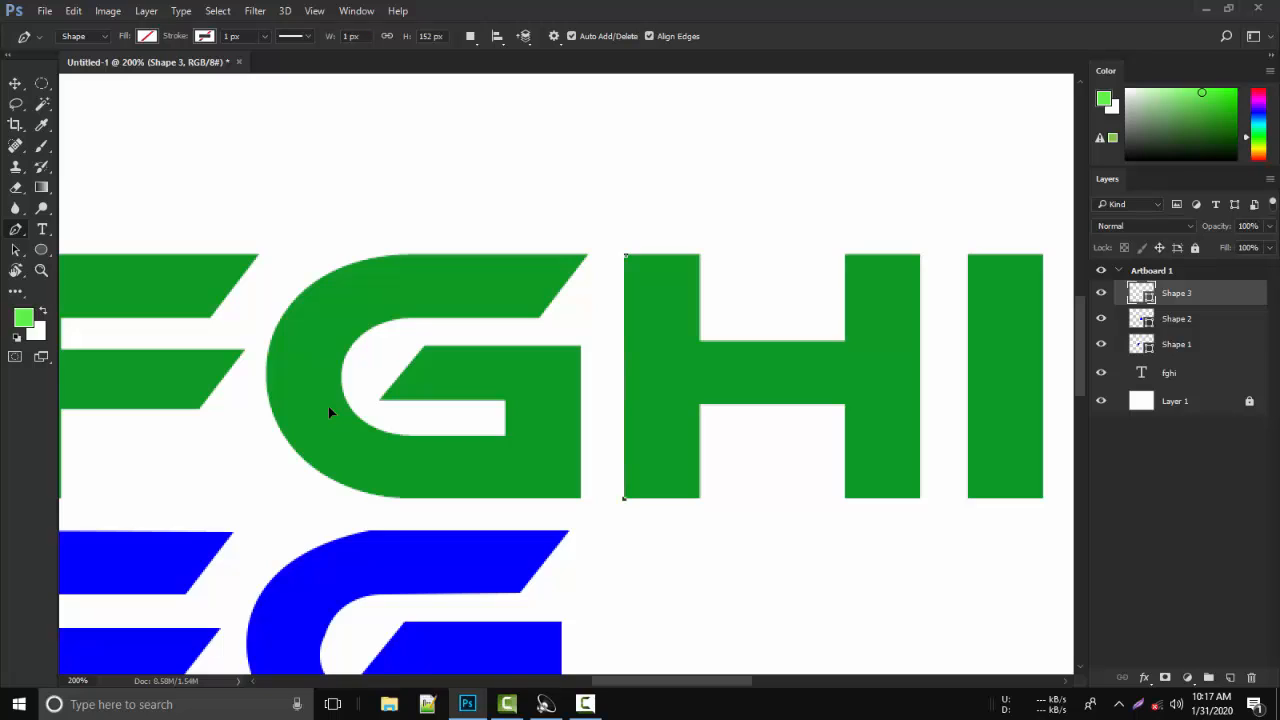
{"action": "left_click", "coordinate": [699, 498]}
{"action": "left_click", "coordinate": [700, 406]}
{"action": "left_click", "coordinate": [845, 406]}
{"action": "left_click", "coordinate": [844, 498]}
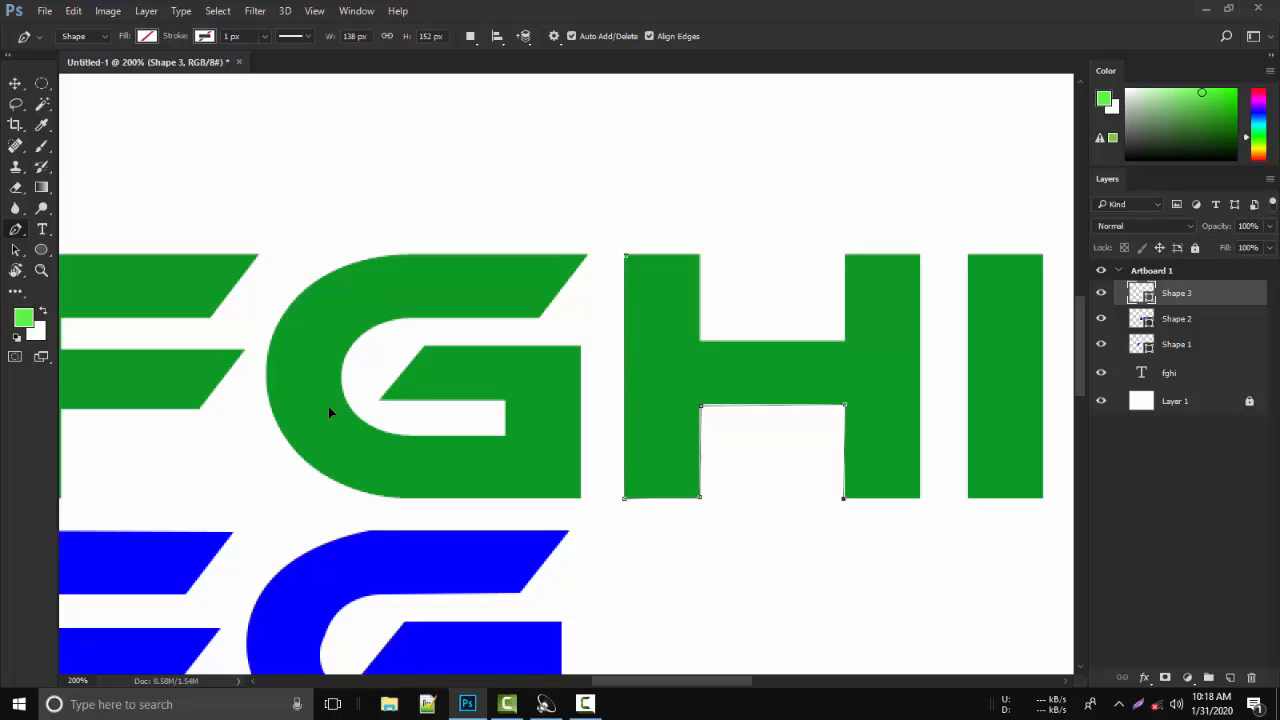
Trace the H's right stem and upper notch, closing the outline at about 185 by 153 px.
{"action": "left_click", "coordinate": [920, 498]}
{"action": "left_click", "coordinate": [920, 255]}
{"action": "left_click", "coordinate": [845, 255]}
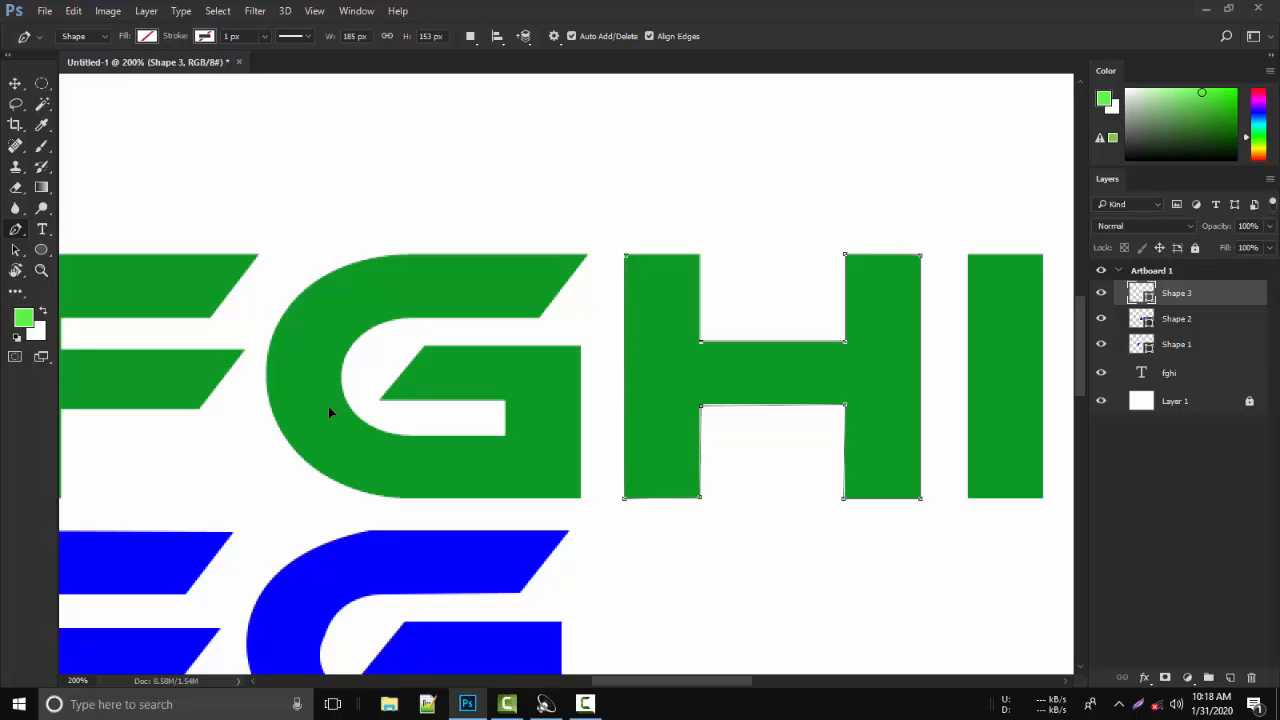
{"action": "left_click", "coordinate": [700, 255]}
Fill the traced H shape with blue and move it below the green H.
{"action": "left_click", "coordinate": [147, 36]}
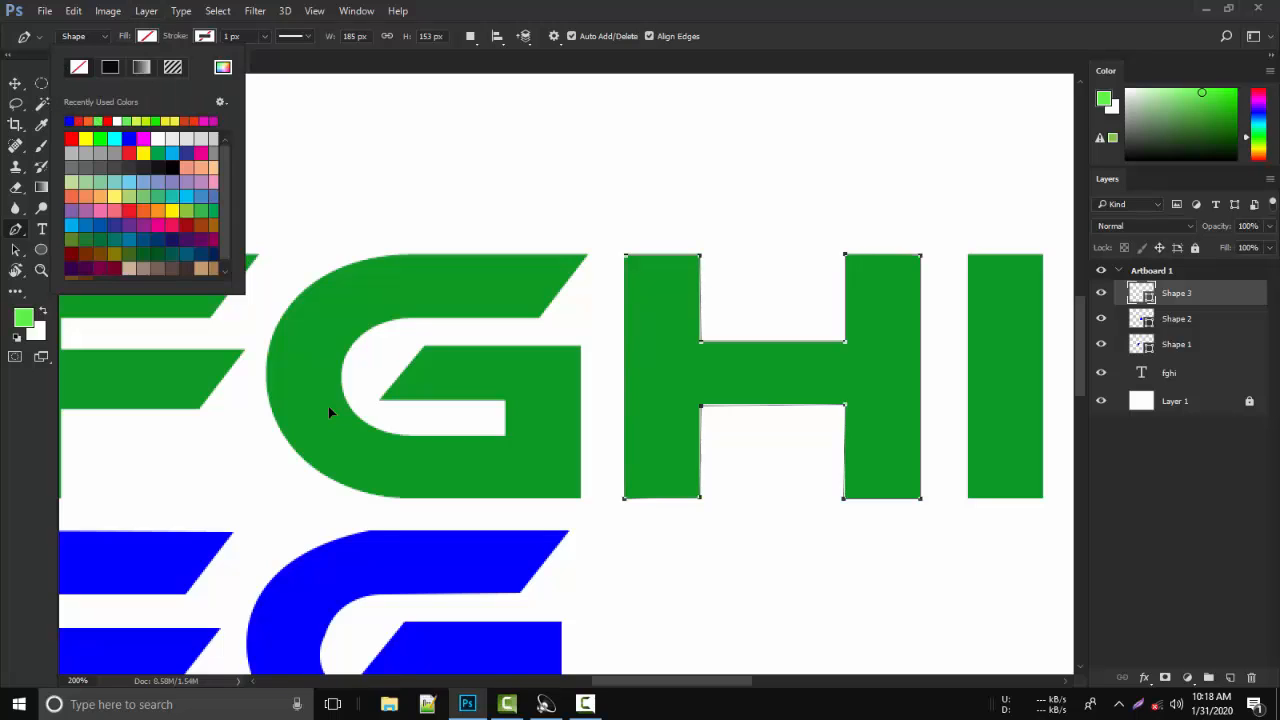
{"action": "left_click", "coordinate": [129, 139]}
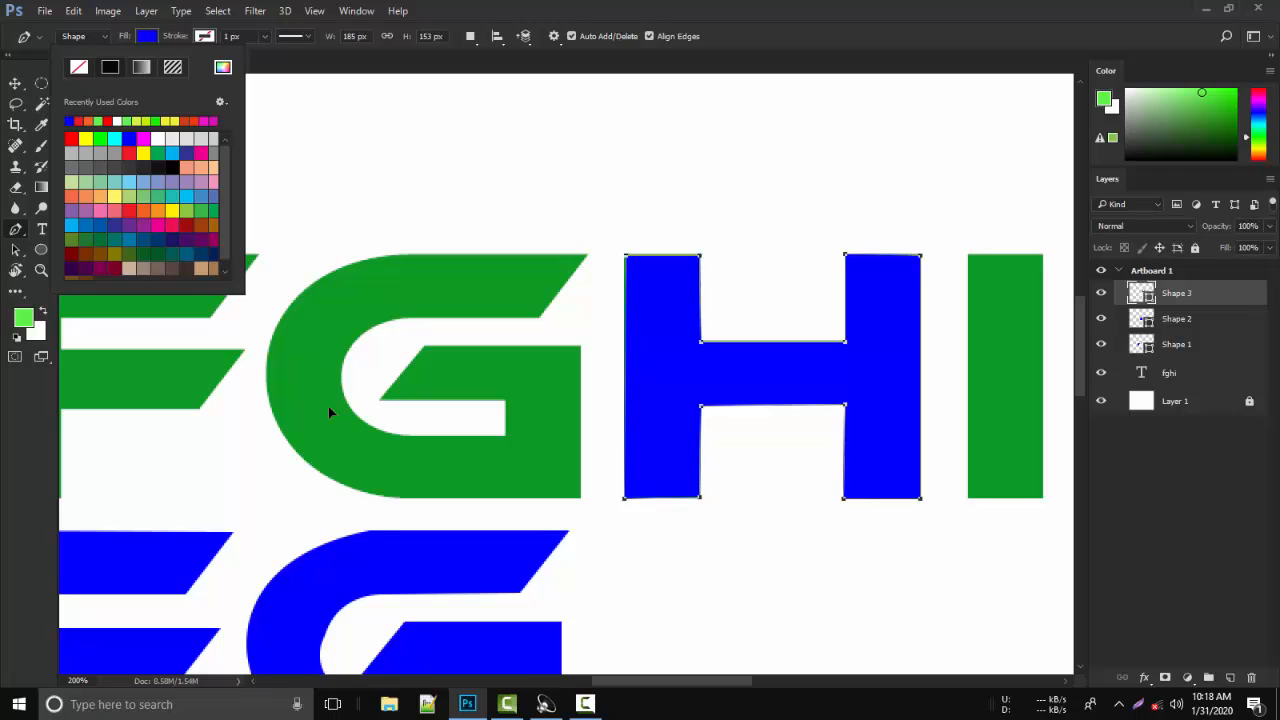
{"action": "key", "text": "v"}
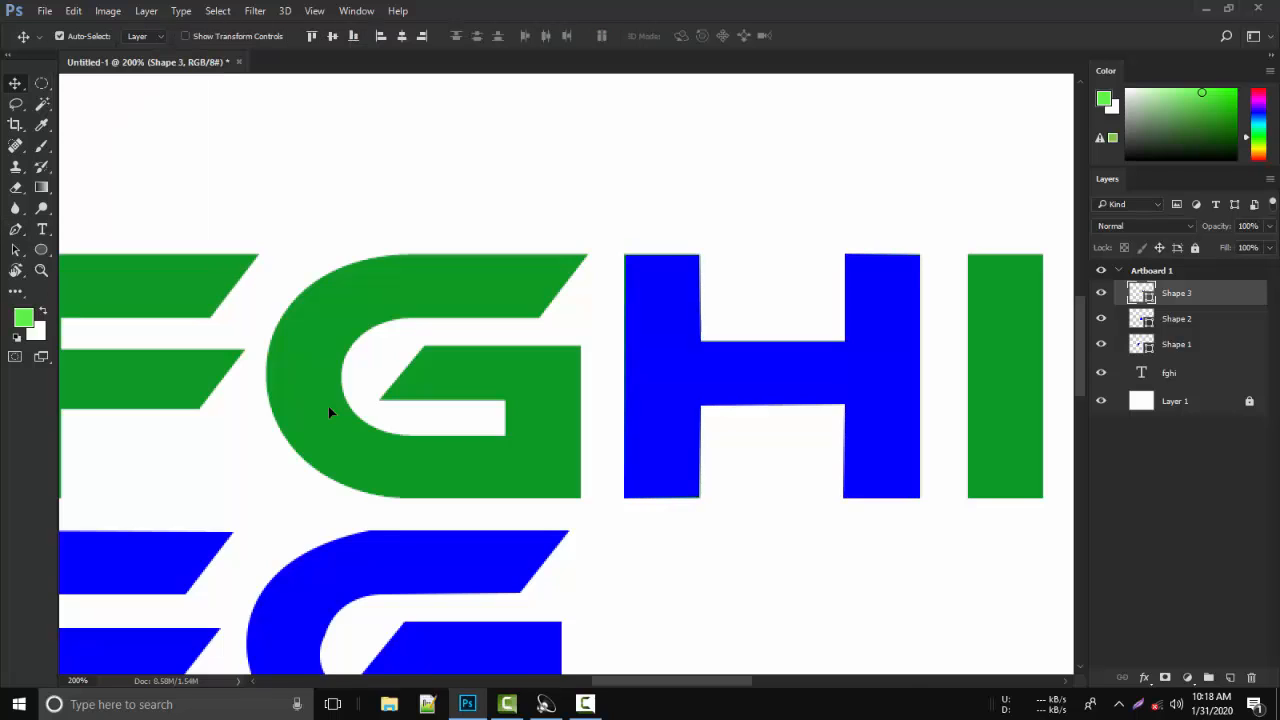
{"action": "left_click_drag", "start_coordinate": [663, 337], "coordinate": [663, 660]}
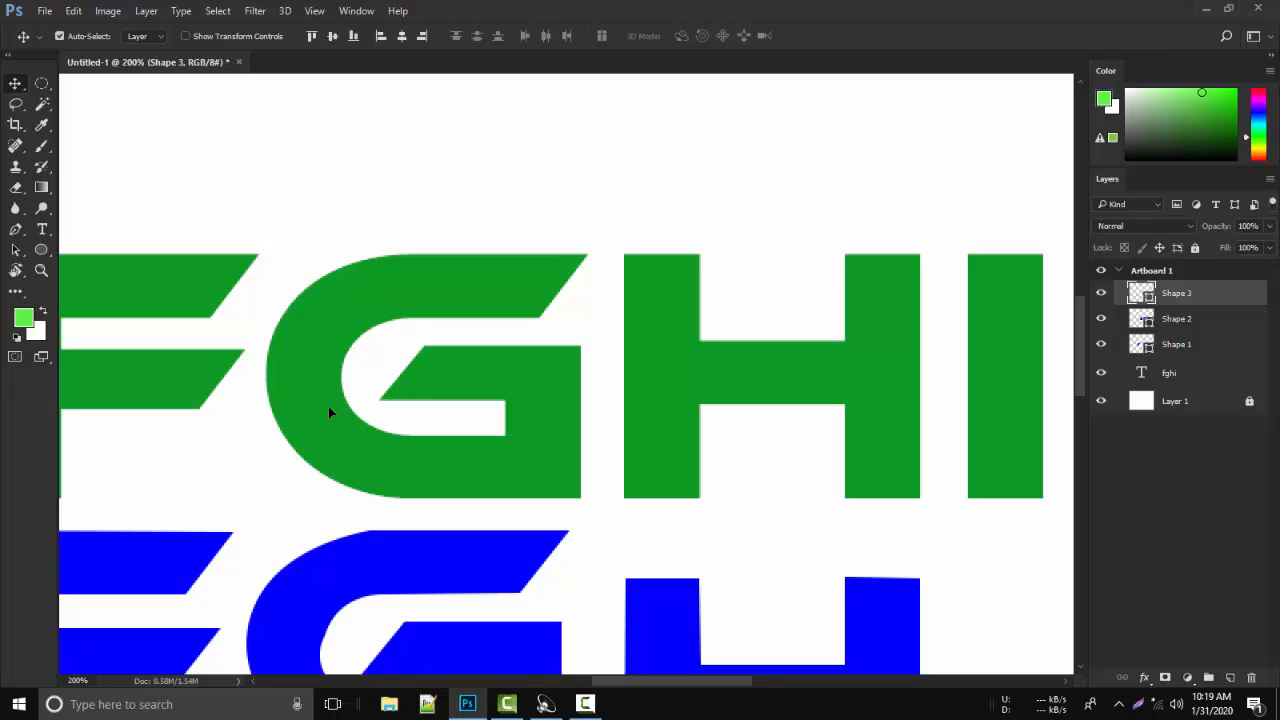
Trace the I with the Pen tool as a blue shape about 47 by 152 px and move it below the green I.
{"action": "scroll", "coordinate": [330, 412], "scroll_direction": "right", "scroll_amount": 5}
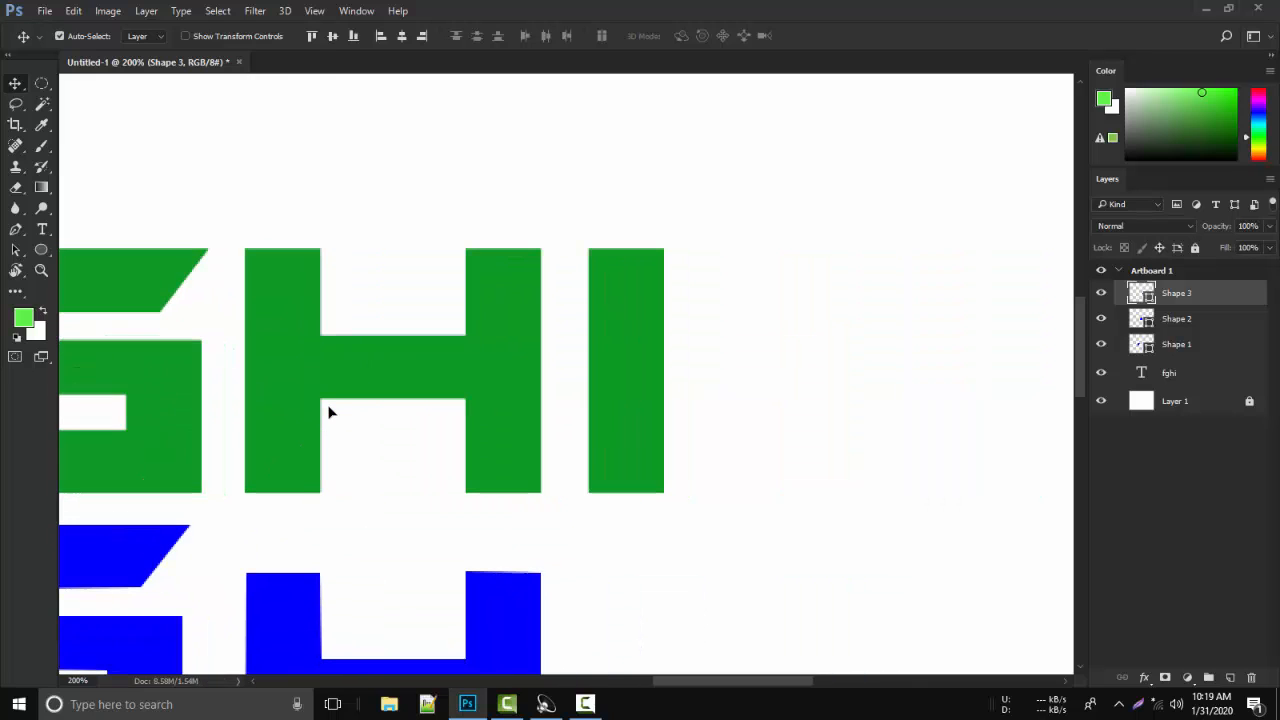
{"action": "key", "text": "p"}
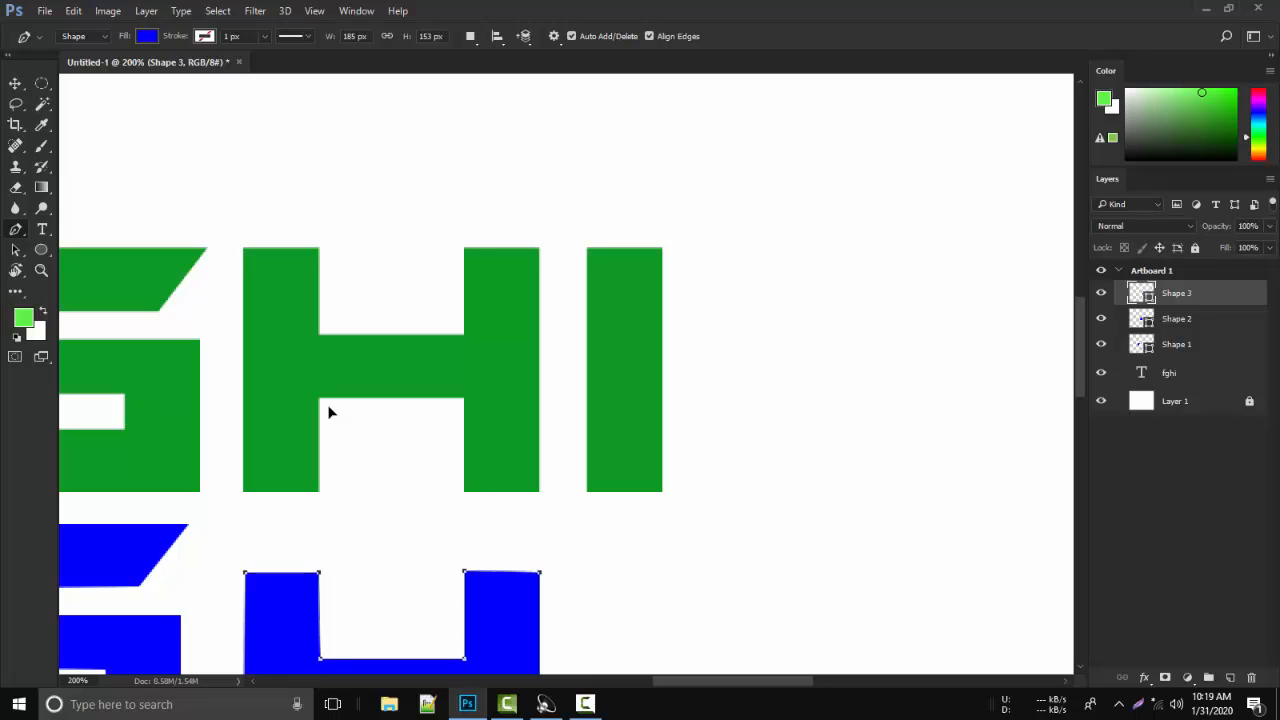
{"action": "left_click", "coordinate": [587, 247]}
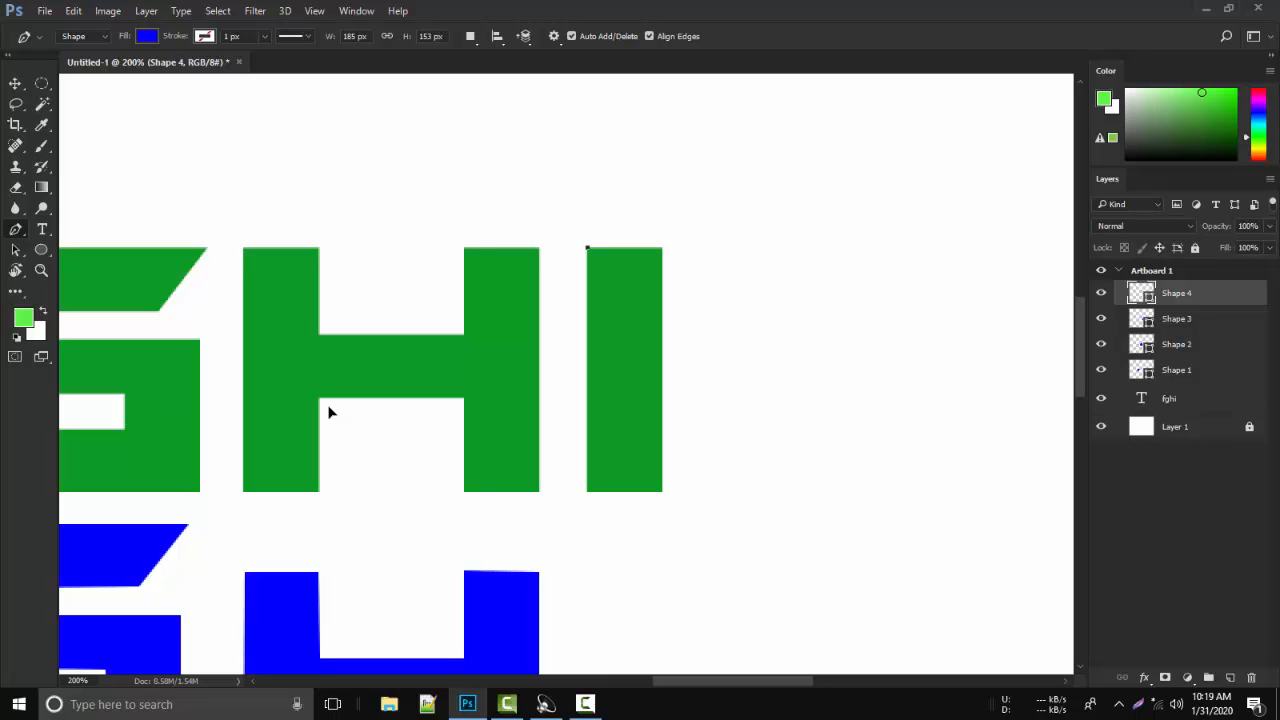
{"action": "left_click", "coordinate": [588, 490]}
{"action": "left_click", "coordinate": [663, 490]}
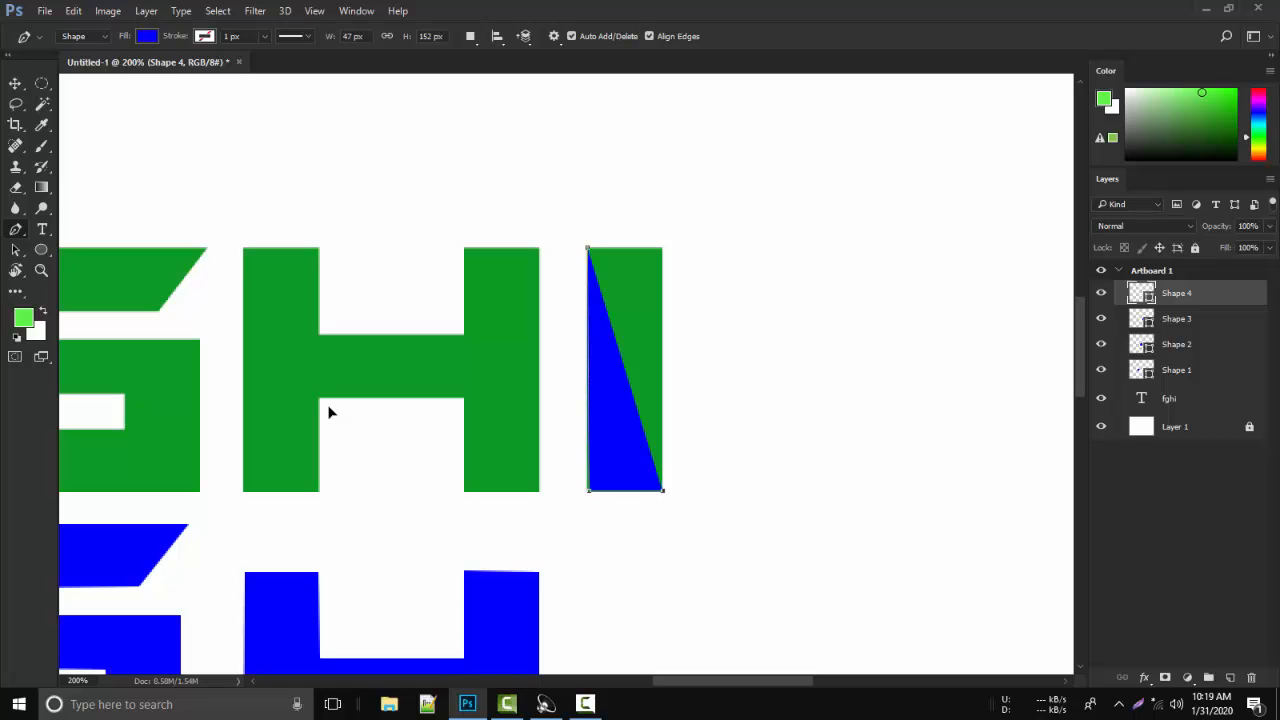
{"action": "left_click", "coordinate": [662, 249]}
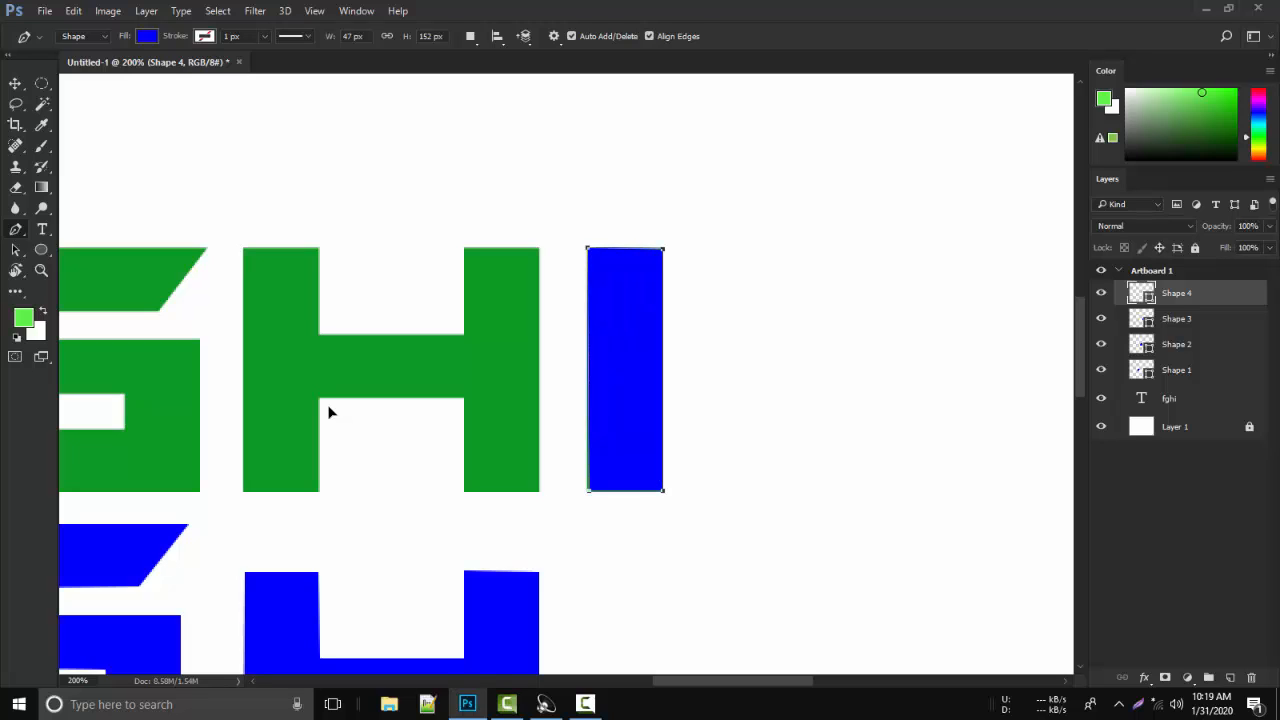
{"action": "key", "text": "v"}
{"action": "left_click_drag", "start_coordinate": [606, 340], "coordinate": [606, 657]}
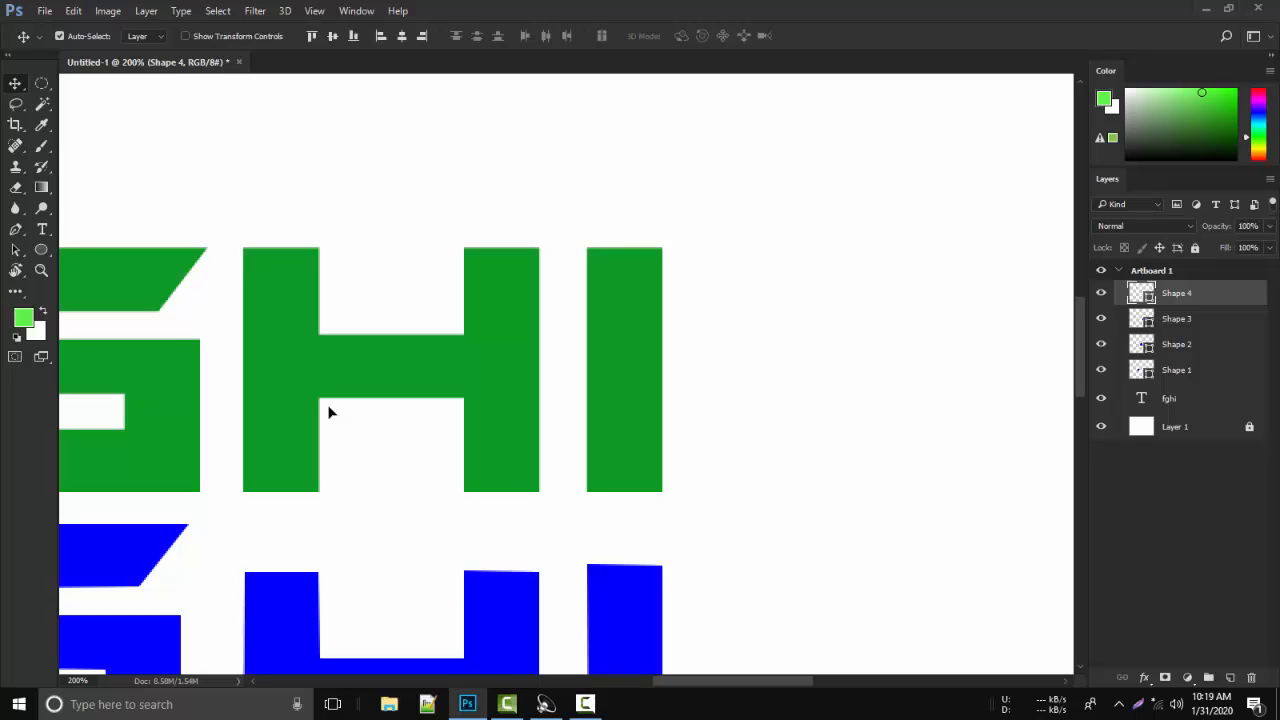
Export the artboard as a JPG named fghi in the gd folder on drive F.
{"action": "key", "text": "alt+f"}
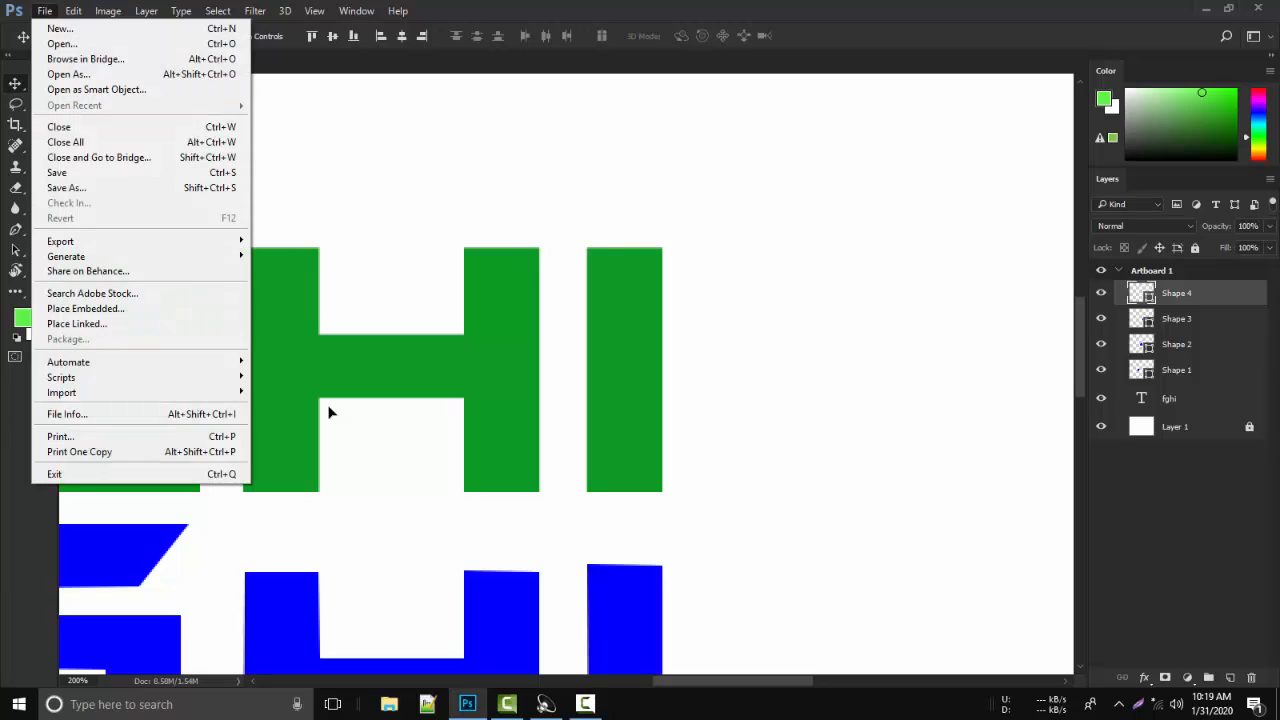
{"action": "key", "text": "Down"}
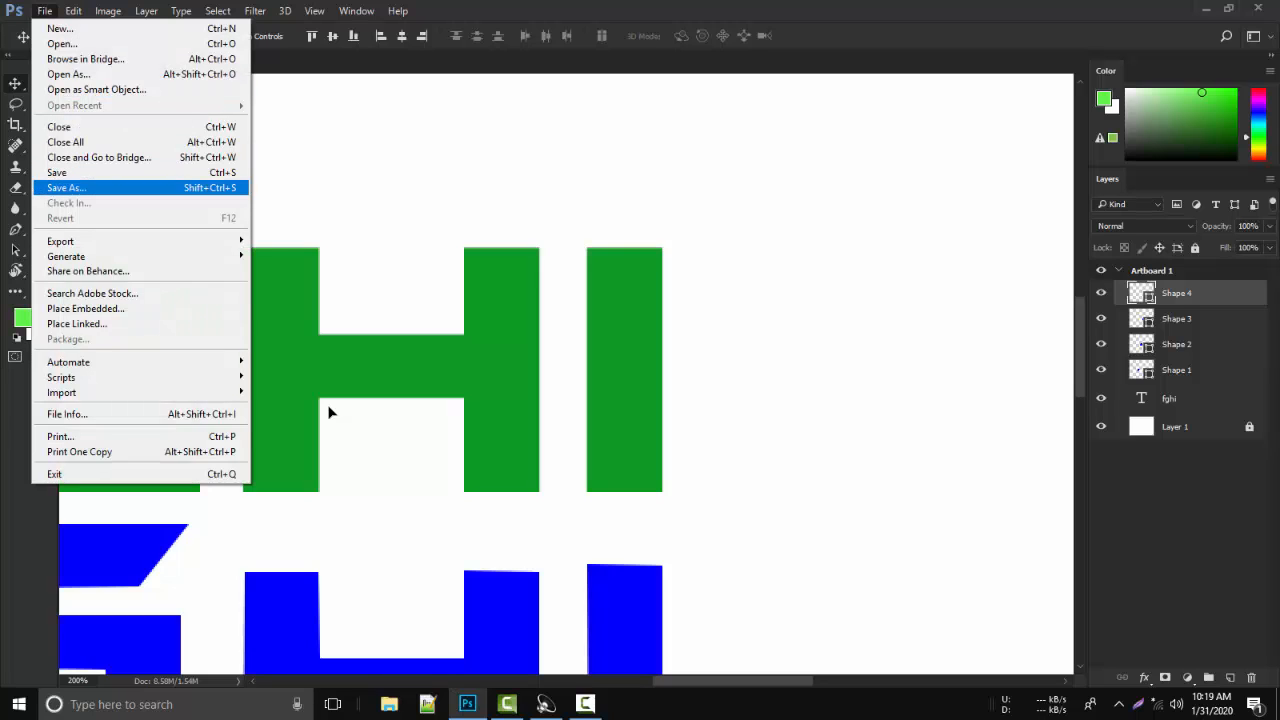
{"action": "key", "text": "Down"}
{"action": "key", "text": "Right"}
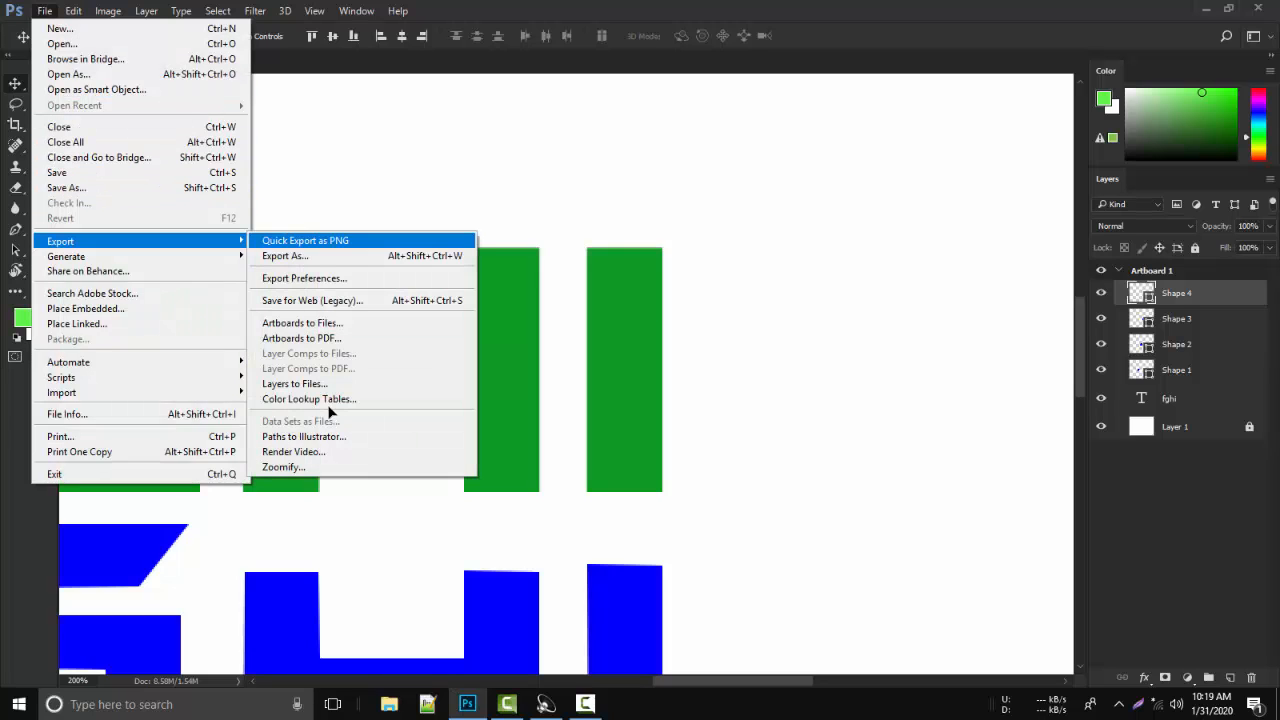
{"action": "key", "text": "Down"}
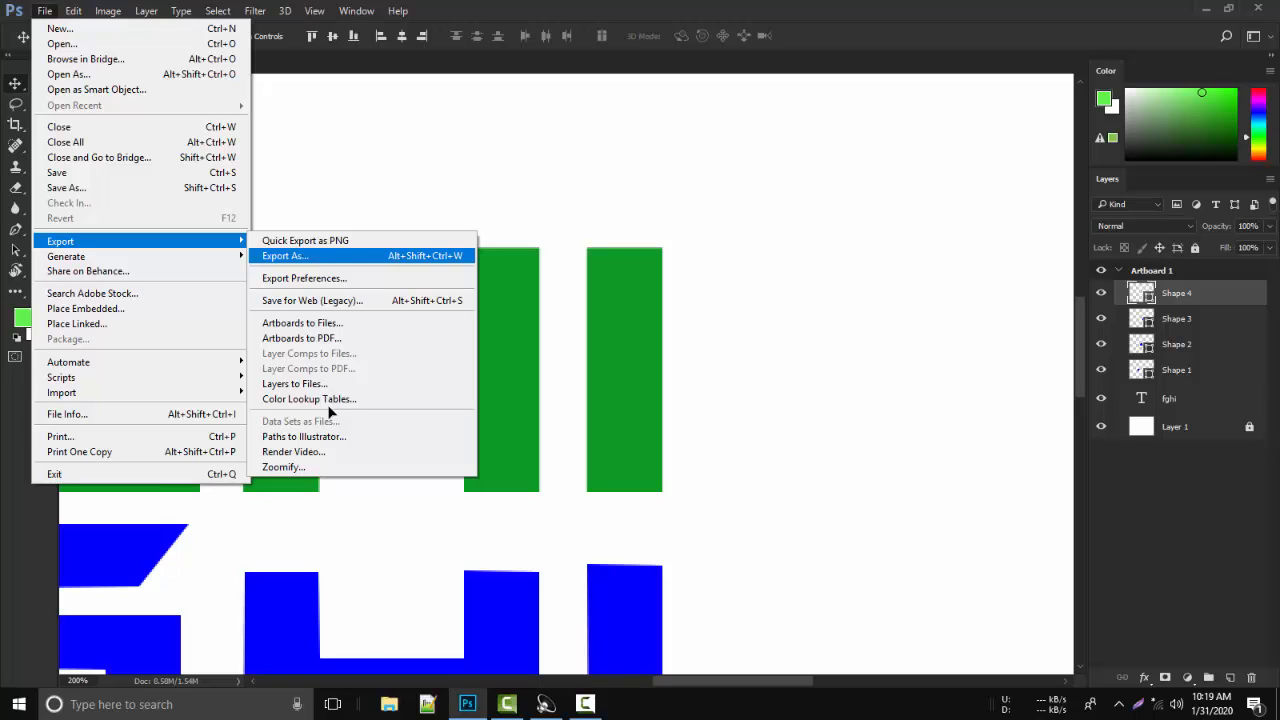
{"action": "key", "text": "Down"}
{"action": "key", "text": "Down"}
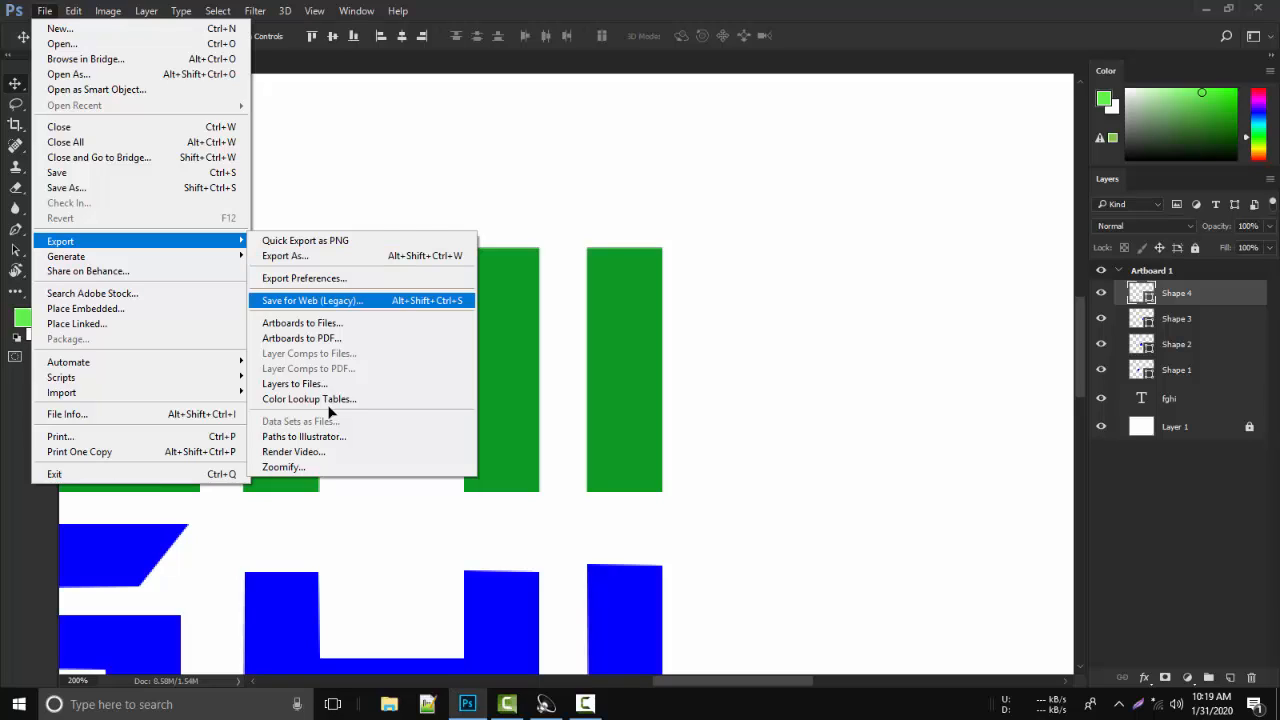
{"action": "key", "text": "Return"}
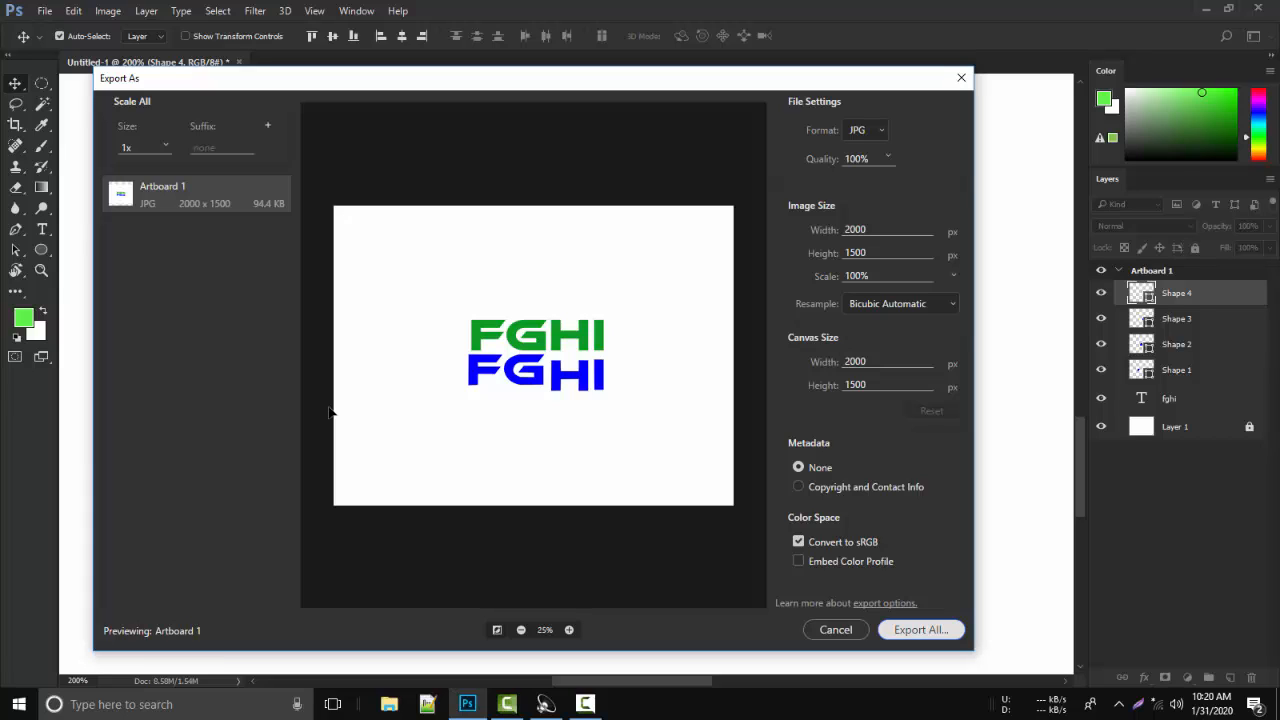
{"action": "key", "text": "Return"}
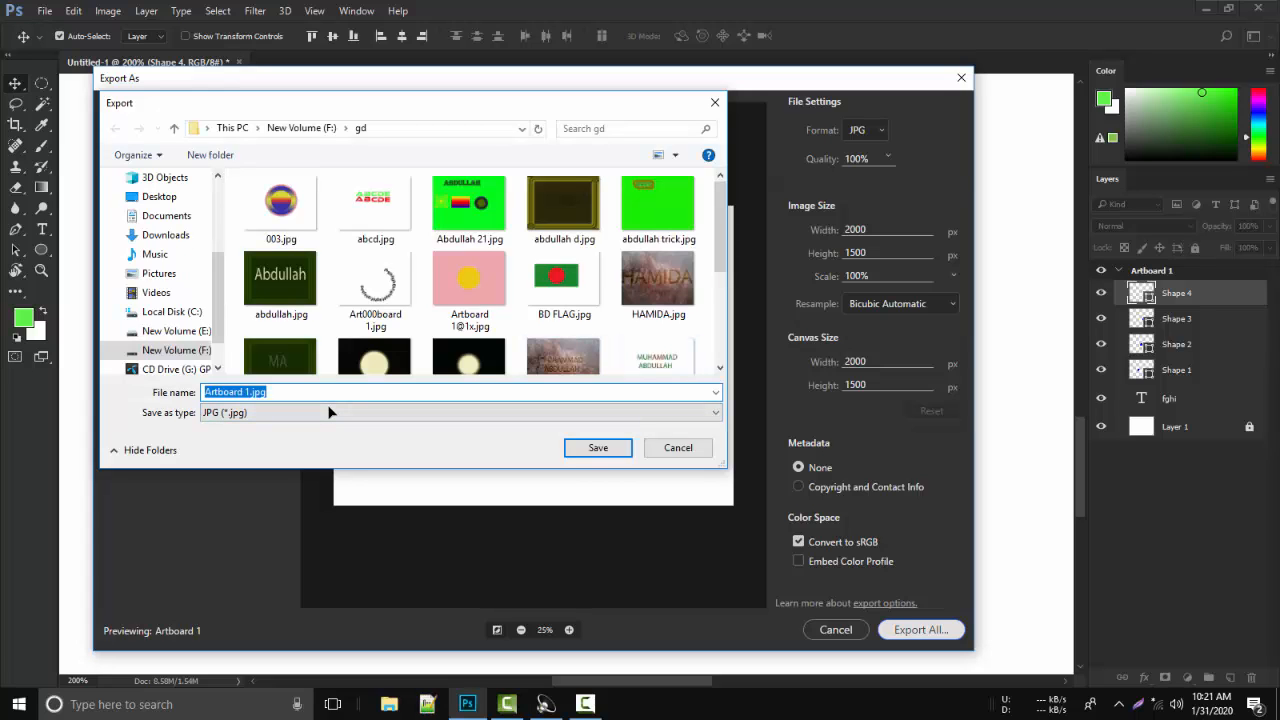
{"action": "type", "text": "fghi"}
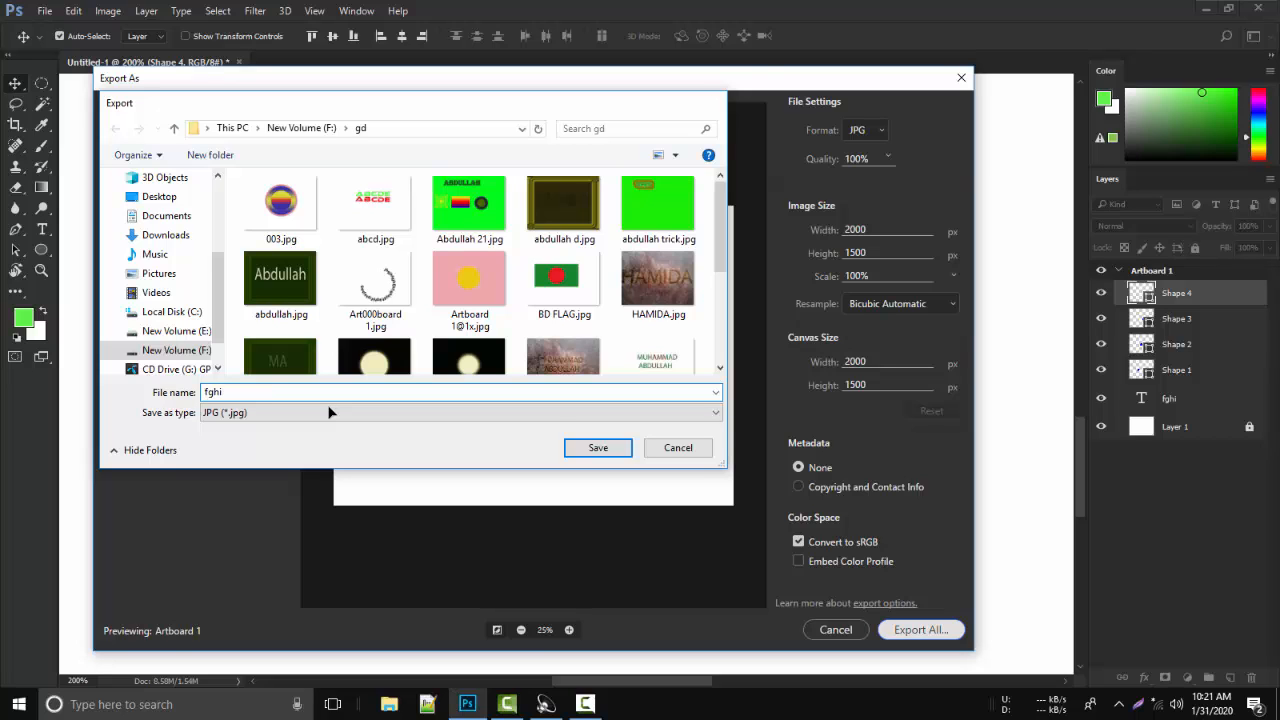
{"action": "key", "text": "Return"}
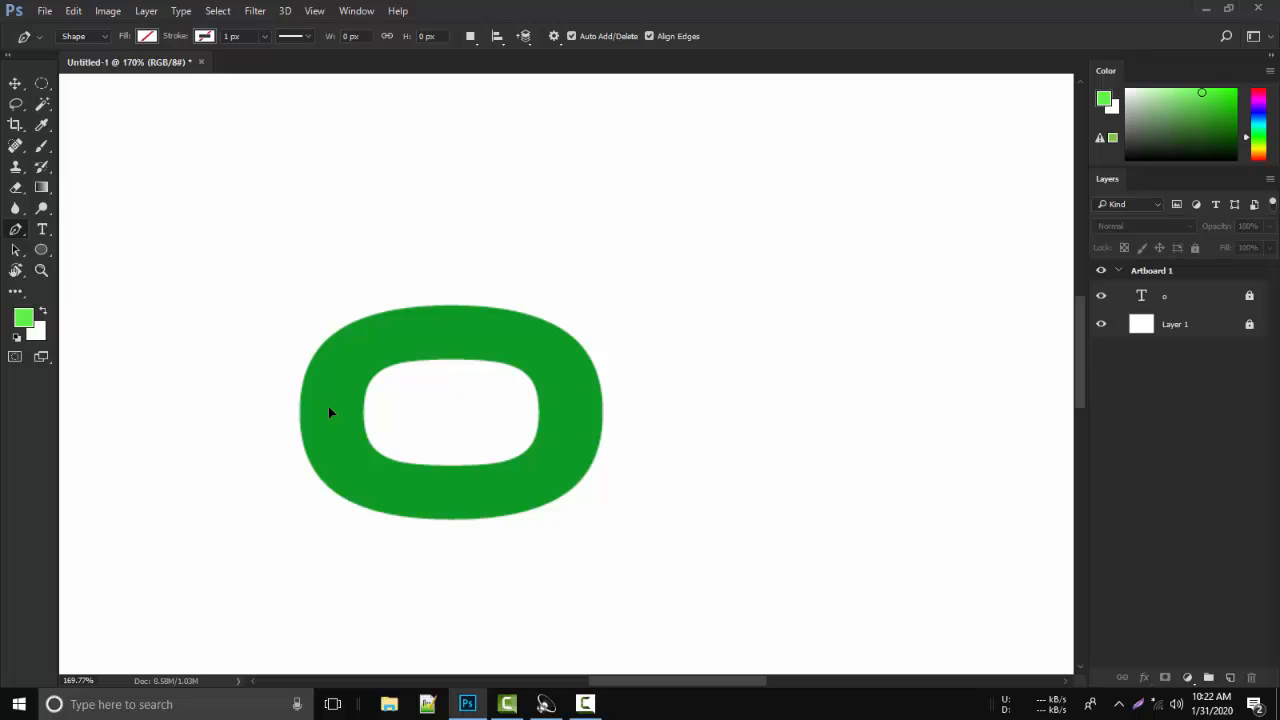
Start an unfilled Pen tool shape on the green O, tracing its outer edge from the upper left clockwise to the lower right with curved anchors.
{"action": "left_click", "coordinate": [375, 316]}
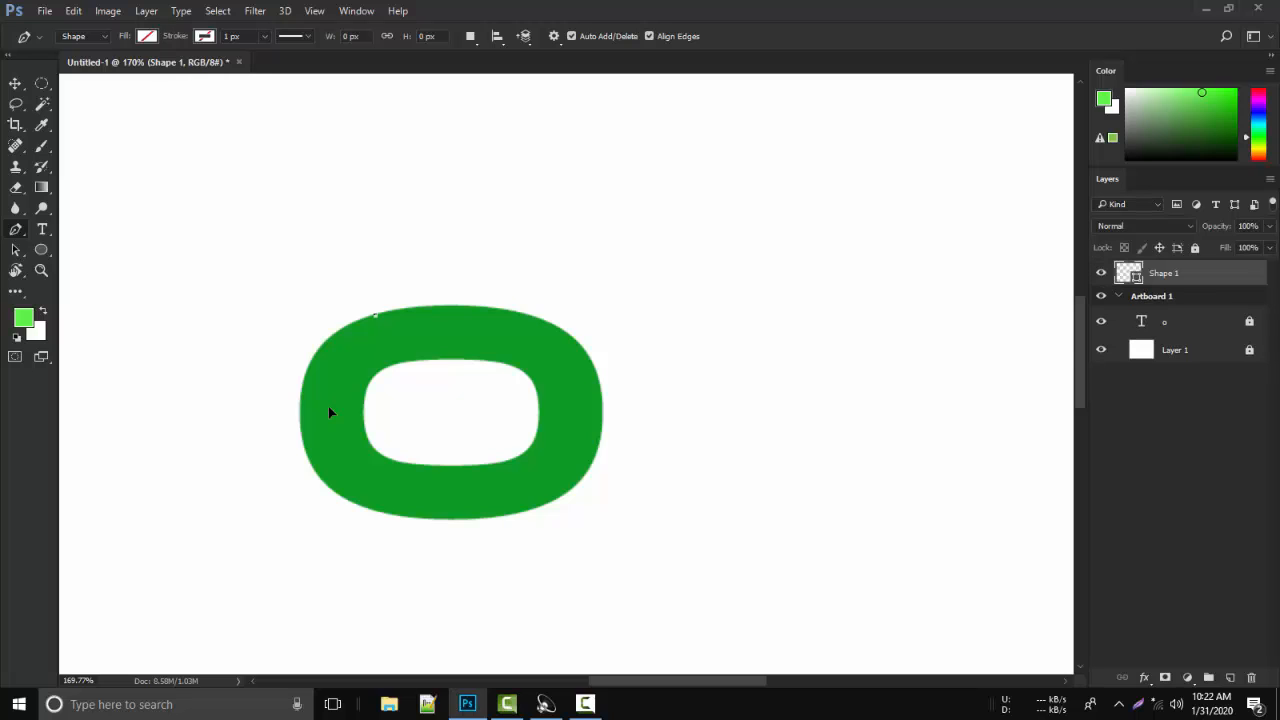
{"action": "left_click_drag", "start_coordinate": [545, 320], "coordinate": [627, 352]}
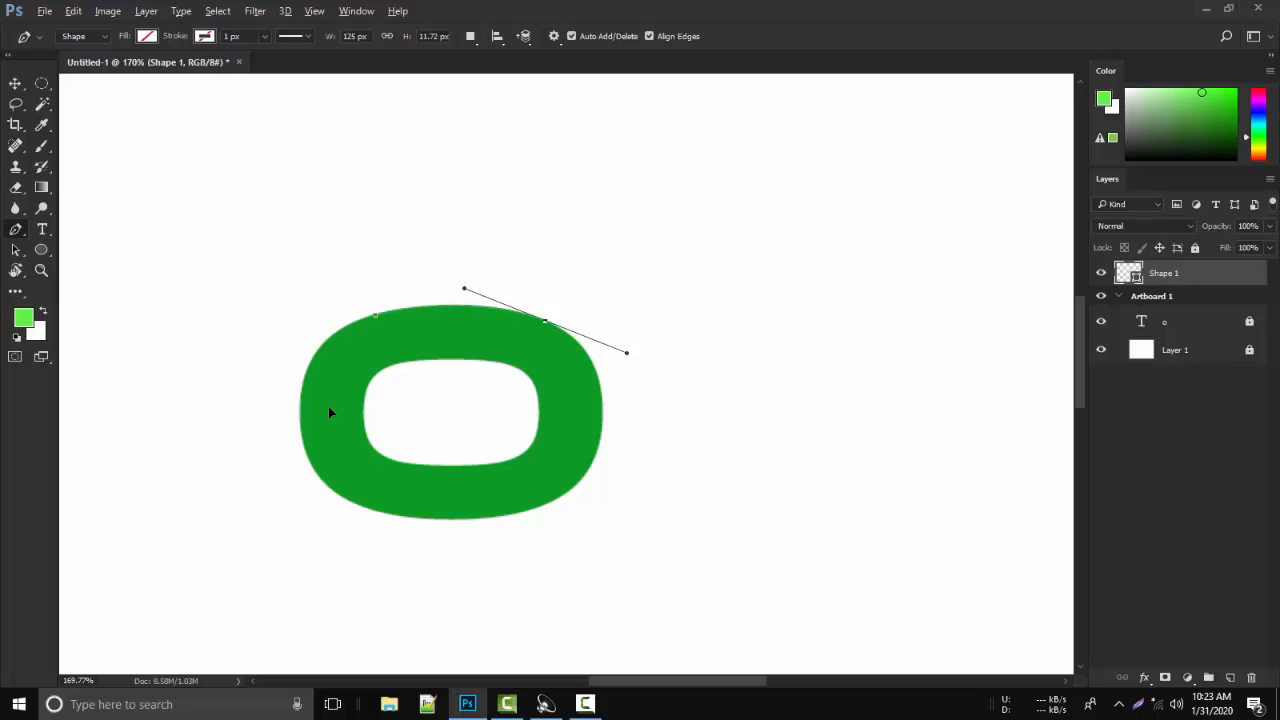
{"action": "left_click", "coordinate": [545, 321], "text": "alt"}
{"action": "left_click_drag", "start_coordinate": [603, 420], "coordinate": [605, 505]}
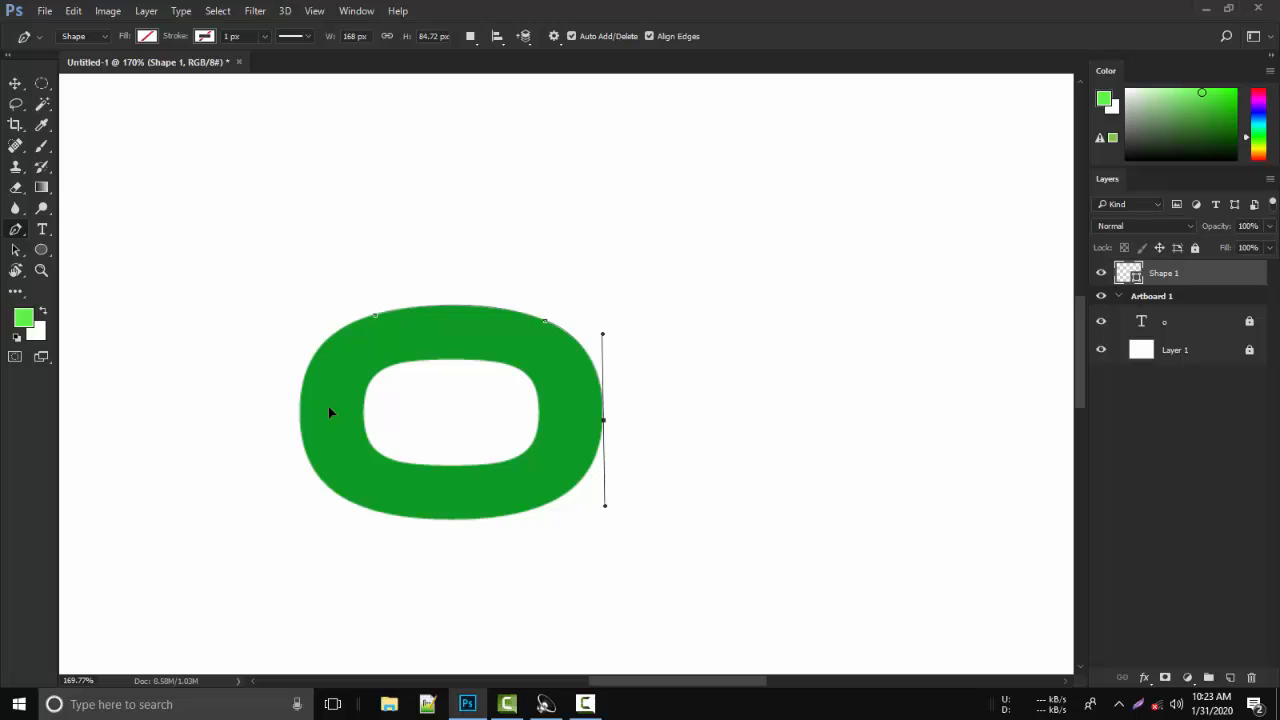
{"action": "left_click", "coordinate": [603, 420], "text": "alt"}
{"action": "left_click", "coordinate": [550, 502]}
{"action": "left_click_drag", "start_coordinate": [560, 499], "coordinate": [598, 475]}
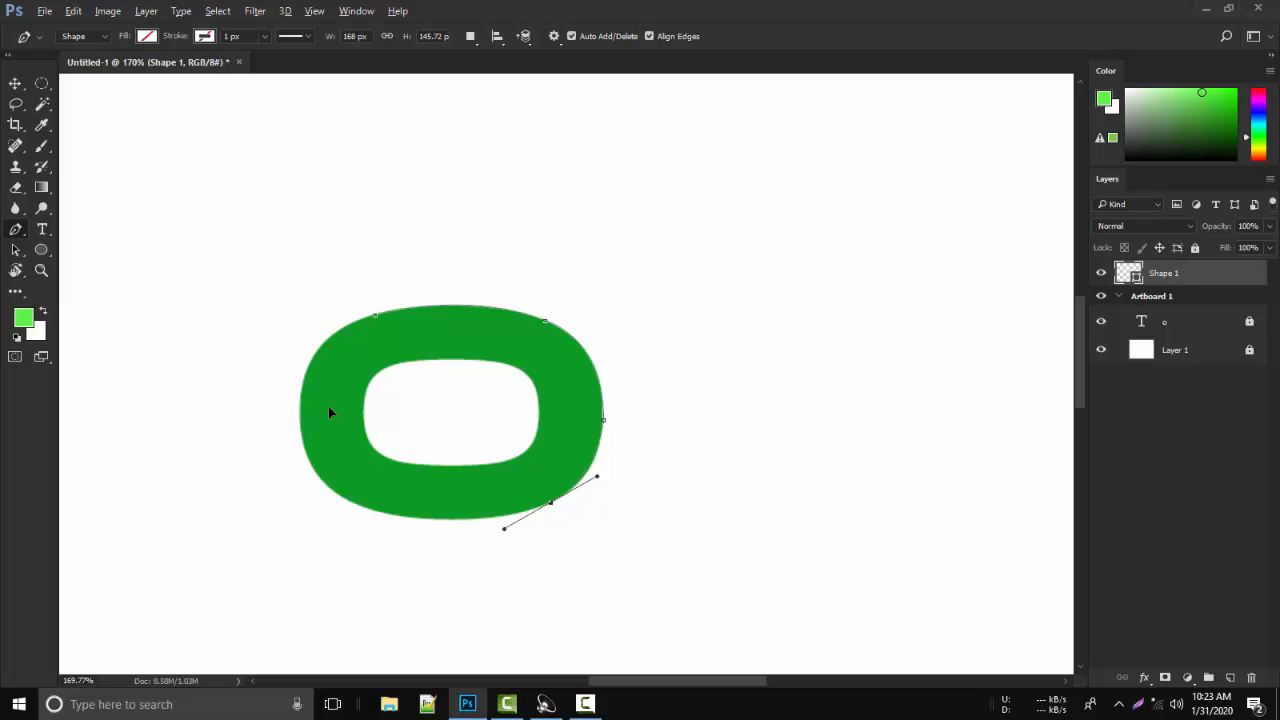
{"action": "left_click", "coordinate": [550, 502], "text": "alt"}
Trace the O's outer bottom edge and left side with curved anchors, closing the outline at about 224 by 158 px.
{"action": "mouse_move", "coordinate": [354, 502]}
{"action": "left_mouse_down"}
{"action": "mouse_move", "coordinate": [389, 537]}
{"action": "mouse_move", "coordinate": [469, 538]}
{"action": "left_mouse_up"}
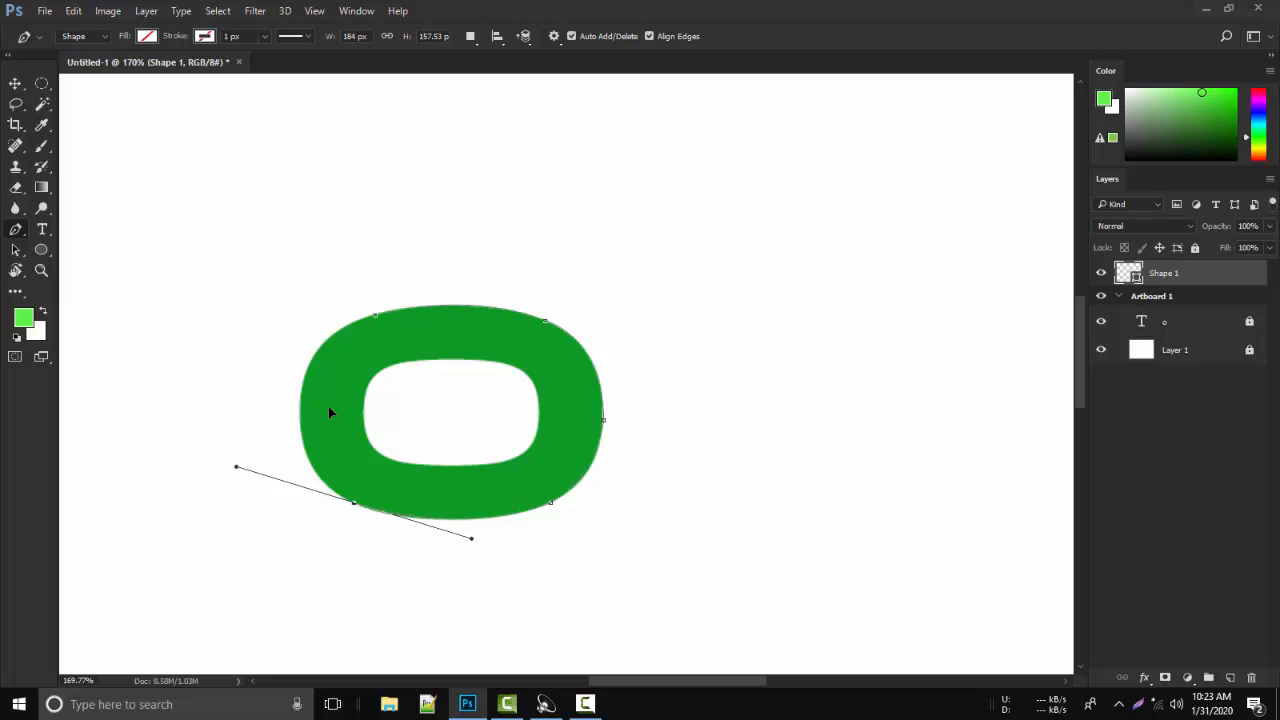
{"action": "left_click", "coordinate": [354, 502], "text": "alt"}
{"action": "left_click_drag", "start_coordinate": [299, 419], "coordinate": [293, 365]}
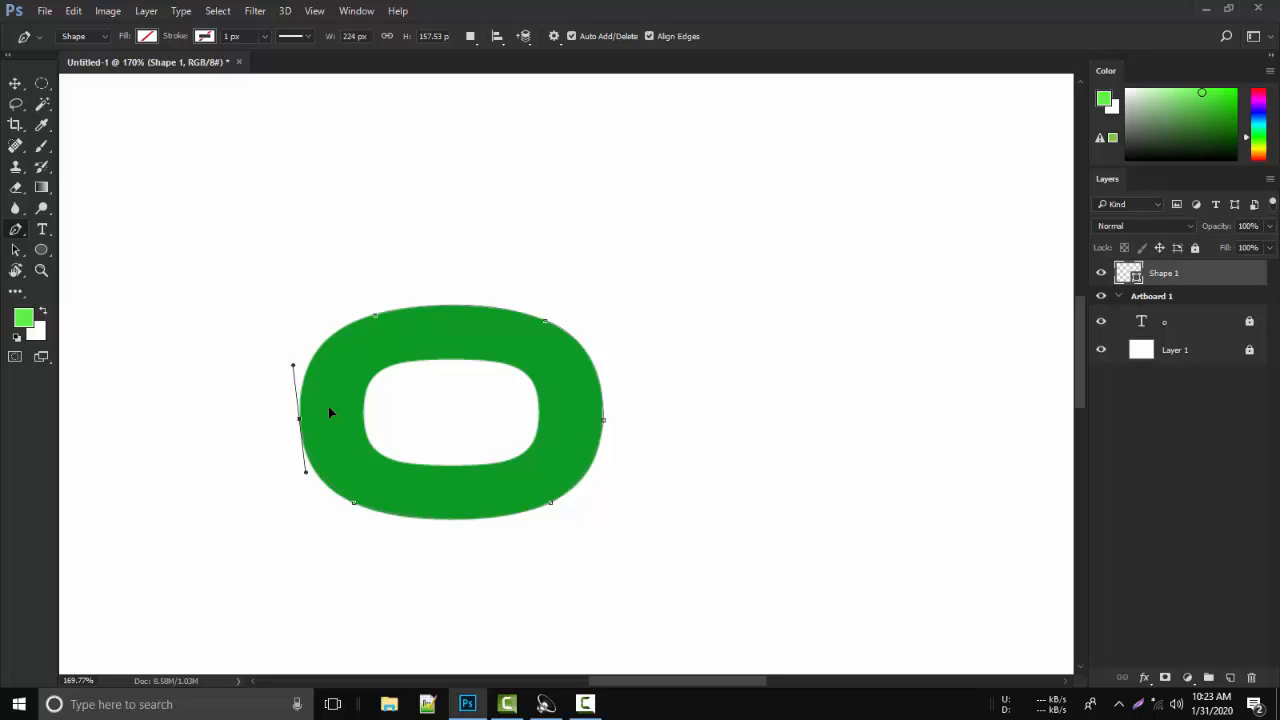
{"action": "left_click", "coordinate": [299, 419], "text": "alt"}
{"action": "left_click", "coordinate": [329, 413], "text": "ctrl"}
{"action": "left_click_drag", "start_coordinate": [377, 315], "coordinate": [460, 301]}
Fill the traced O shape with yellow and hide its layer, returning to the Pen tool.
{"action": "left_click", "coordinate": [147, 37]}
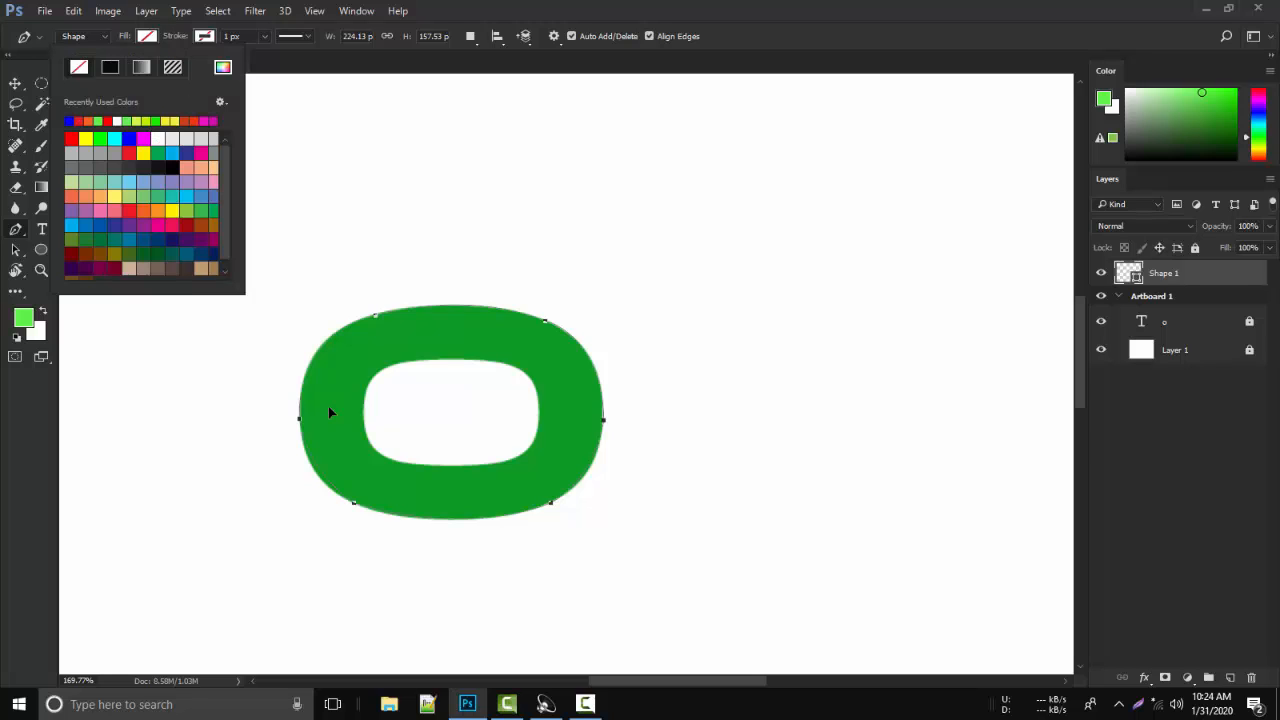
{"action": "left_click", "coordinate": [86, 138]}
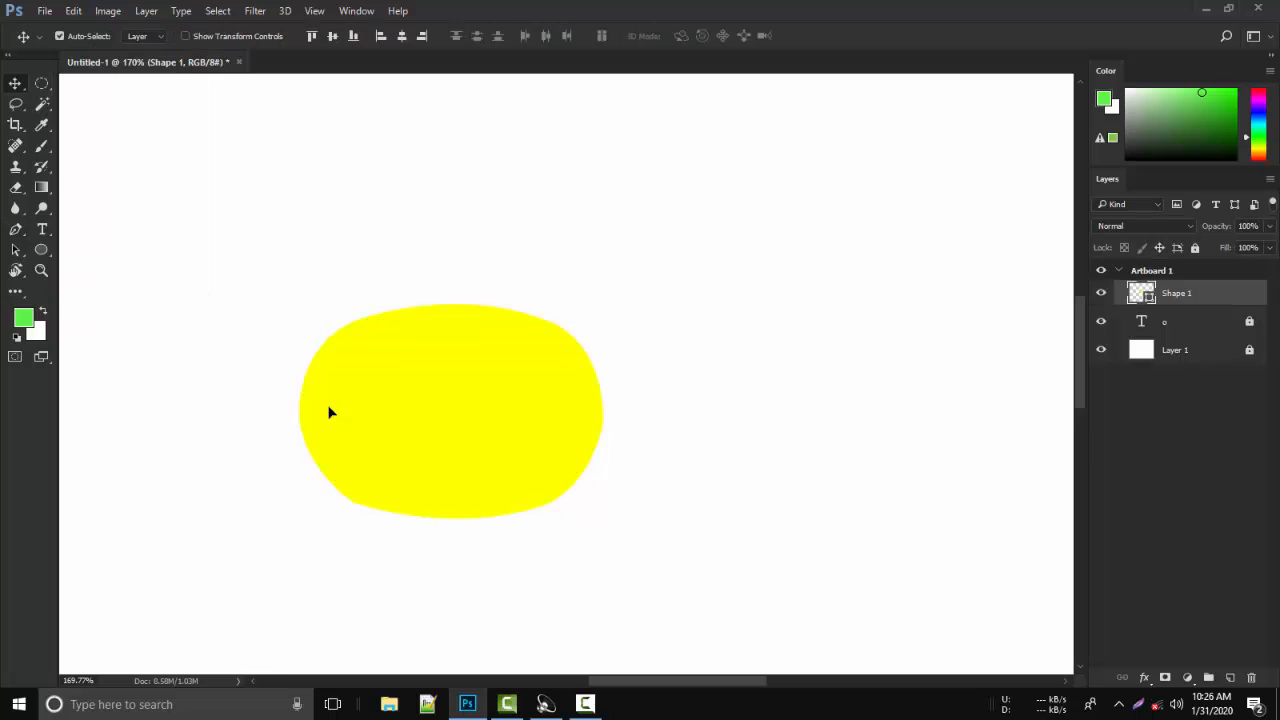
{"action": "left_click", "coordinate": [1101, 293]}
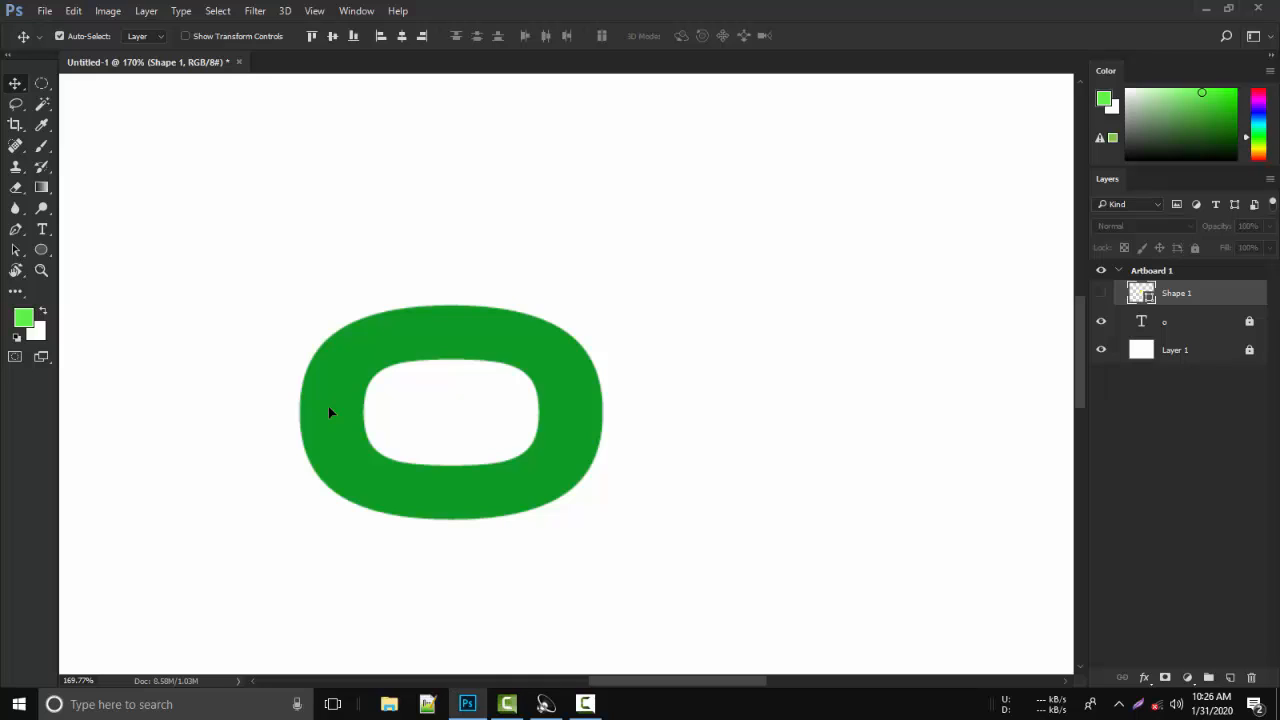
{"action": "key", "text": "p"}
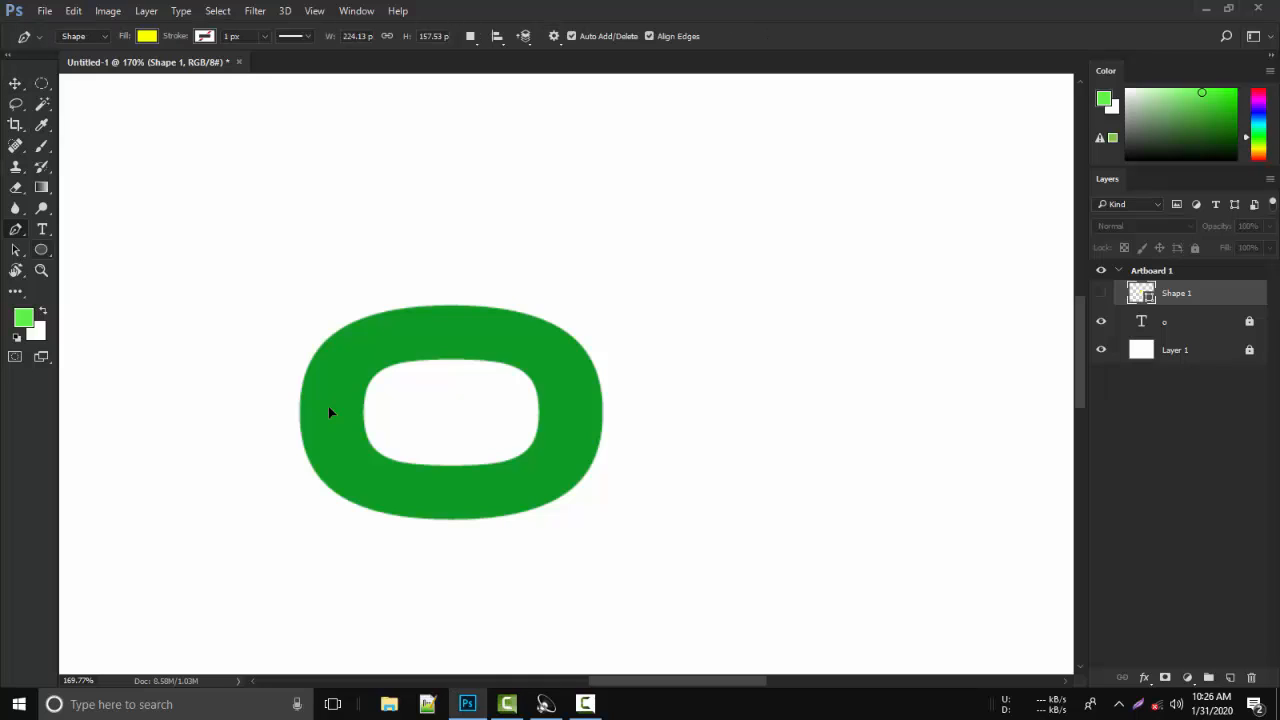
Trace the green O's inner edge with the Pen tool, clockwise from the upper left to the lower right with curved anchors.
{"action": "left_click", "coordinate": [375, 374]}
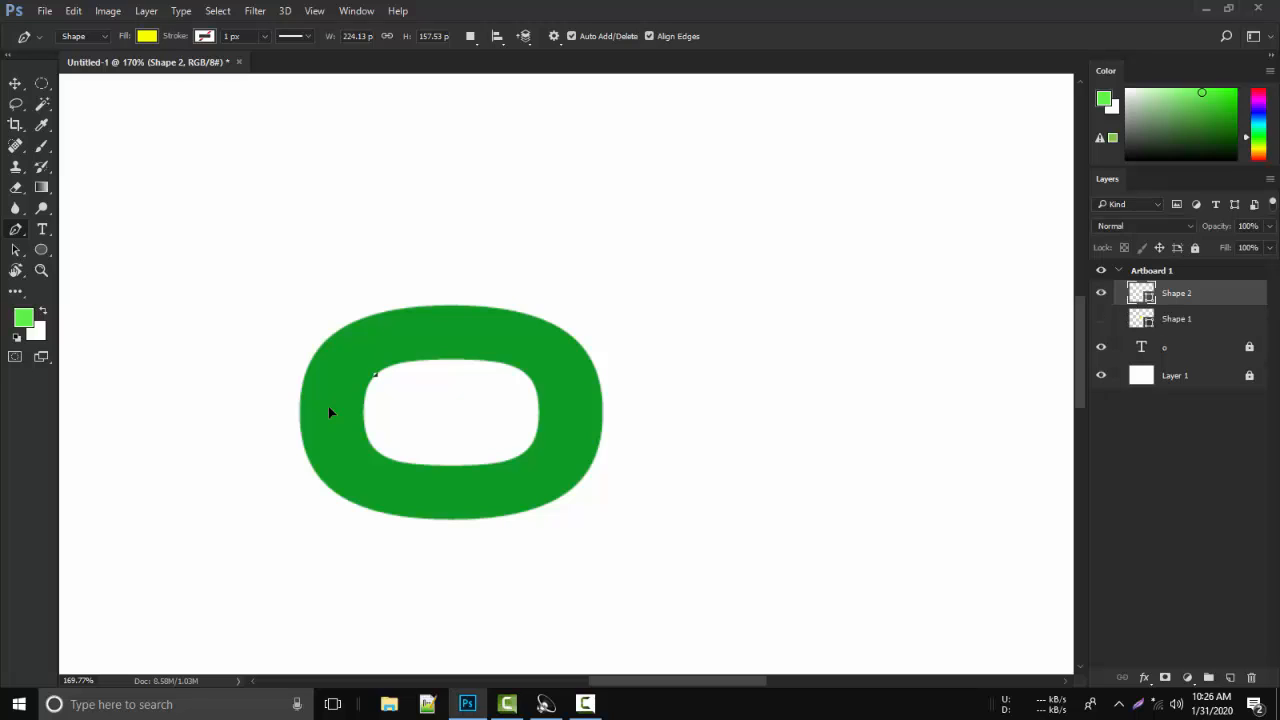
{"action": "left_click_drag", "start_coordinate": [449, 360], "coordinate": [521, 366]}
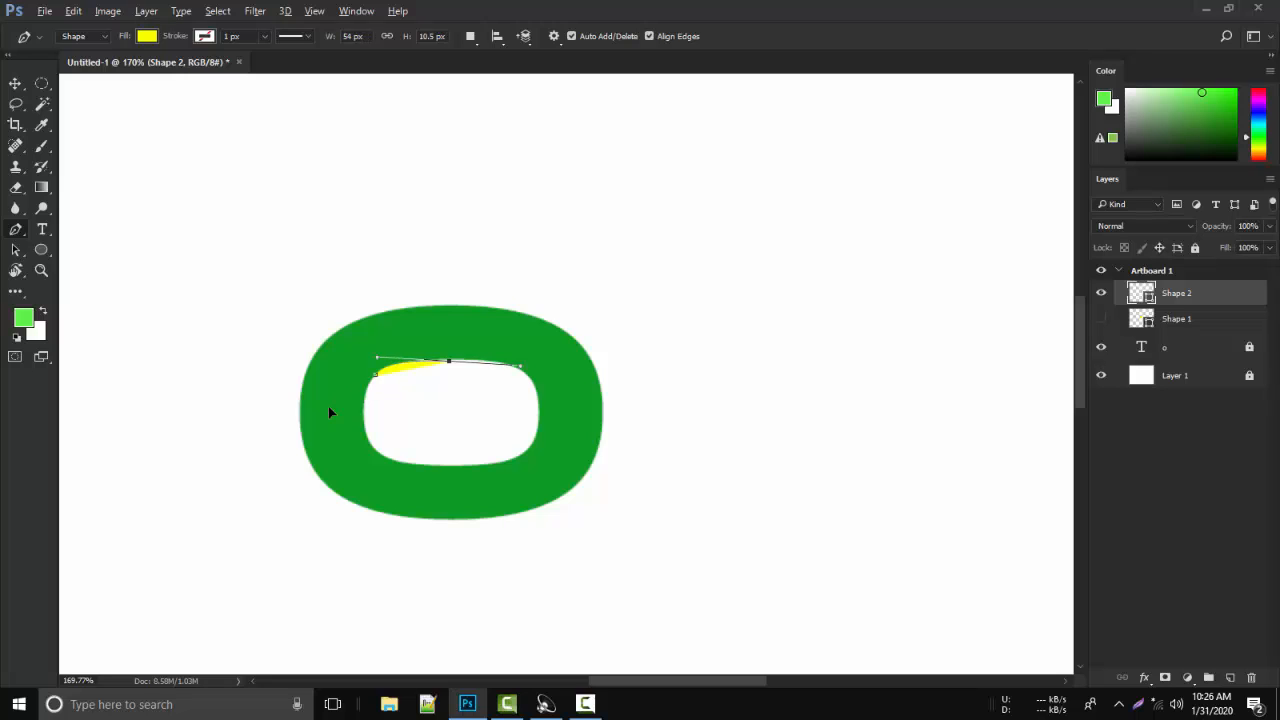
{"action": "left_click", "coordinate": [449, 361], "text": "alt"}
{"action": "left_click", "coordinate": [531, 380]}
{"action": "left_click_drag", "start_coordinate": [531, 380], "coordinate": [552, 423]}
{"action": "left_click_drag", "start_coordinate": [551, 424], "coordinate": [565, 412]}
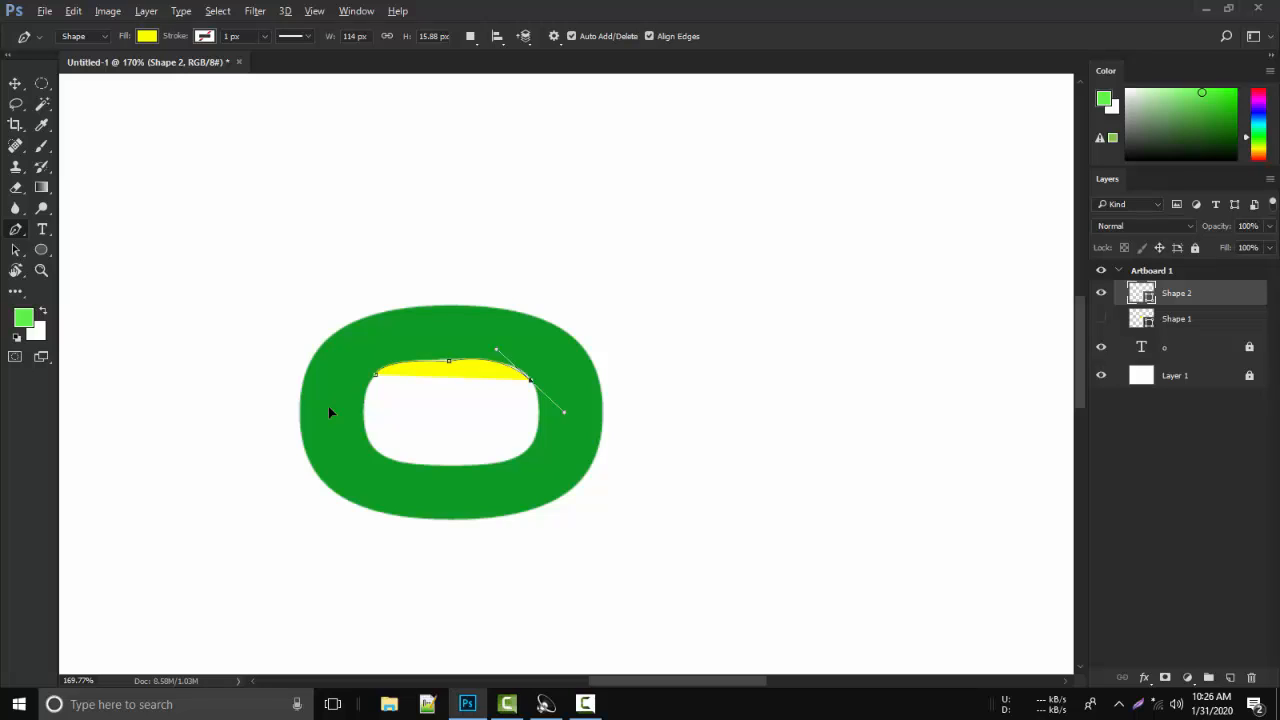
{"action": "left_click", "coordinate": [530, 380], "text": "alt"}
{"action": "mouse_move", "coordinate": [535, 437]}
{"action": "left_mouse_down"}
{"action": "mouse_move", "coordinate": [557, 416]}
{"action": "mouse_move", "coordinate": [546, 417]}
{"action": "left_mouse_up"}
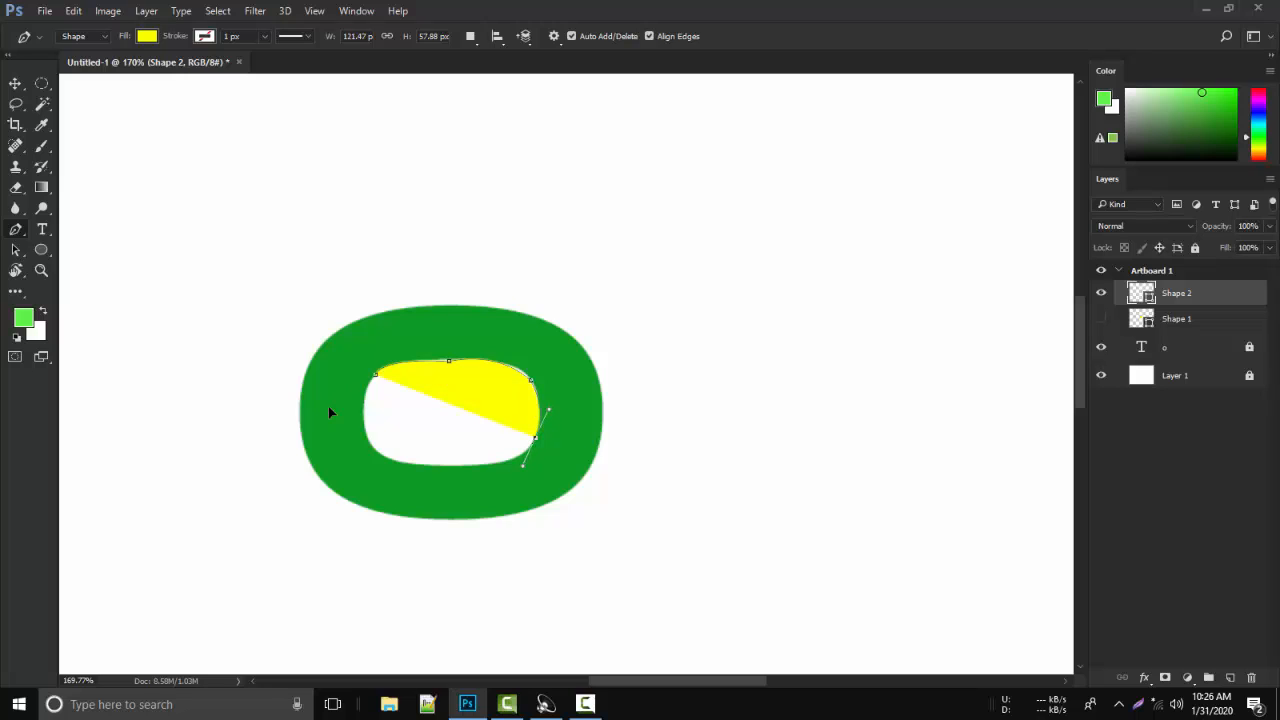
{"action": "left_click", "coordinate": [535, 437], "text": "alt"}
Remove the inner shape's fill and trace the remaining bottom edge and left side, closing the outline at about 131 by 79 px.
{"action": "left_click", "coordinate": [147, 36]}
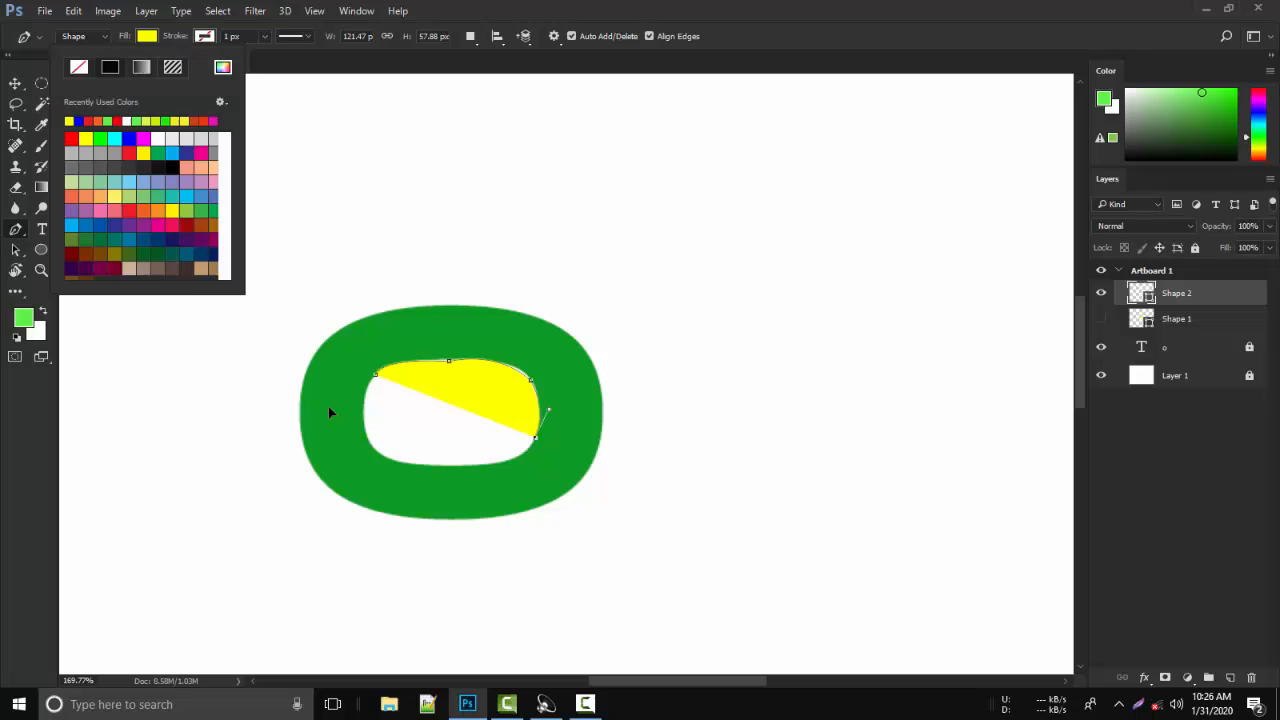
{"action": "left_click", "coordinate": [78, 67]}
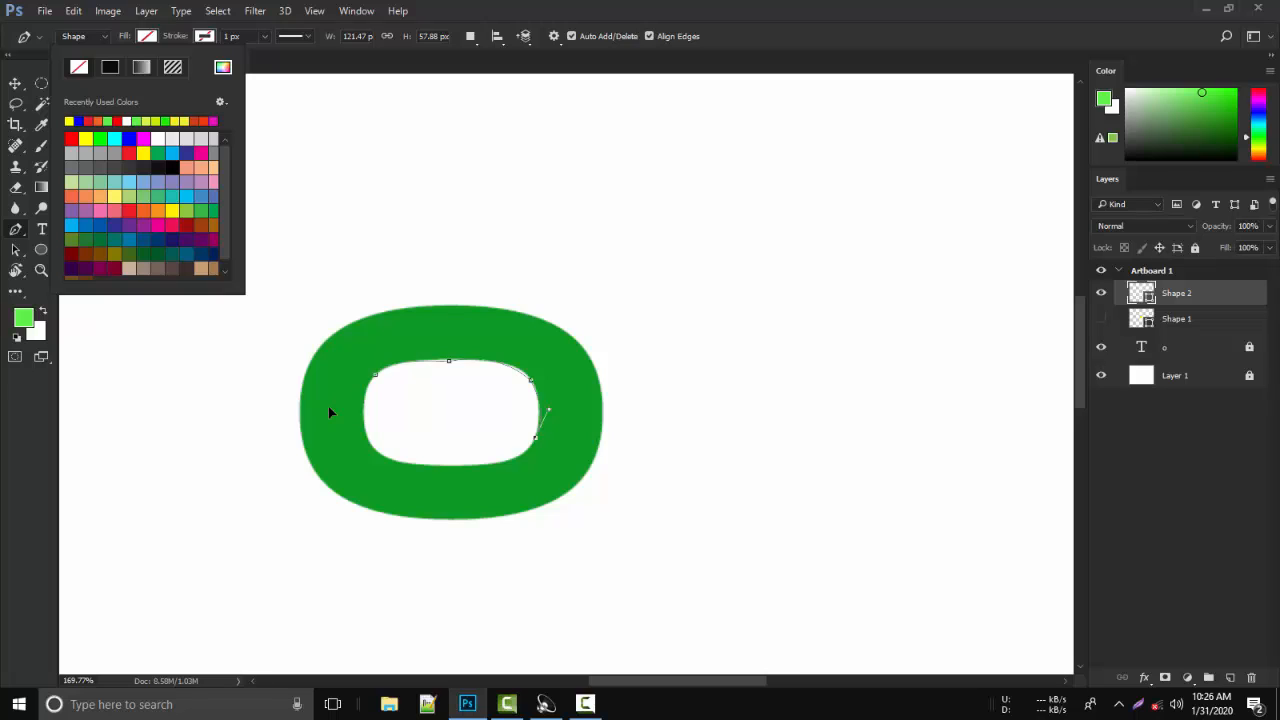
{"action": "mouse_move", "coordinate": [407, 463]}
{"action": "left_mouse_down"}
{"action": "mouse_move", "coordinate": [327, 442]}
{"action": "mouse_move", "coordinate": [281, 449]}
{"action": "left_mouse_up"}
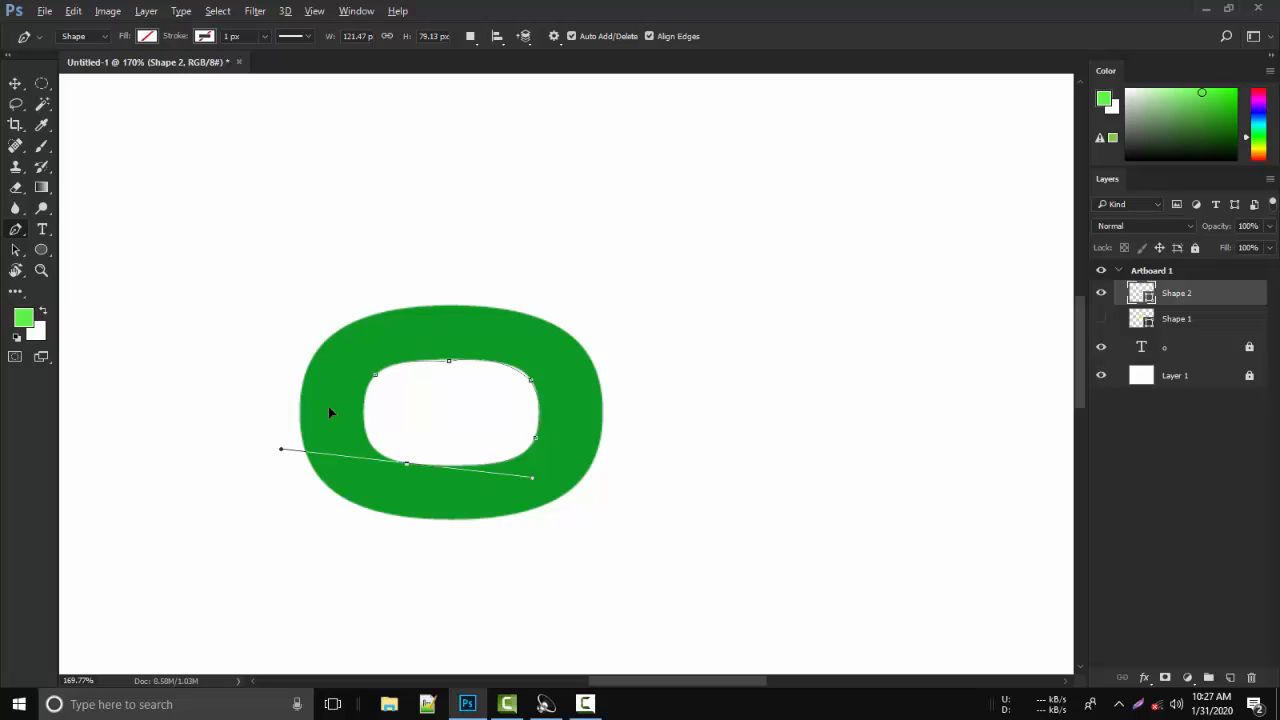
{"action": "left_click", "coordinate": [407, 463], "text": "alt"}
{"action": "left_click_drag", "start_coordinate": [364, 410], "coordinate": [371, 351]}
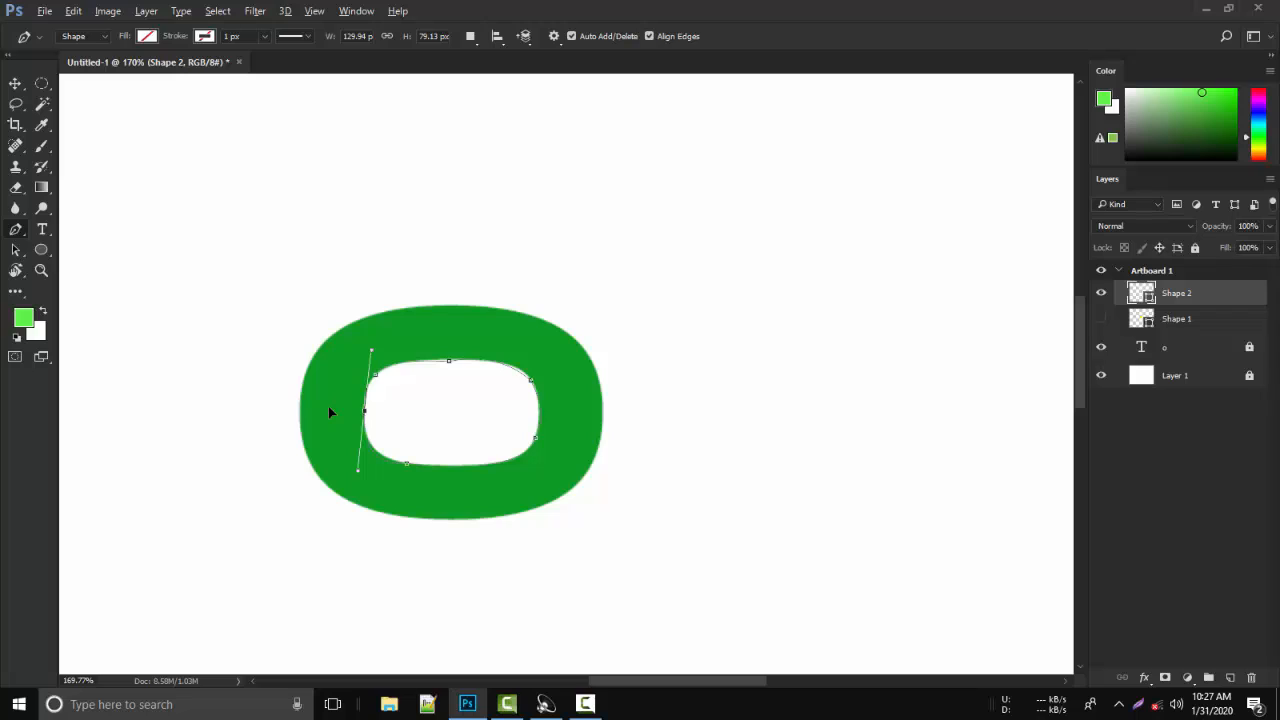
{"action": "left_click", "coordinate": [364, 410], "text": "alt"}
{"action": "left_click", "coordinate": [364, 410], "text": "alt"}
{"action": "key", "text": "ctrl+z"}
{"action": "left_click_drag", "start_coordinate": [375, 375], "coordinate": [393, 356]}
Fill the inner O shape with white and show the yellow Shape 1 layer beneath it.
{"action": "left_click", "coordinate": [147, 36]}
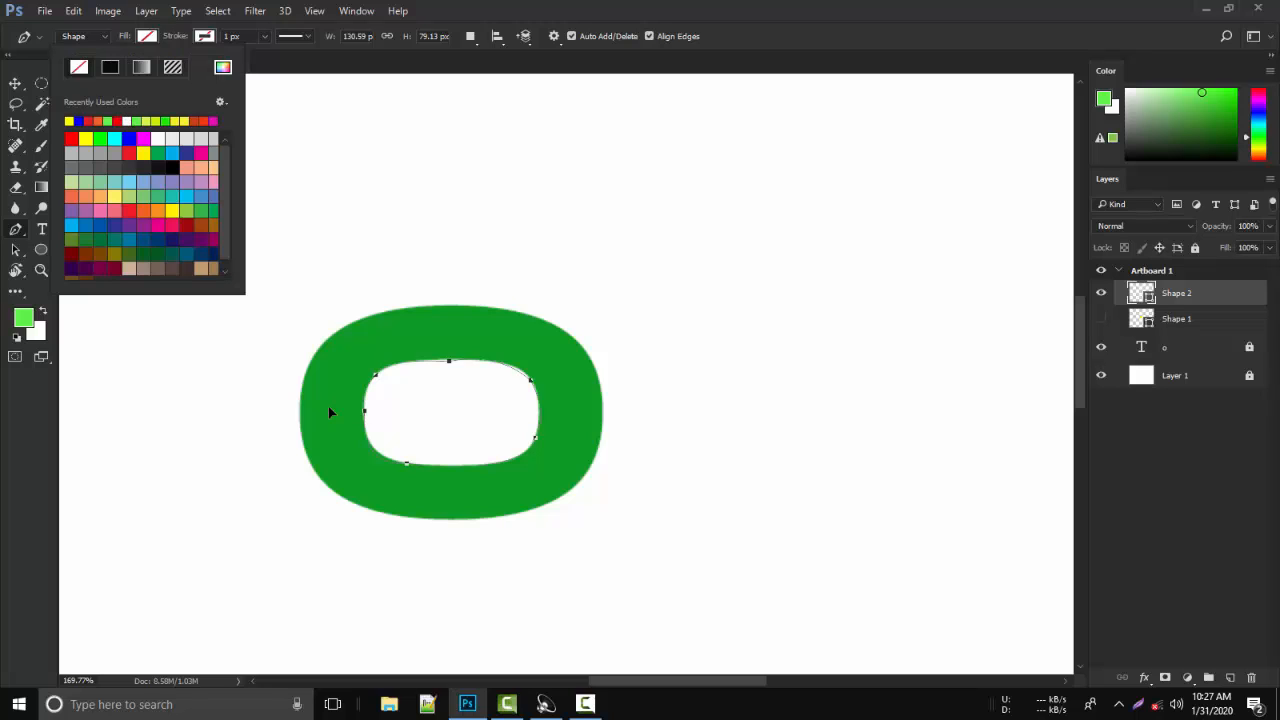
{"action": "left_click", "coordinate": [158, 139]}
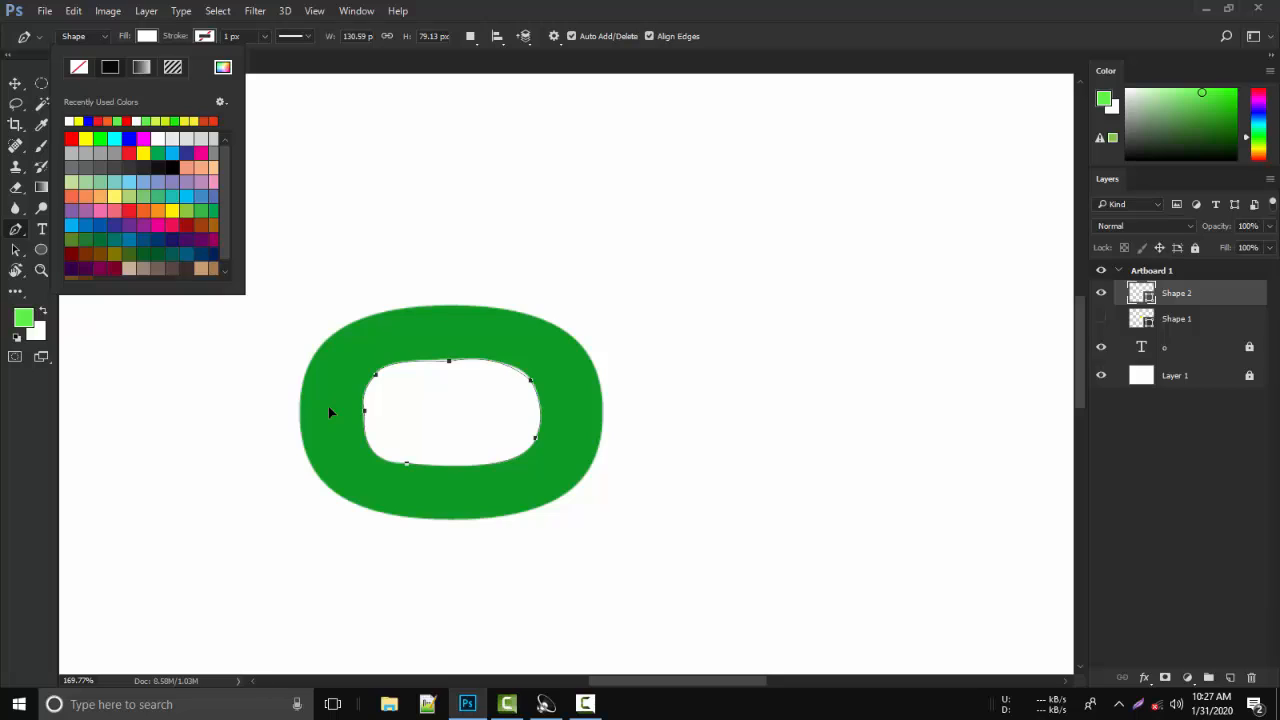
{"action": "key", "text": "Escape"}
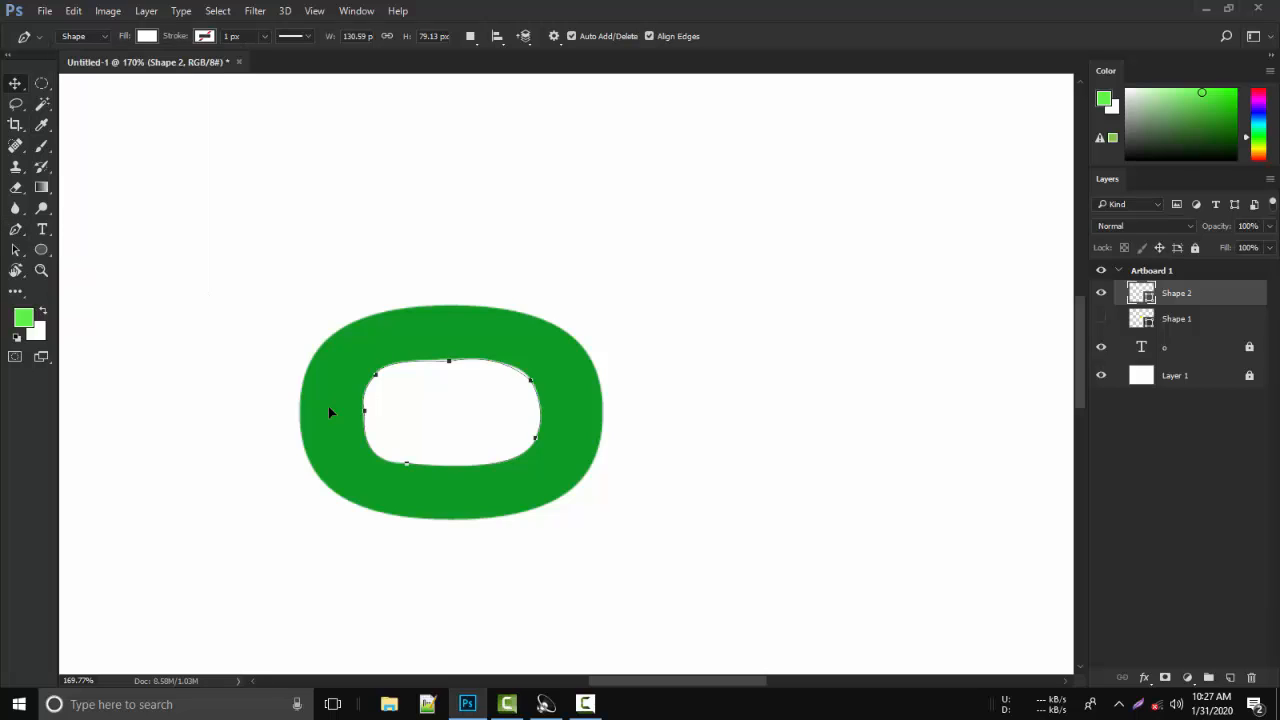
{"action": "key", "text": "v"}
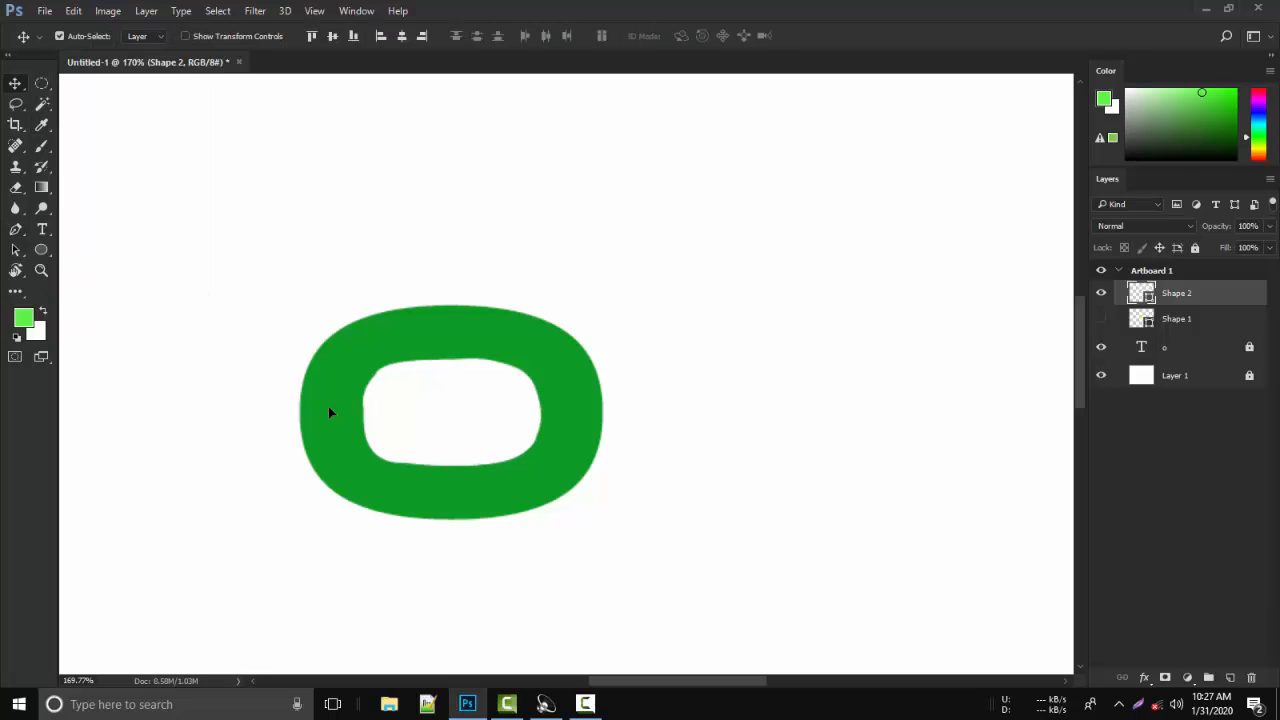
{"action": "left_click", "coordinate": [1101, 318]}
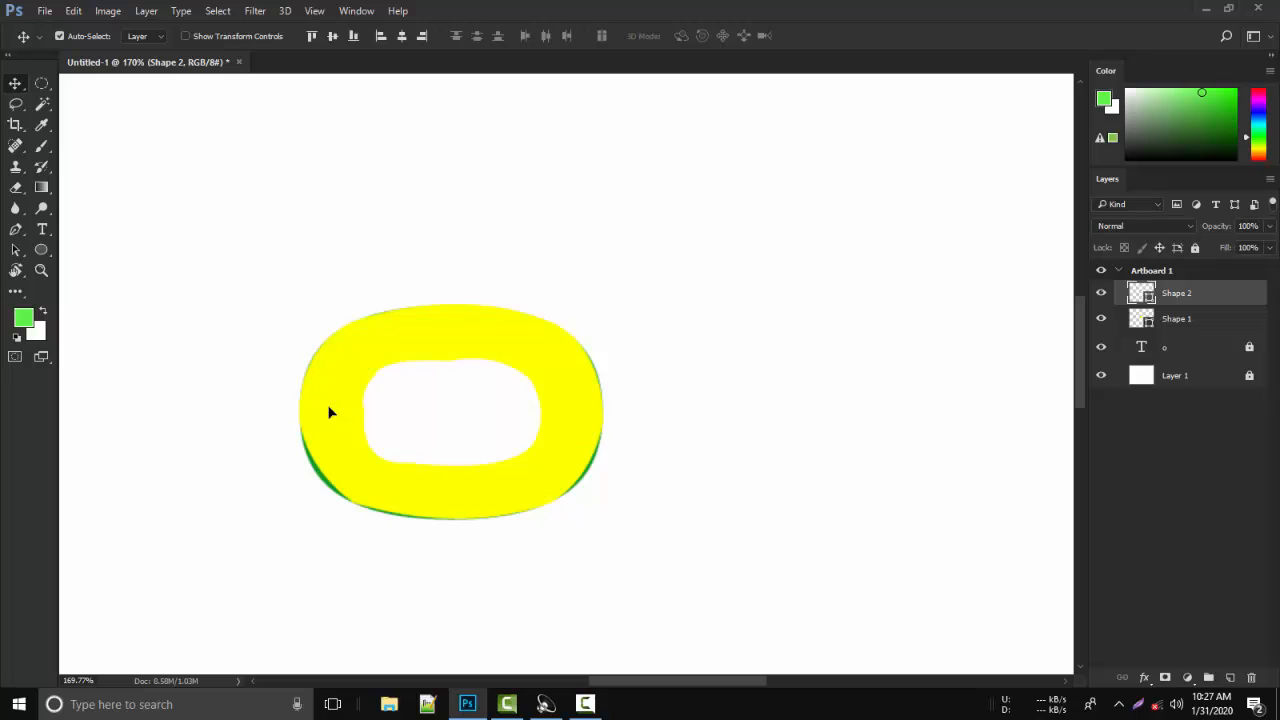
Group the Shape 1 and Shape 2 layers under the name ov and move the group to the right of the green O.
{"action": "left_click", "coordinate": [329, 412]}
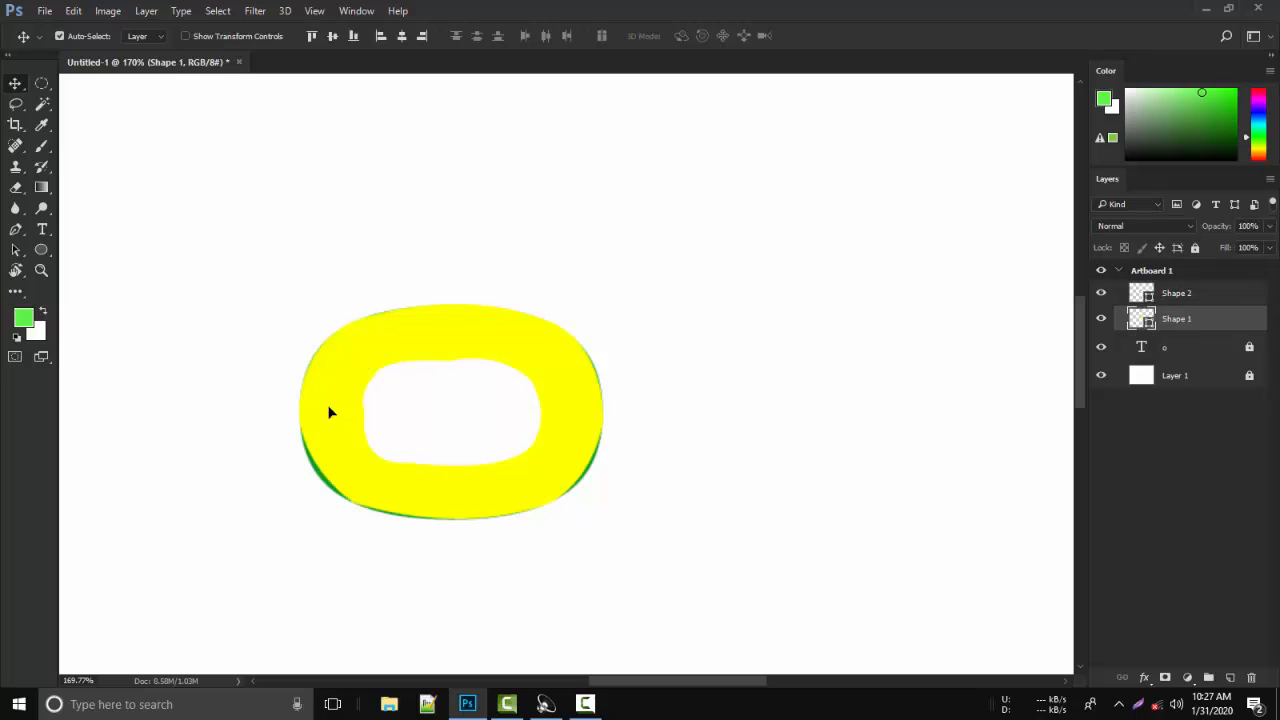
{"action": "left_click", "coordinate": [1177, 293], "text": "ctrl"}
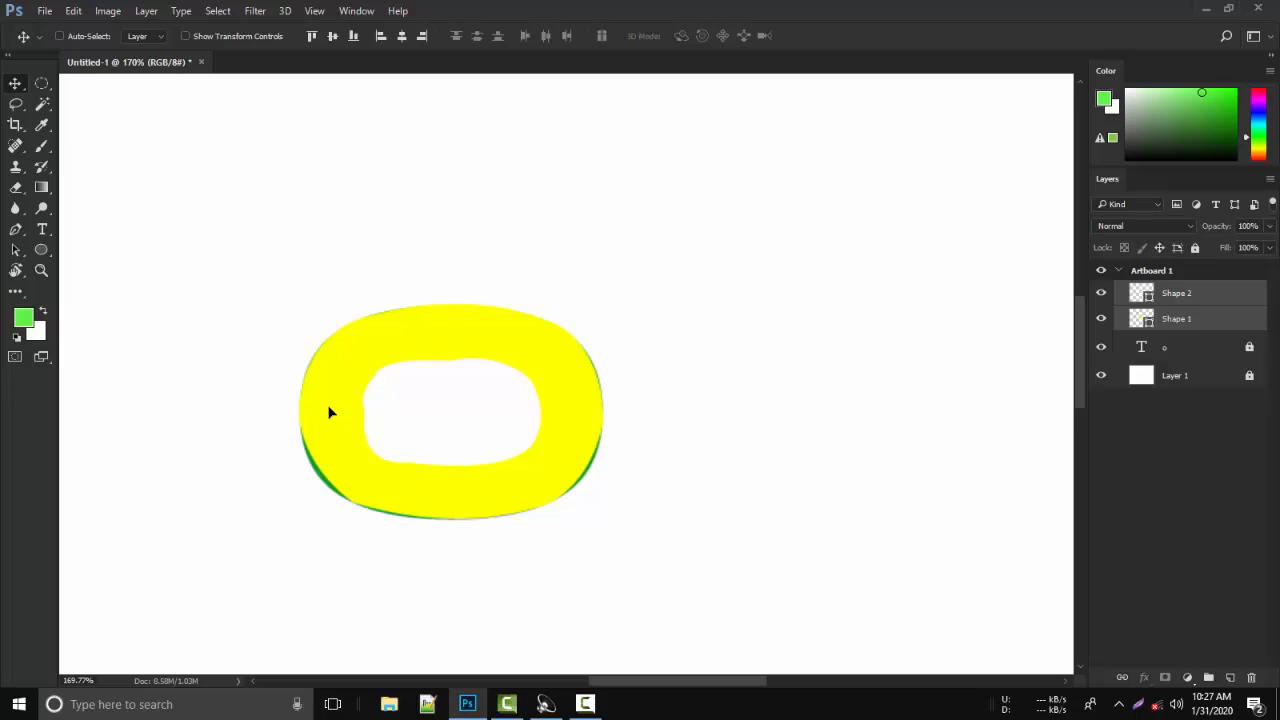
{"action": "key", "text": "ctrl+g"}
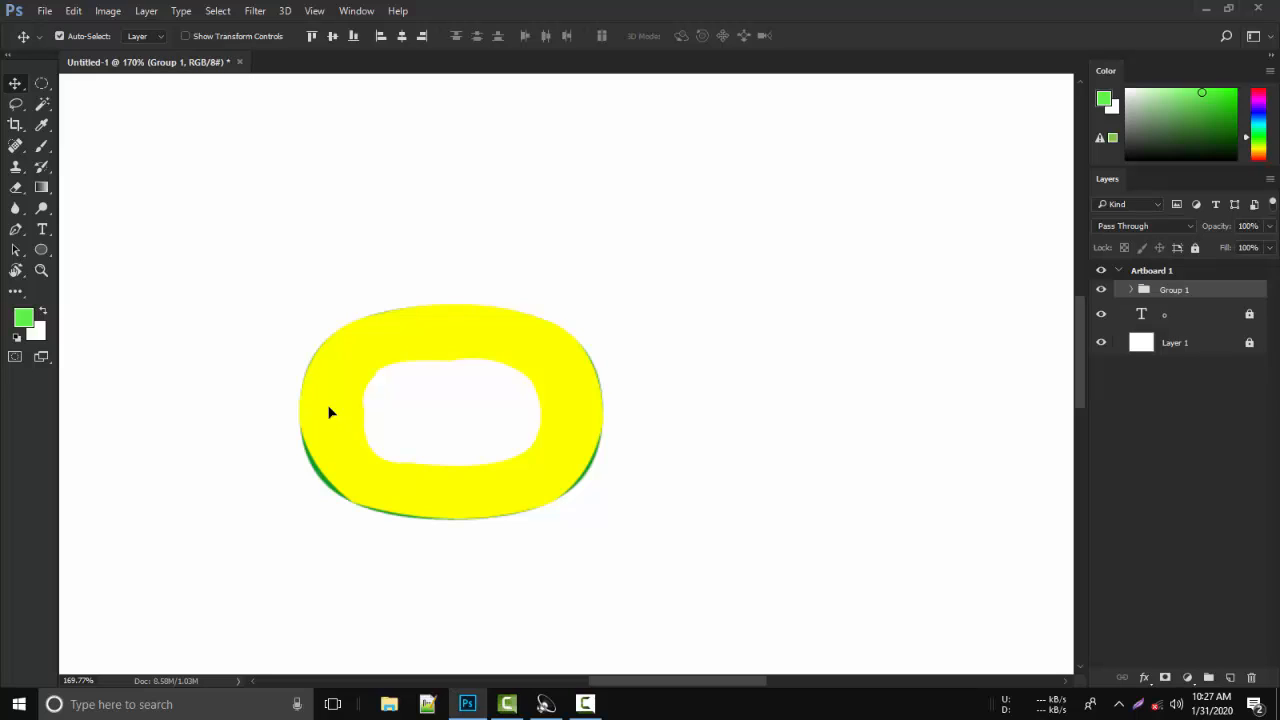
{"action": "double_click", "coordinate": [1174, 289]}
{"action": "type", "text": "ov"}
{"action": "key", "text": "Return"}
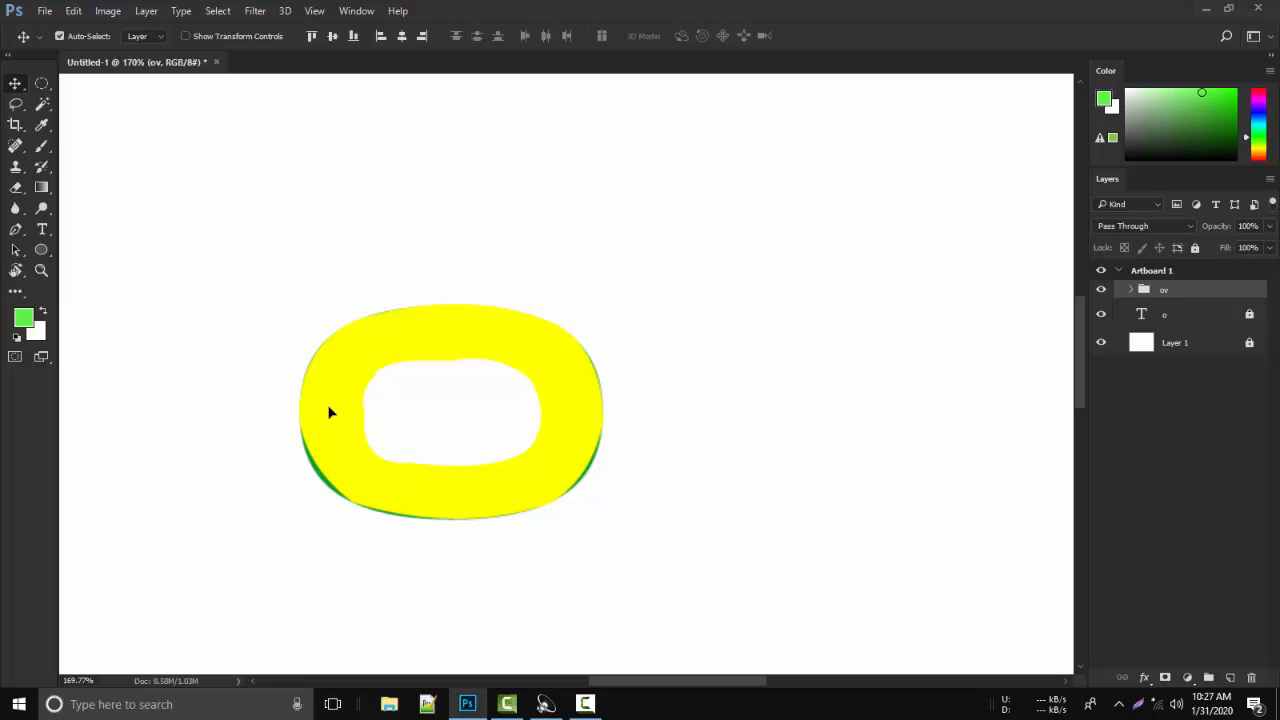
{"action": "key", "text": "ctrl"}
{"action": "left_click_drag", "start_coordinate": [330, 412], "coordinate": [673, 436]}
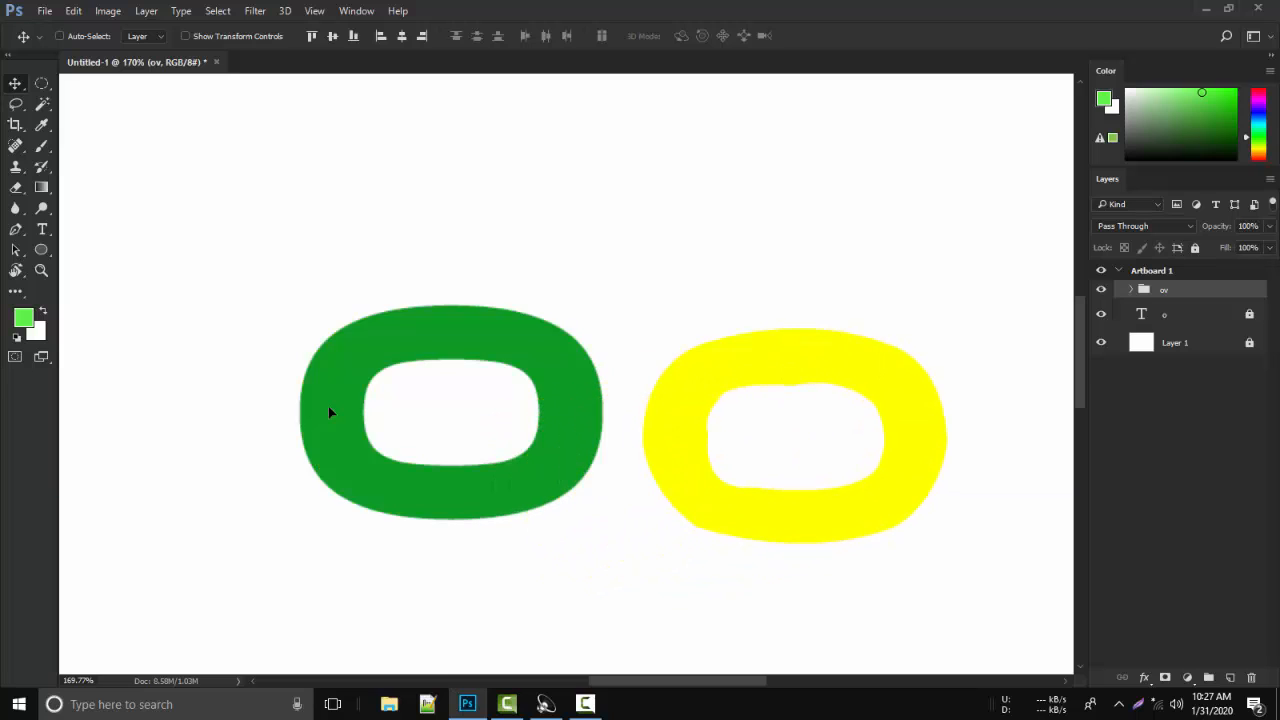
Try to reposition the individual shapes inside the ov group, and undo those moves.
{"action": "left_click_drag", "start_coordinate": [753, 426], "coordinate": [759, 359]}
{"action": "key", "text": "ctrl"}
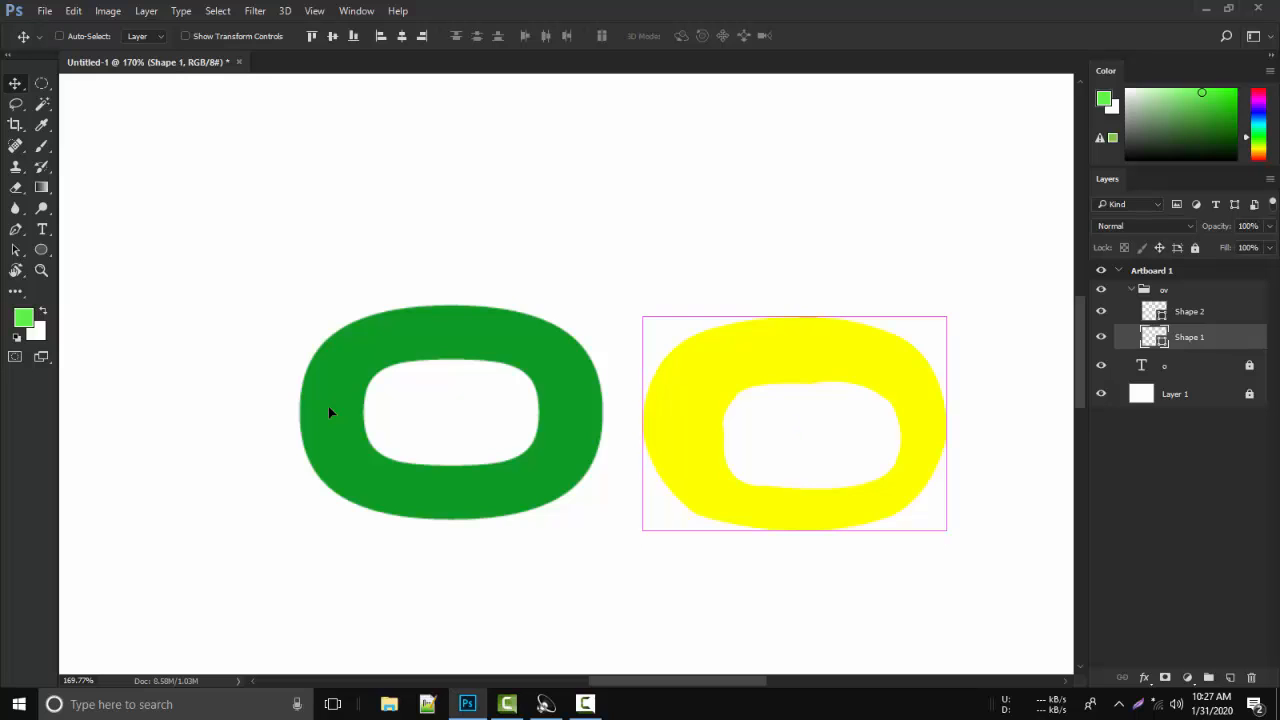
{"action": "key", "text": "ctrl+alt+z"}
{"action": "key", "text": "ctrl+alt+z"}
{"action": "key", "text": "ctrl+alt+z"}
{"action": "key", "text": "ctrl+alt+z"}
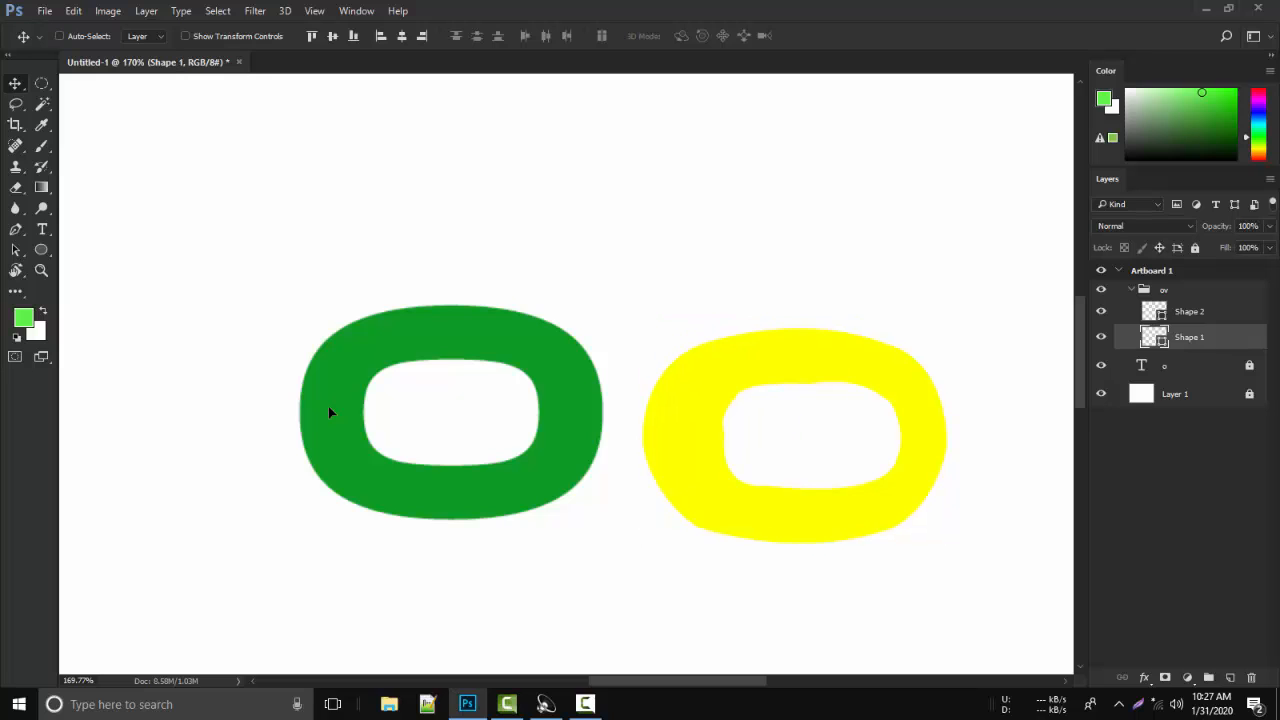